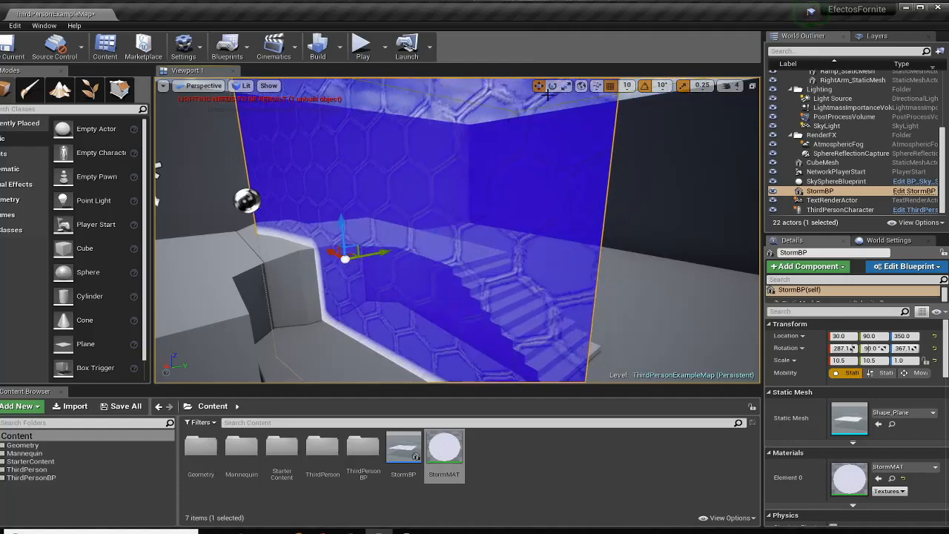
Rotate the StormBP wall about its vertical axis and slide it along the Y axis to 80.
left_click(552, 86)
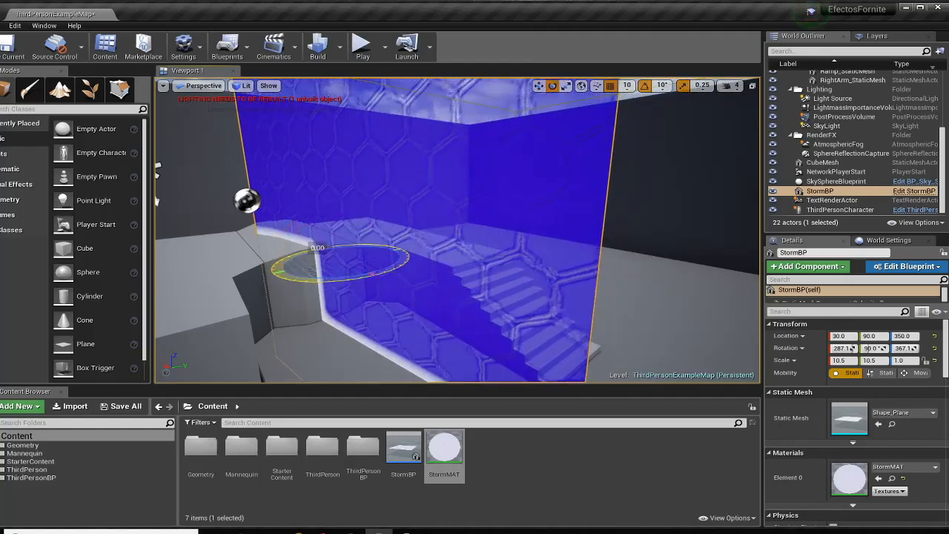
left_click_drag(323, 249, 266, 268)
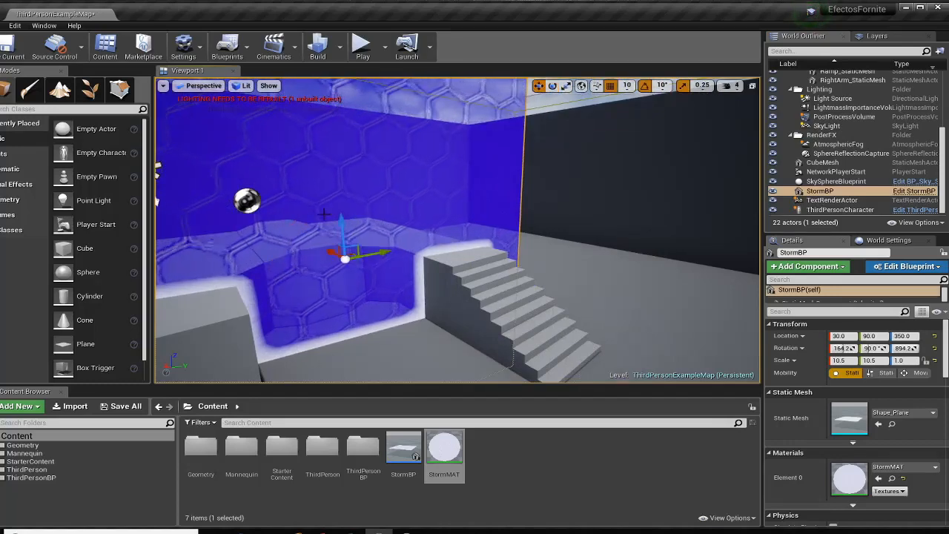
left_click_drag(346, 263, 377, 257)
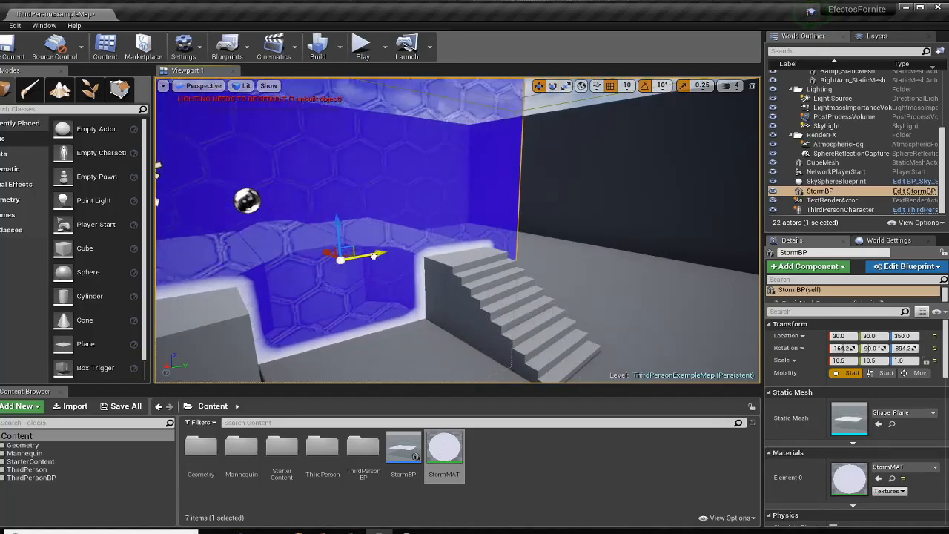
right_click_drag(377, 257, 382, 233)
Examine how the storm wall intersects the stairs and blocks from several viewpoints around the level.
key("w")
key("s")
key("w")
key("d")
mouse_move(475, 185)
right_mouse_down()
mouse_move(438, 178)
mouse_move(476, 184)
right_mouse_up()
left_click_drag(447, 204, 328, 267)
key("s")
right_click_drag(328, 267, 332, 331)
key("w")
Play the level, run the character up to the storm wall, check the effect in full screen and stop playing.
left_click(363, 49)
key("w")
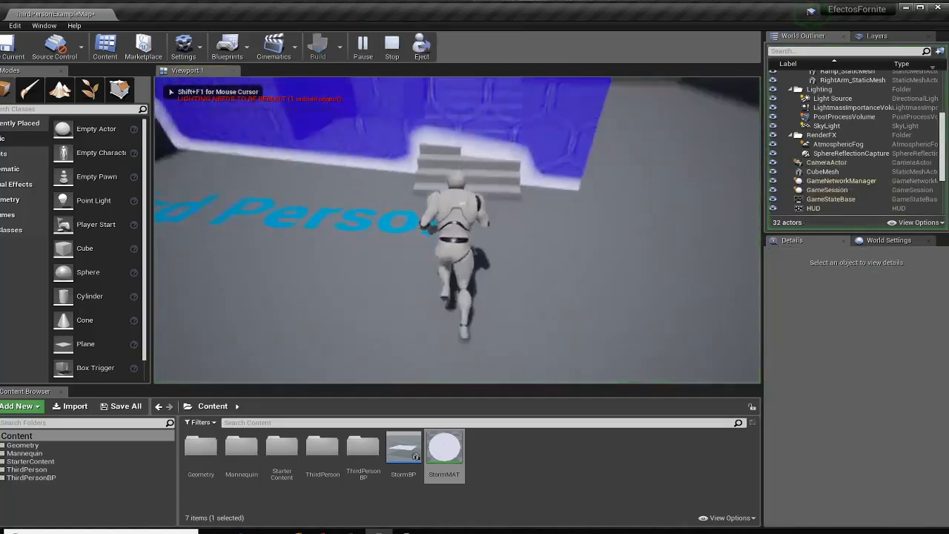
key("w")
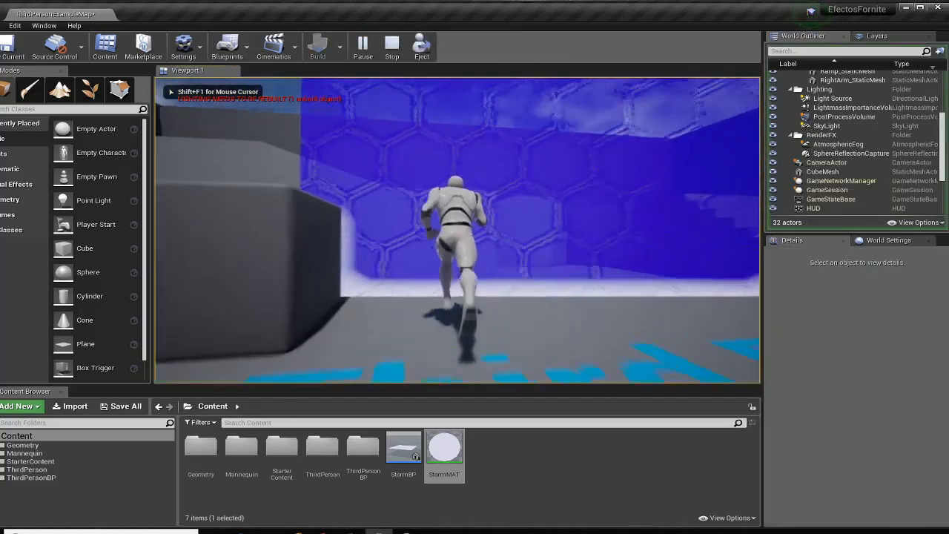
key("d")
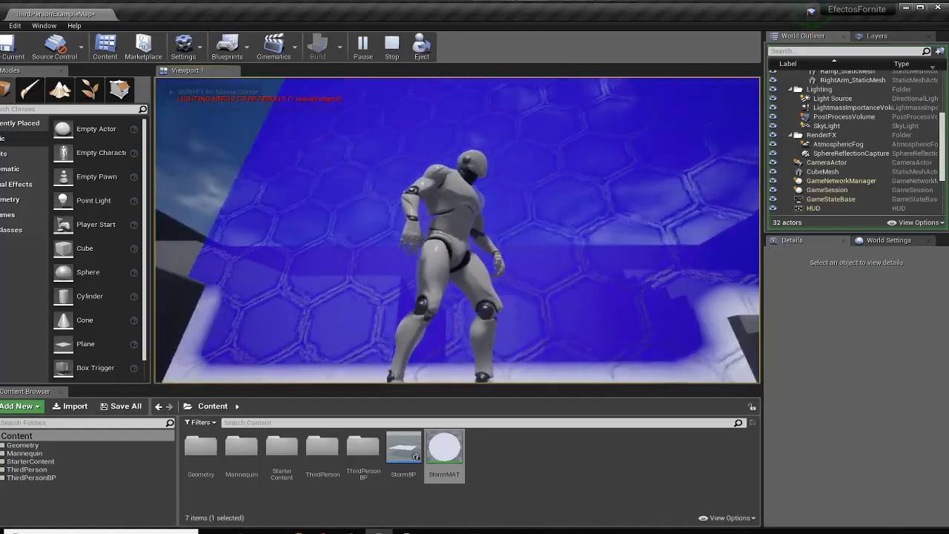
key("F11")
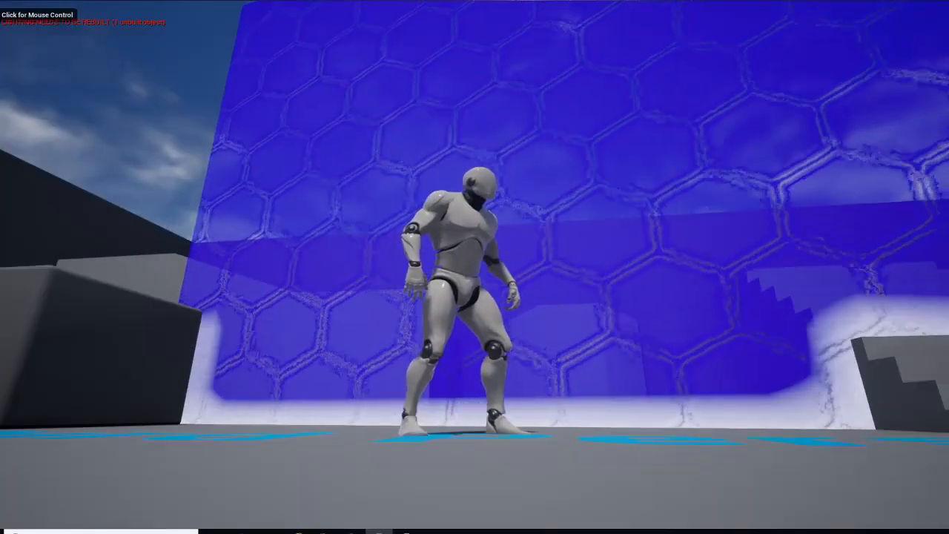
key("w")
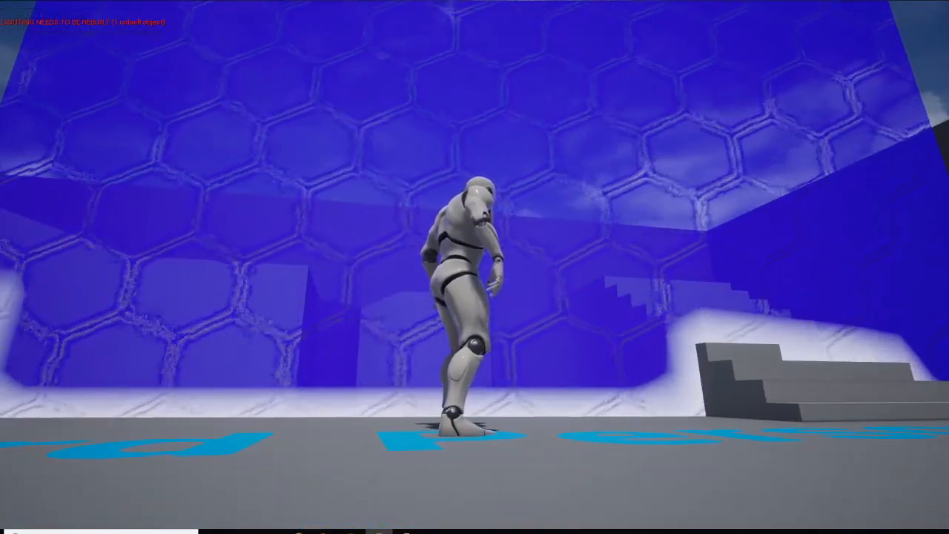
key("Escape")
Shift the StormBP wall along the Y axis and delete it from the level.
right_click_drag(489, 310, 519, 276)
left_click(550, 274)
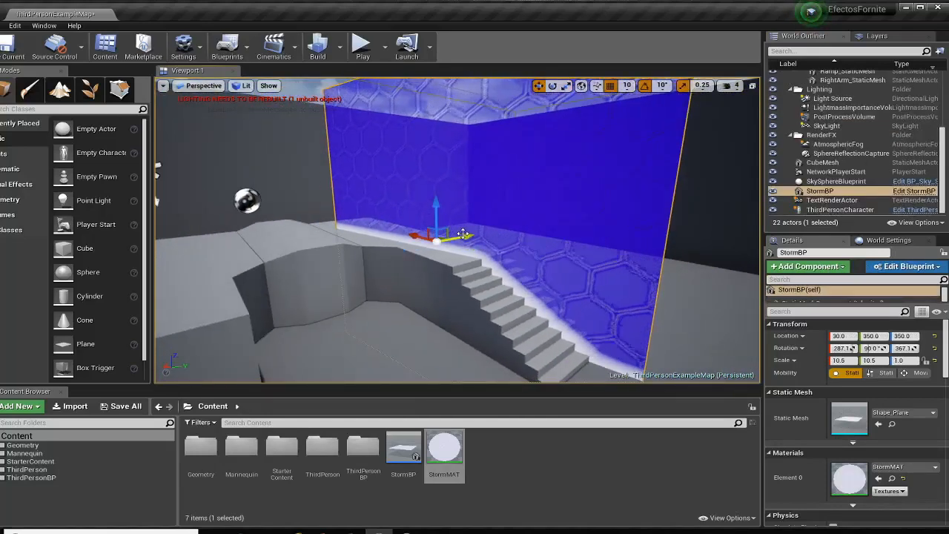
left_click_drag(428, 255, 458, 254)
right_click_drag(498, 238, 481, 236)
right_click_drag(481, 235, 475, 236)
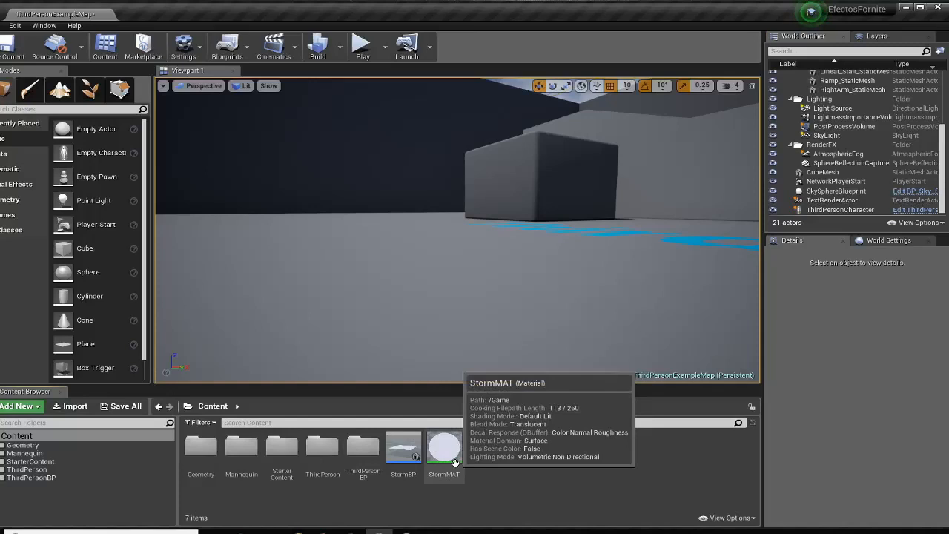
Place the Shape_Plane mesh from the StarterContent Shapes folder in the level above the blocks.
right_click_drag(365, 346, 437, 285)
key("w")
key("w")
key("s")
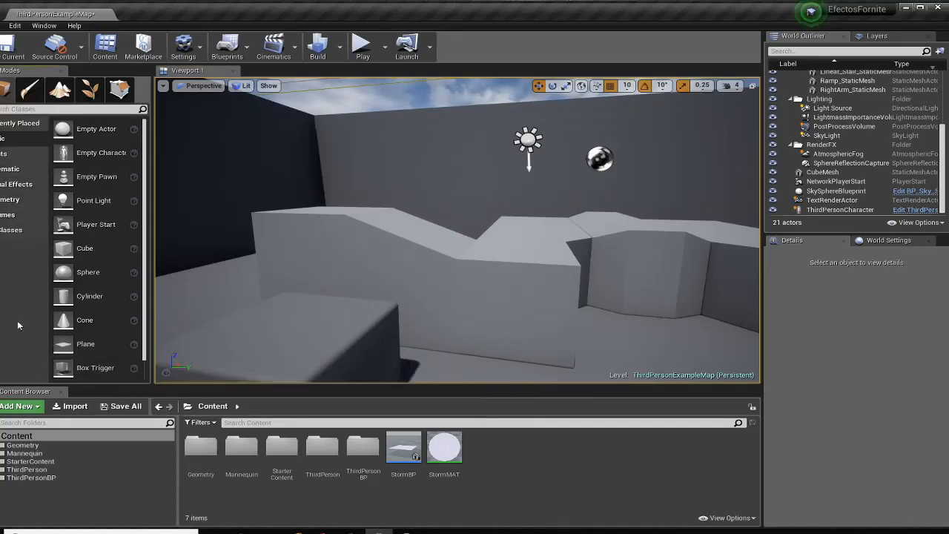
double_click(18, 462)
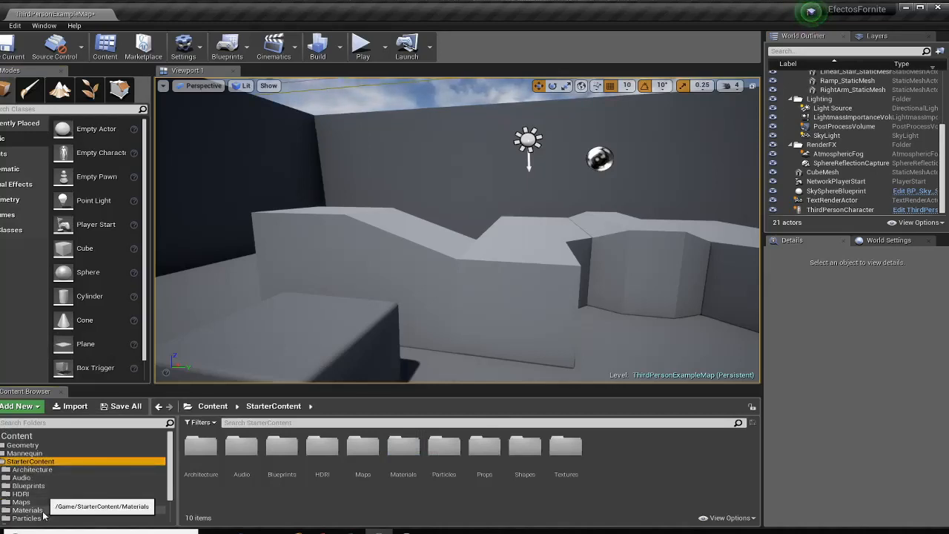
scroll(22, 503, "down", 1)
scroll(20, 500, "down", 1)
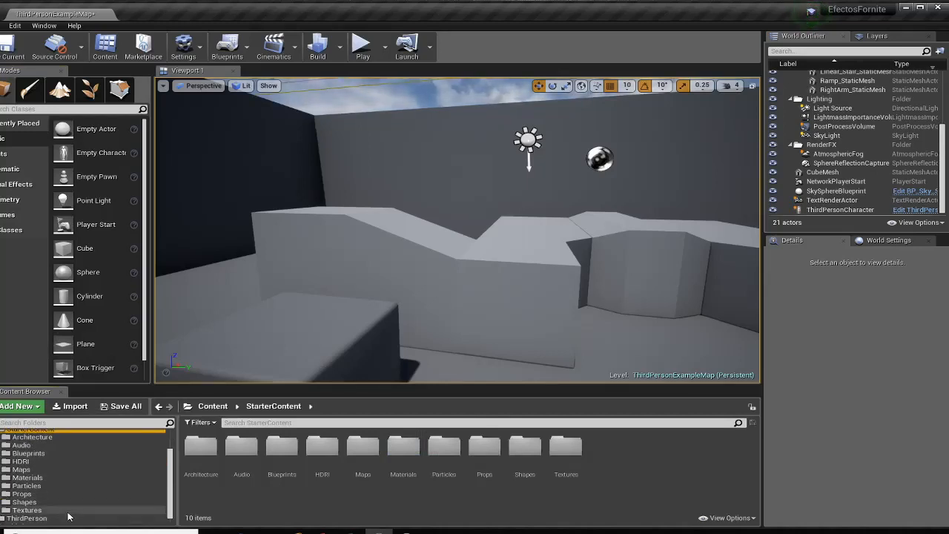
left_click(24, 503)
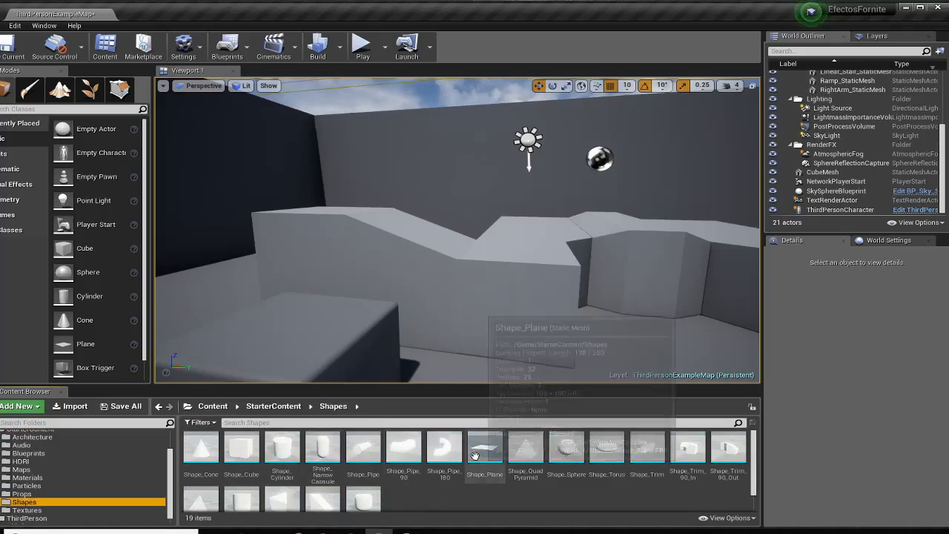
left_click_drag(484, 448, 607, 184)
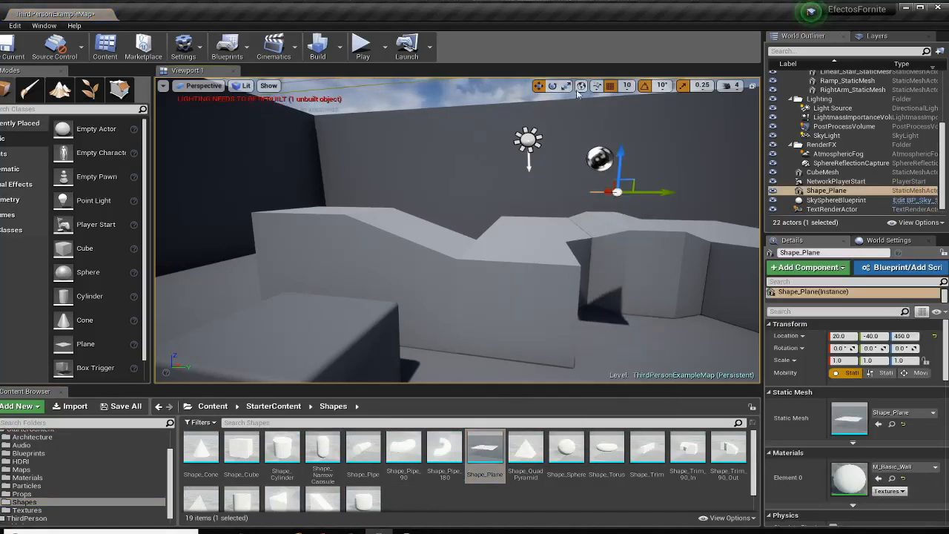
Rotate the plane 90° so it stands upright and scale it to 10 in X and Y.
left_click(552, 86)
left_click_drag(634, 145, 624, 132)
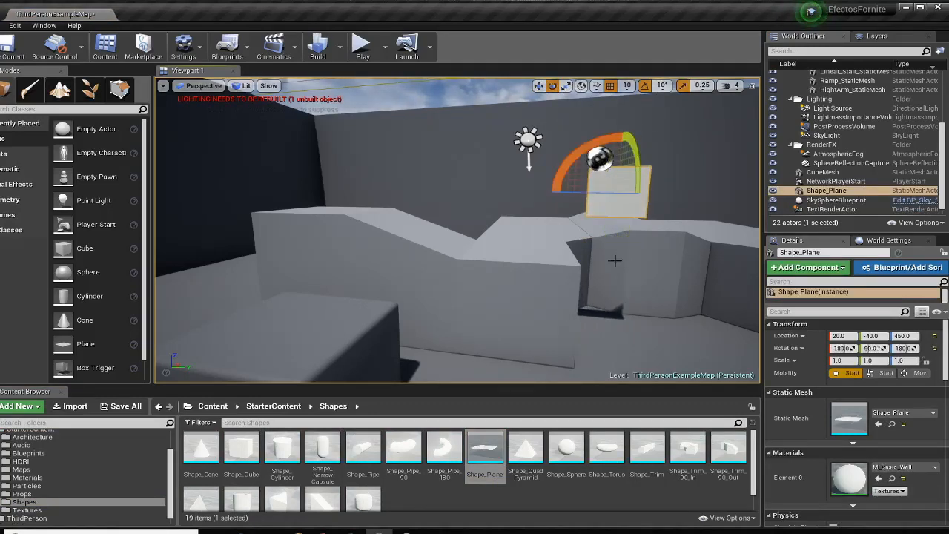
right_click_drag(626, 275, 657, 264)
left_click(565, 86)
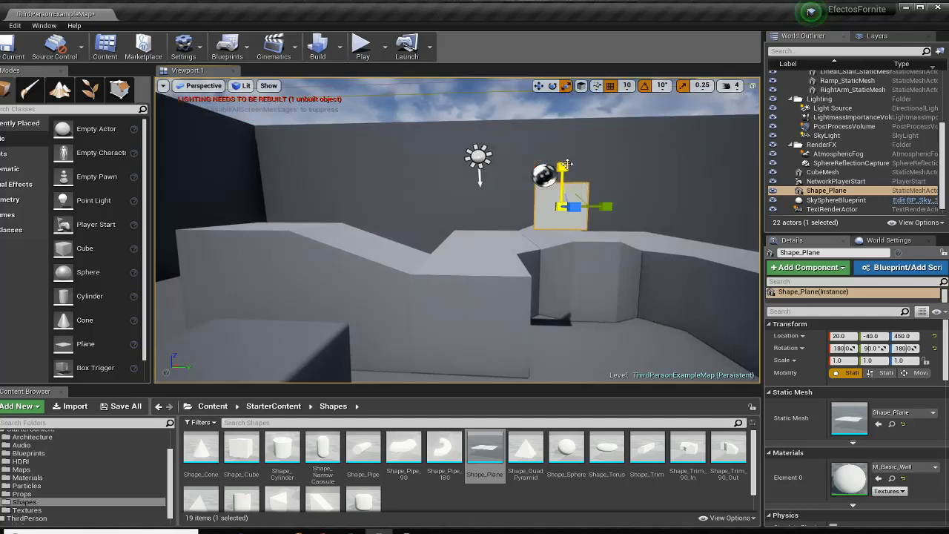
left_click_drag(575, 197, 616, 175)
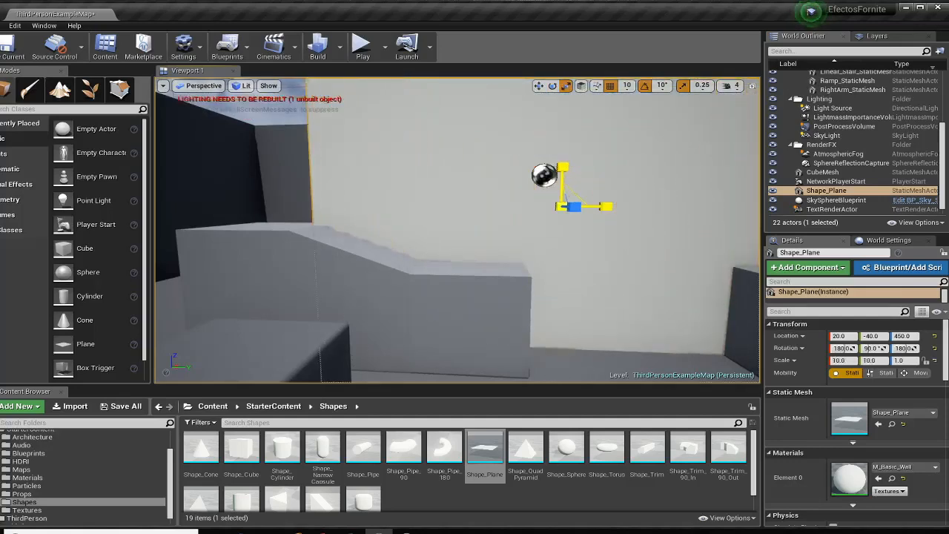
Examine the enlarged plane's size and placement in the level from far and near.
right_click_drag(433, 311, 430, 288)
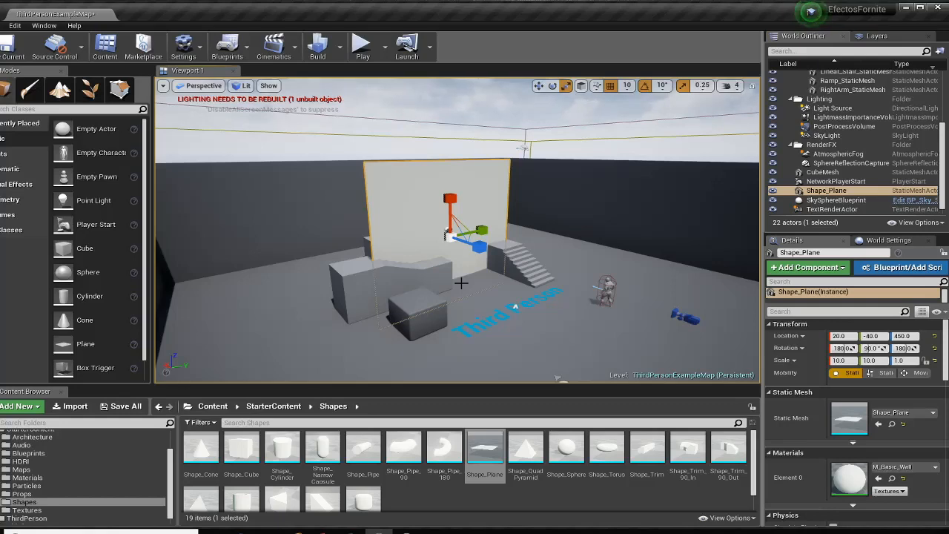
right_click_drag(414, 243, 347, 261)
key("w")
key("w")
key("d")
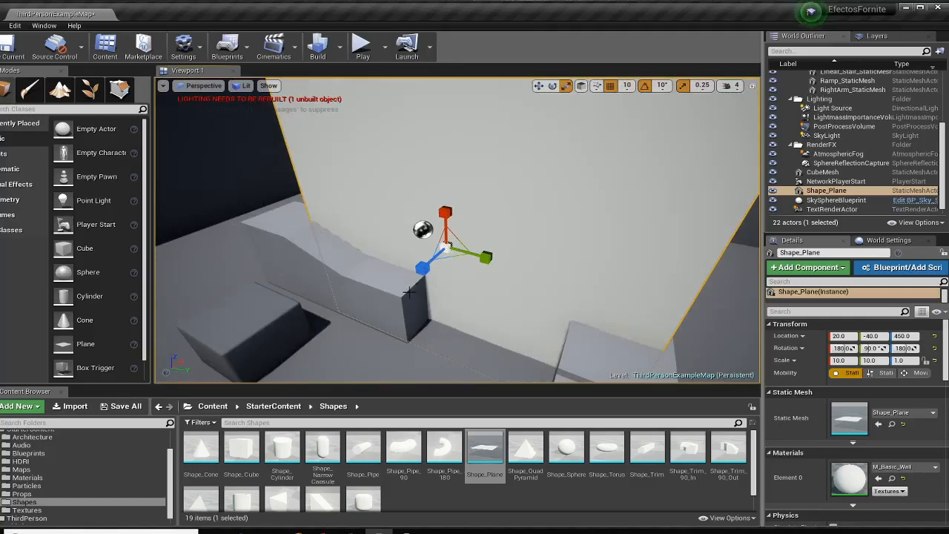
right_click_drag(348, 310, 413, 203)
key("s")
key("s")
key("w")
key("s")
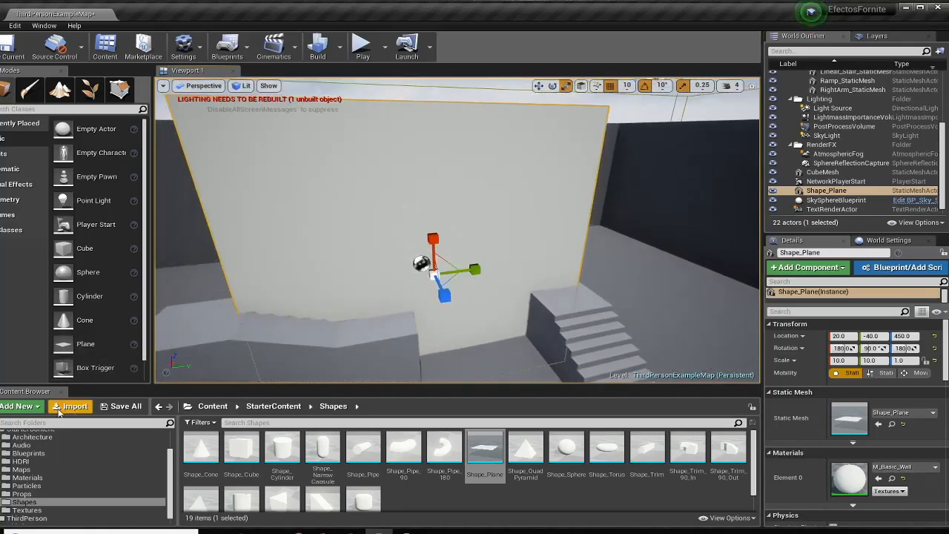
Convert the Shape_Plane actor into a blueprint named MyStormBP in the Content folder.
scroll(45, 467, "up", 3)
left_click(30, 438)
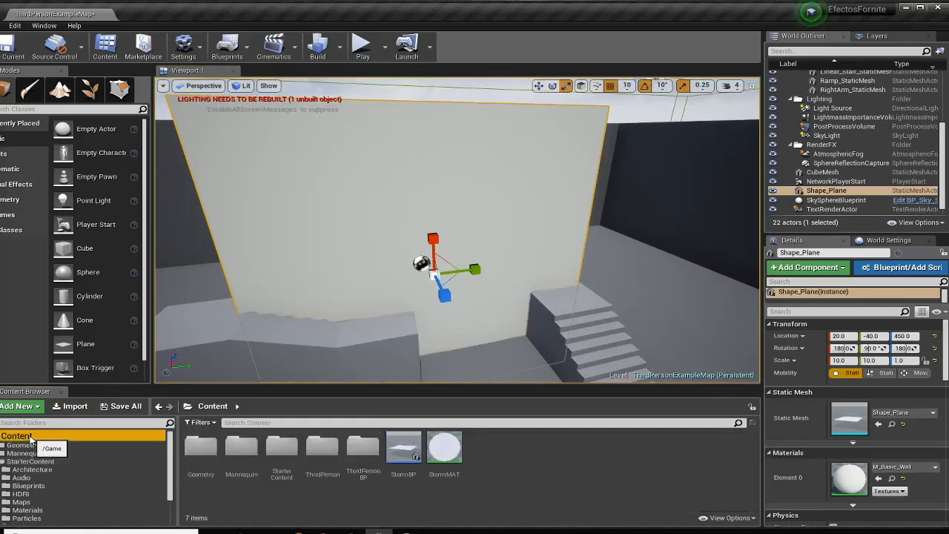
right_click_drag(353, 313, 583, 216)
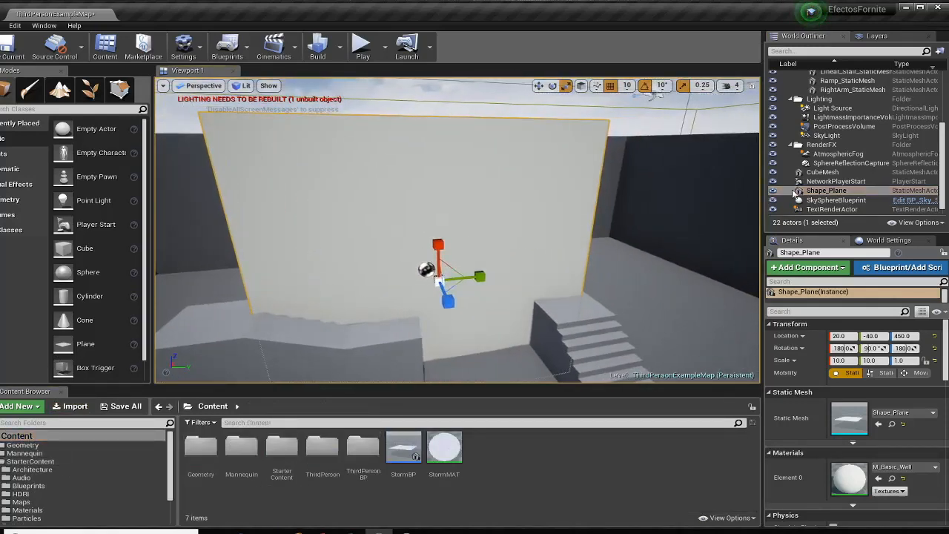
right_click(822, 193)
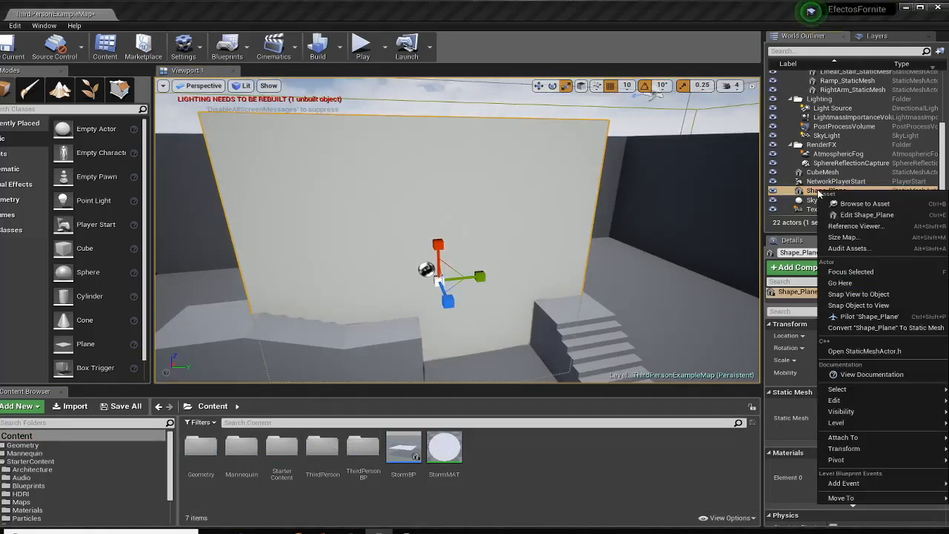
left_click(816, 194)
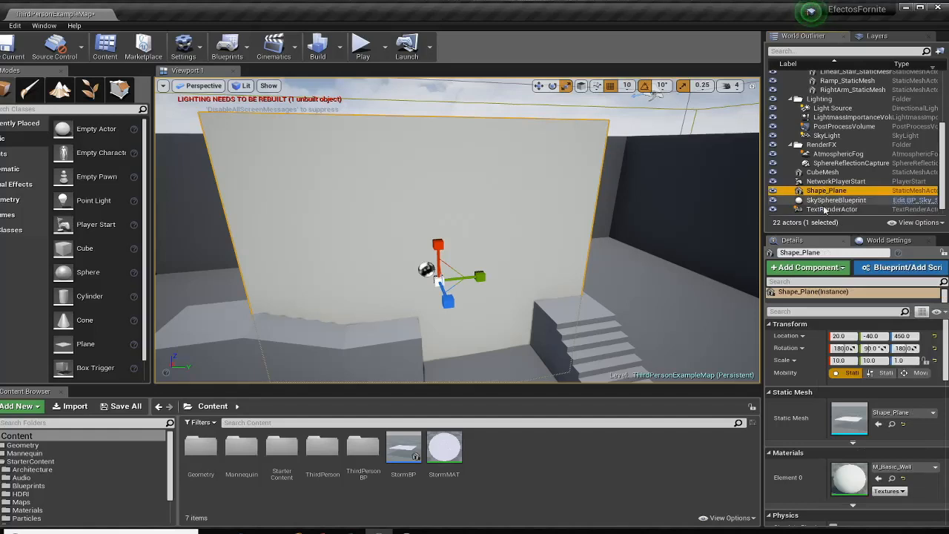
left_click(899, 269)
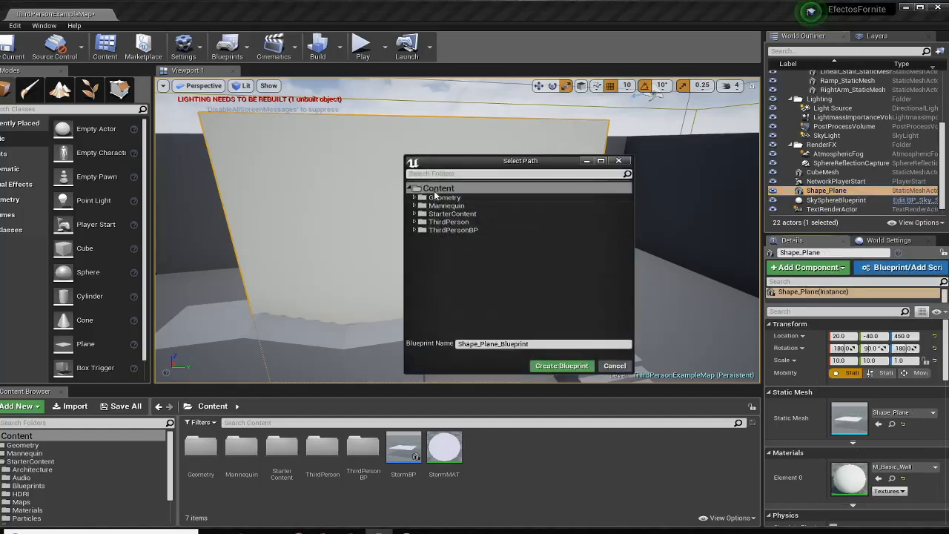
left_click(440, 190)
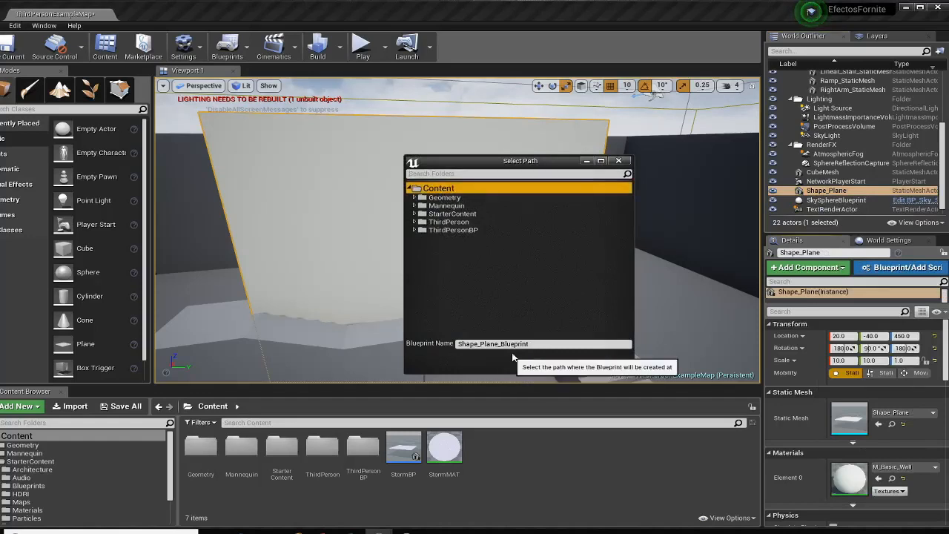
left_click(538, 343)
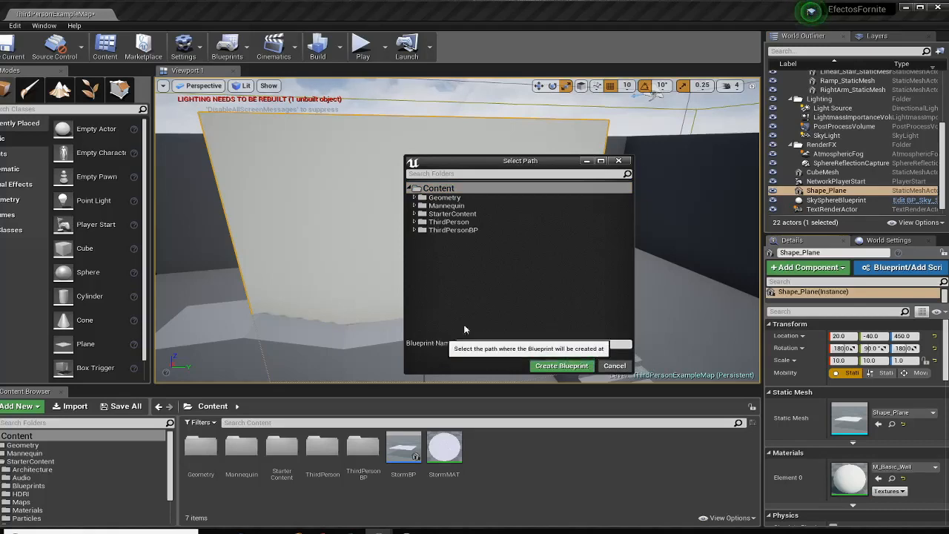
left_click(562, 365)
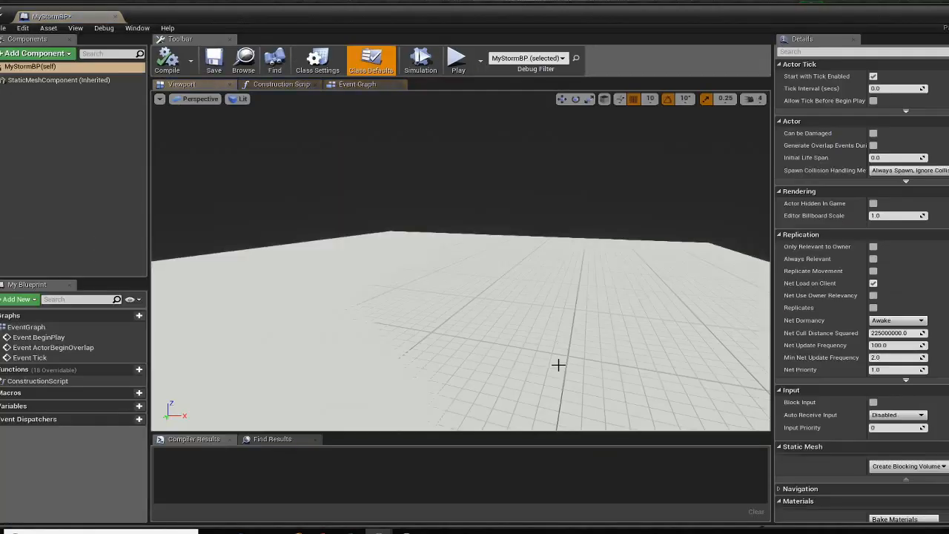
Inspect the StaticMeshComponent in the MyStormBP blueprint and save the blueprint.
mouse_move(566, 318)
right_mouse_down()
mouse_move(615, 337)
mouse_move(627, 326)
mouse_move(567, 318)
right_mouse_up()
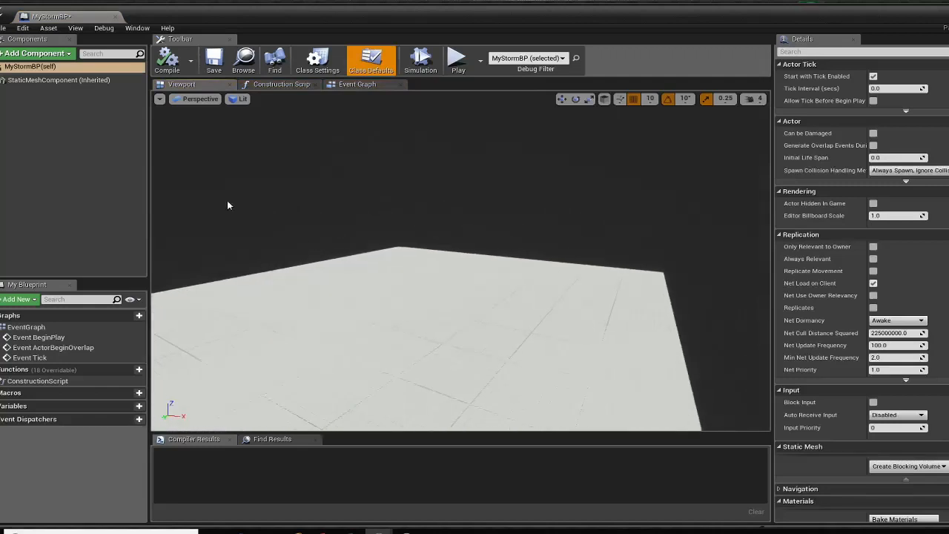
left_click(50, 81)
mouse_move(474, 283)
right_mouse_down()
mouse_move(445, 304)
mouse_move(468, 289)
right_mouse_up()
left_click(213, 60)
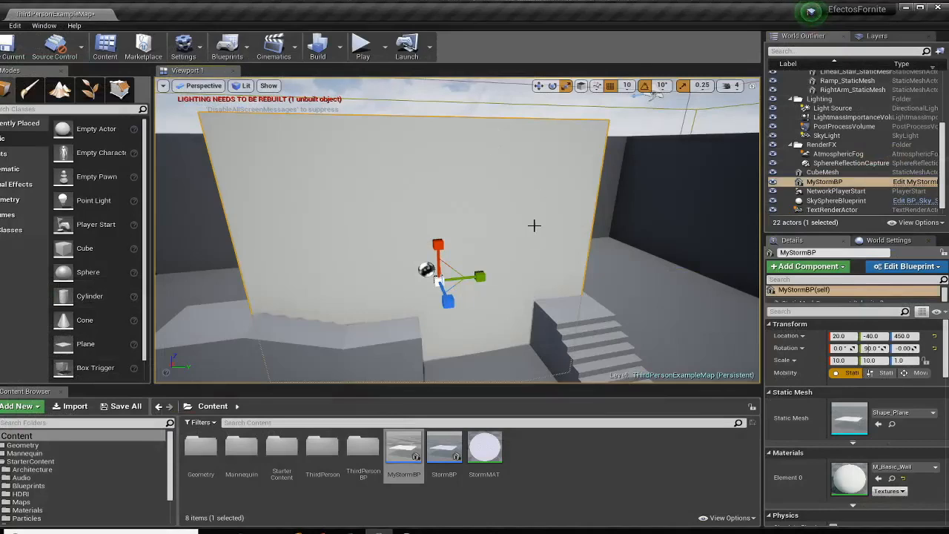
Create a material named MyStormMAT in the Content folder.
right_click_drag(534, 225, 526, 160)
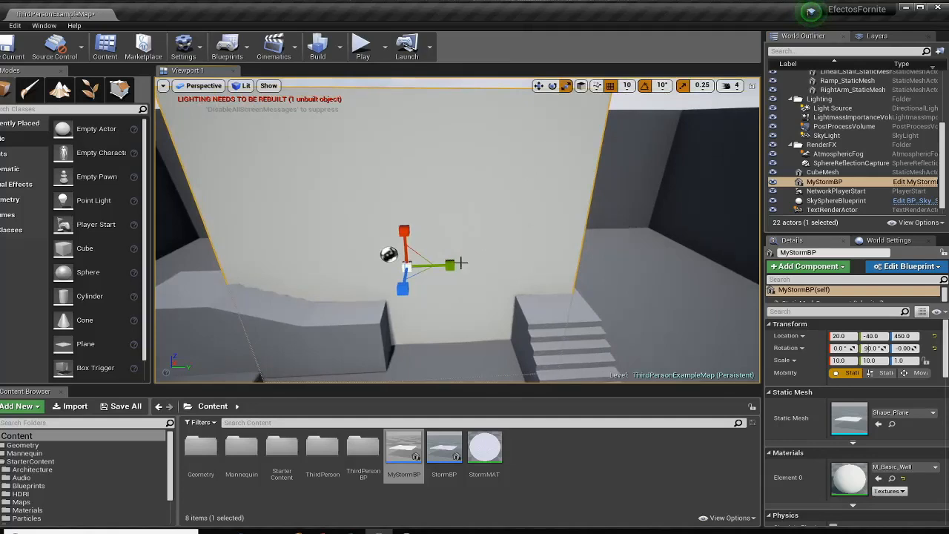
right_click(559, 466)
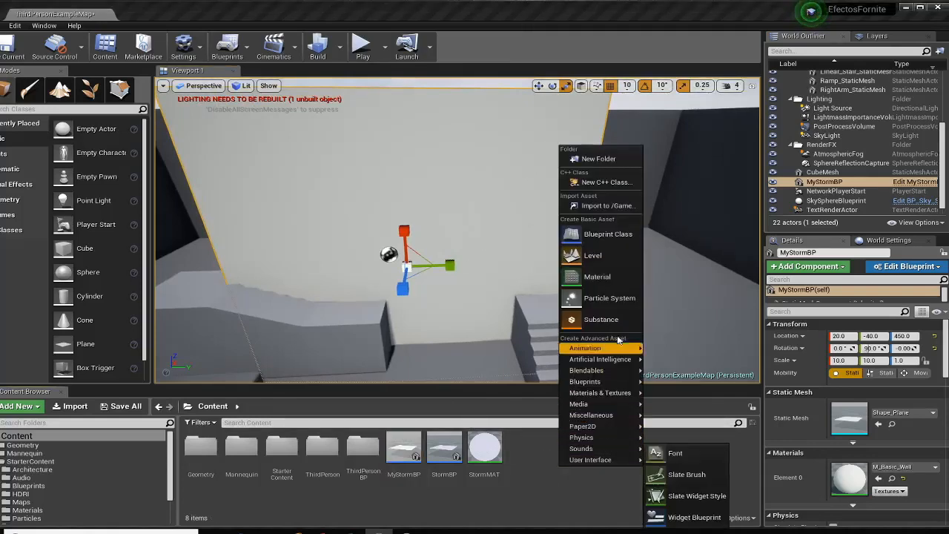
left_click(597, 276)
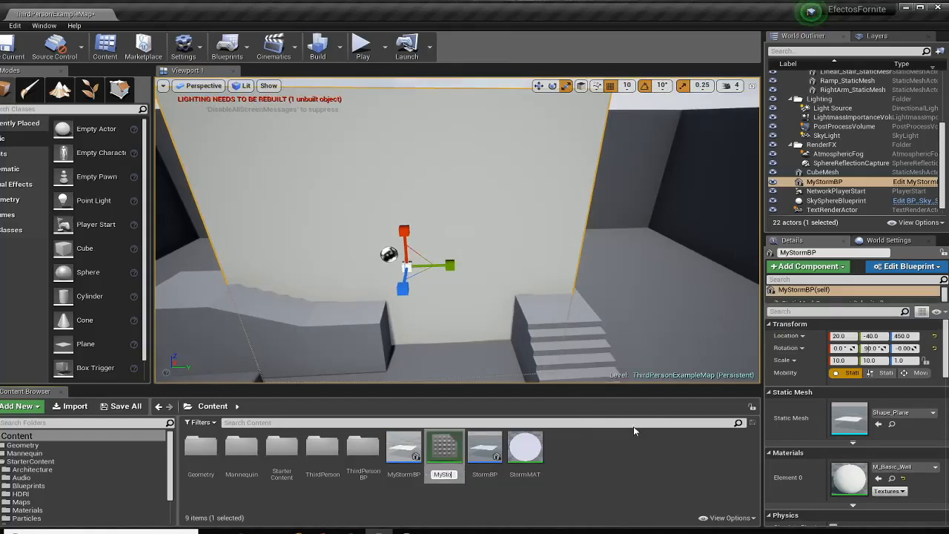
type("MyStormMAT")
key("Return")
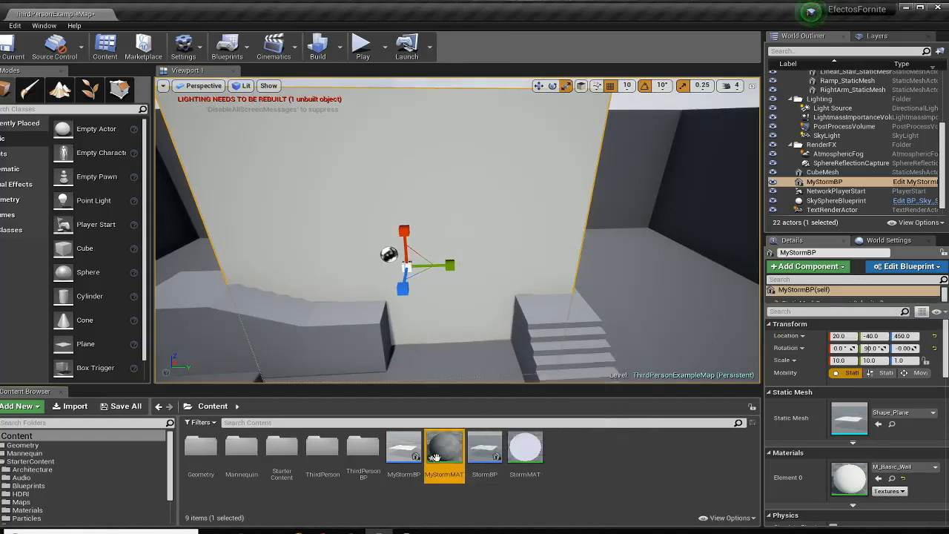
Examine the node graph of the existing StormMAT material, and return to the level editor to select MyStormMAT.
double_click(523, 454)
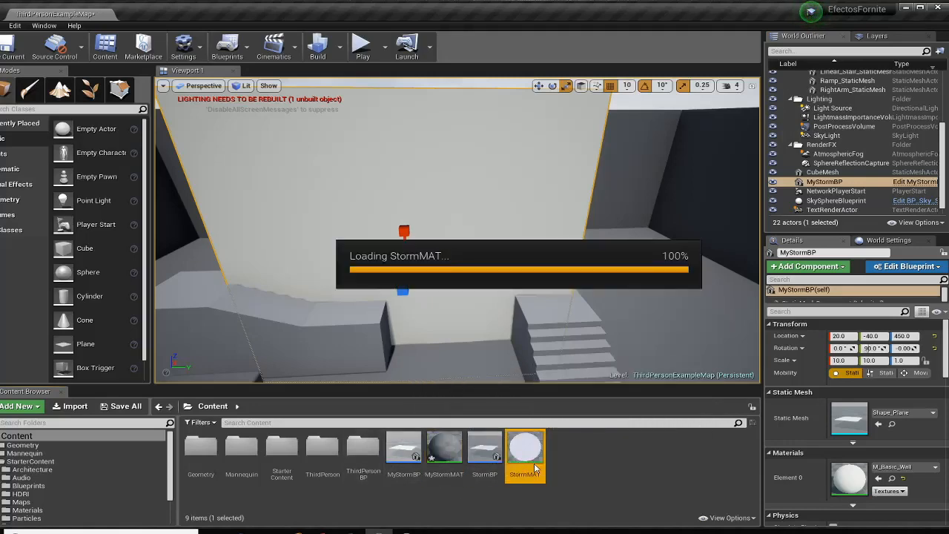
scroll(576, 296, "down", 2)
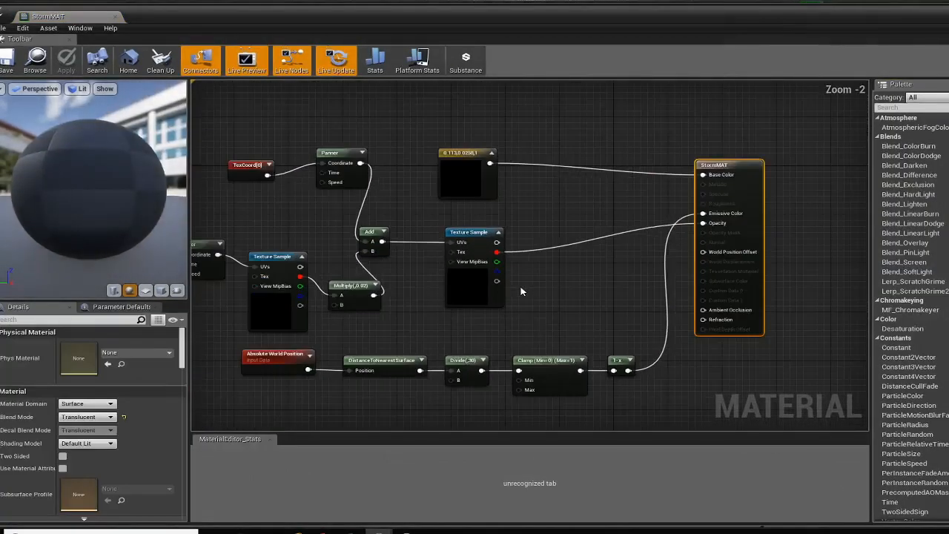
key("alt+Tab")
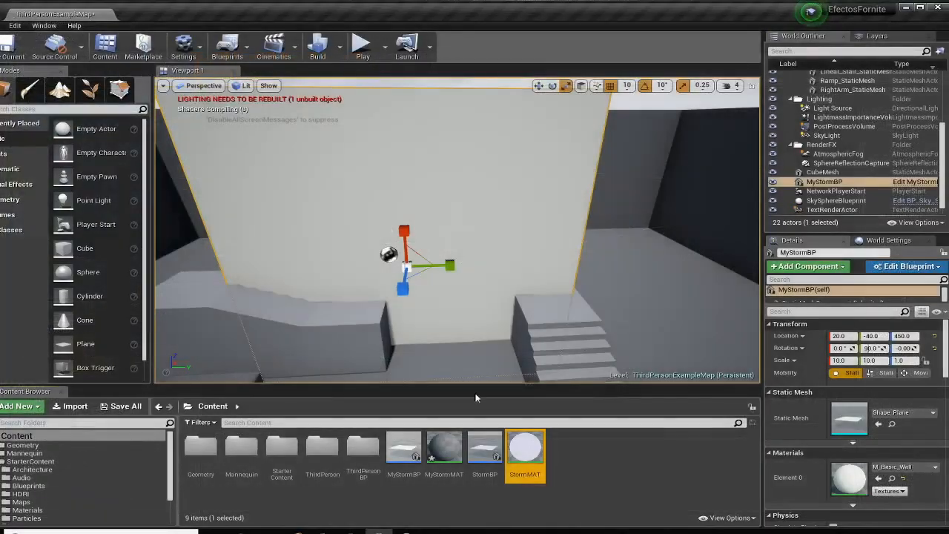
left_click(445, 467)
double_click(445, 467)
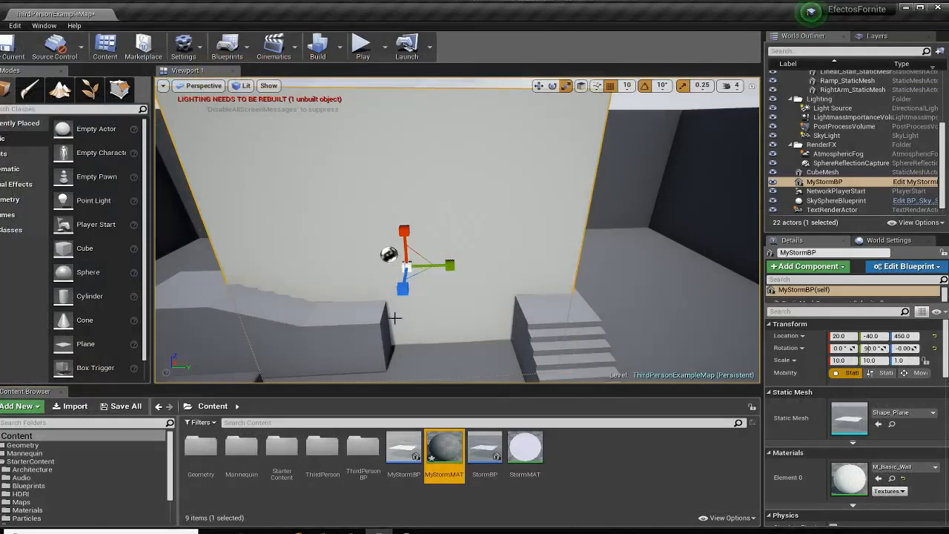
Inspect the left arm, stairs, cube and ramp meshes around the storm plane in the level.
right_click_drag(396, 318, 386, 291)
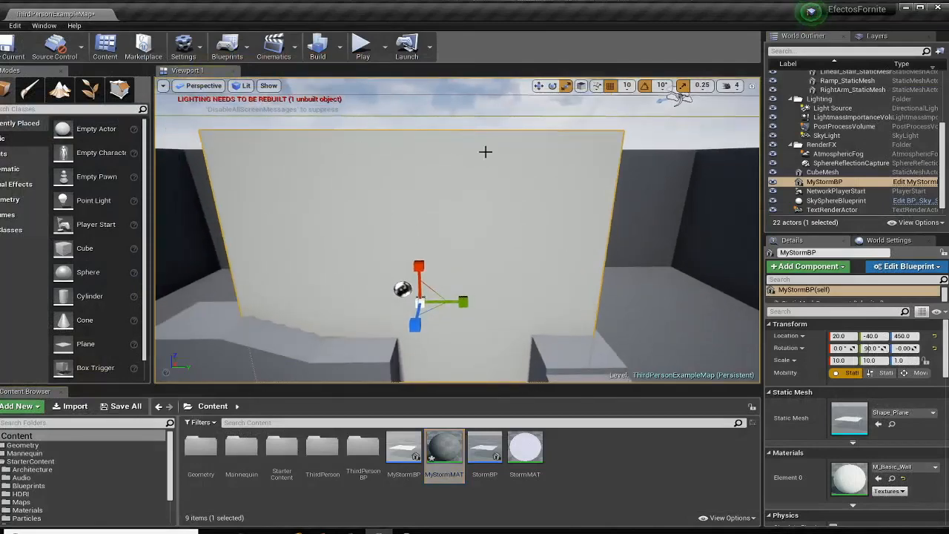
left_click_drag(605, 346, 572, 324)
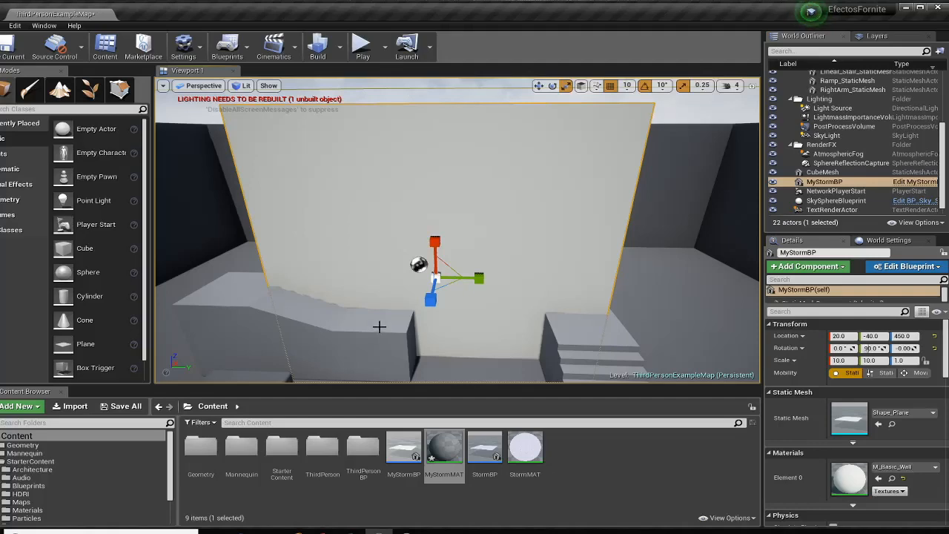
left_click(373, 356)
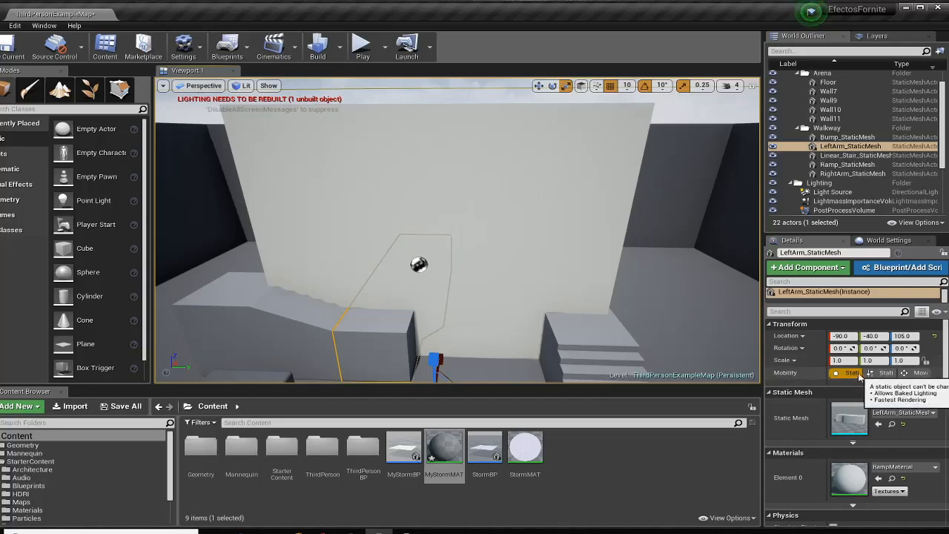
left_click(593, 342)
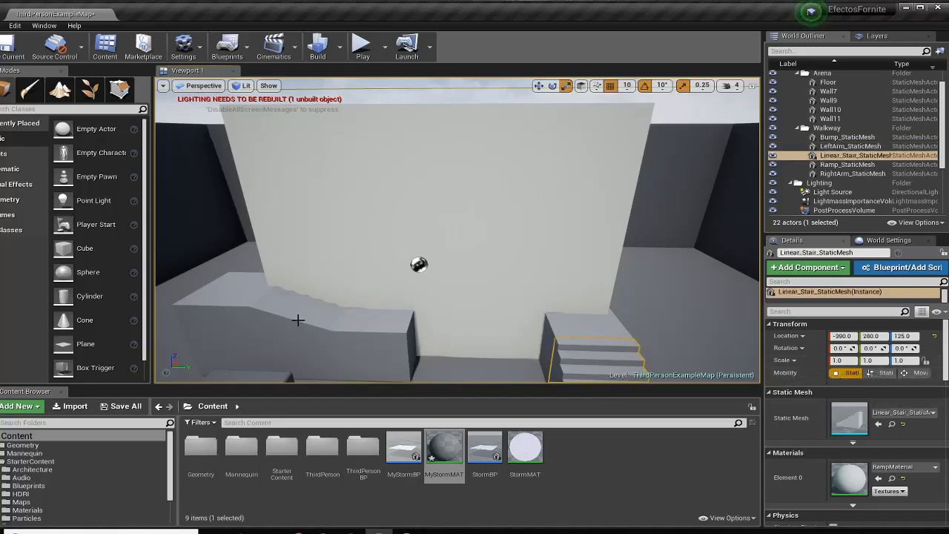
left_click(257, 347)
left_click(248, 375)
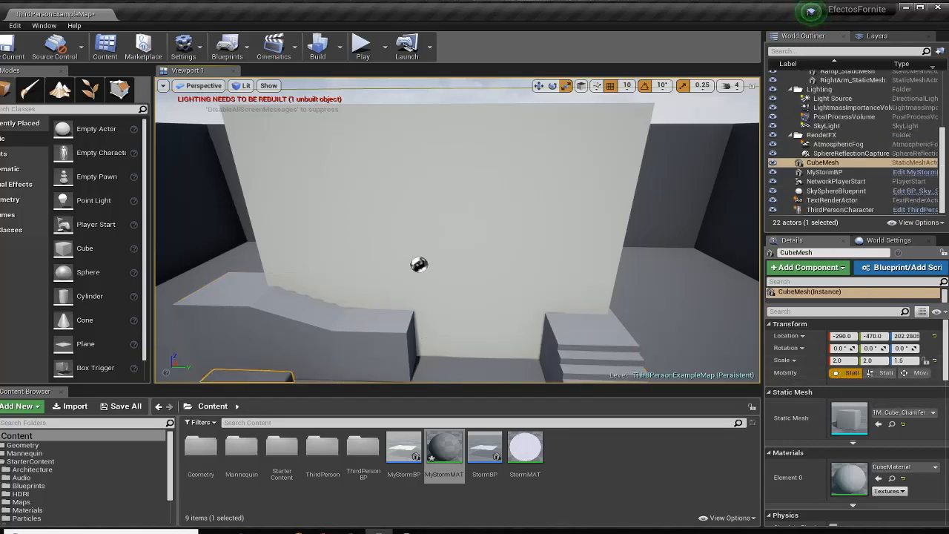
mouse_move(465, 348)
right_mouse_down()
mouse_move(404, 366)
mouse_move(465, 348)
right_mouse_up()
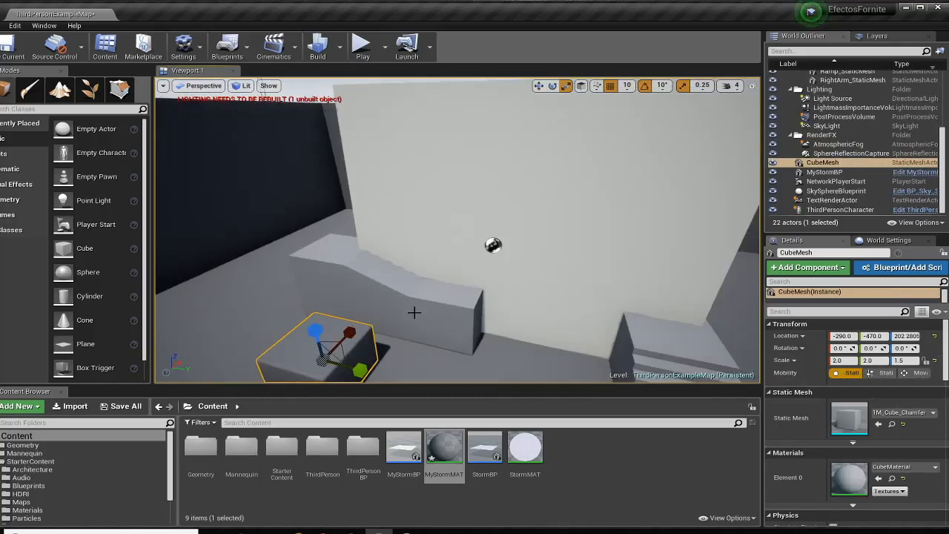
left_click(374, 276)
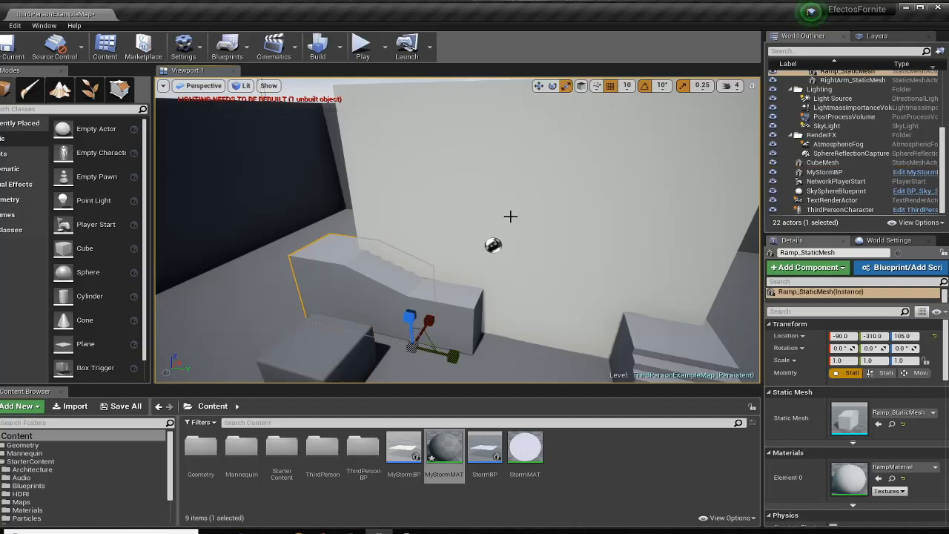
Search the project settings for the distance field options with "dista".
left_click(16, 28)
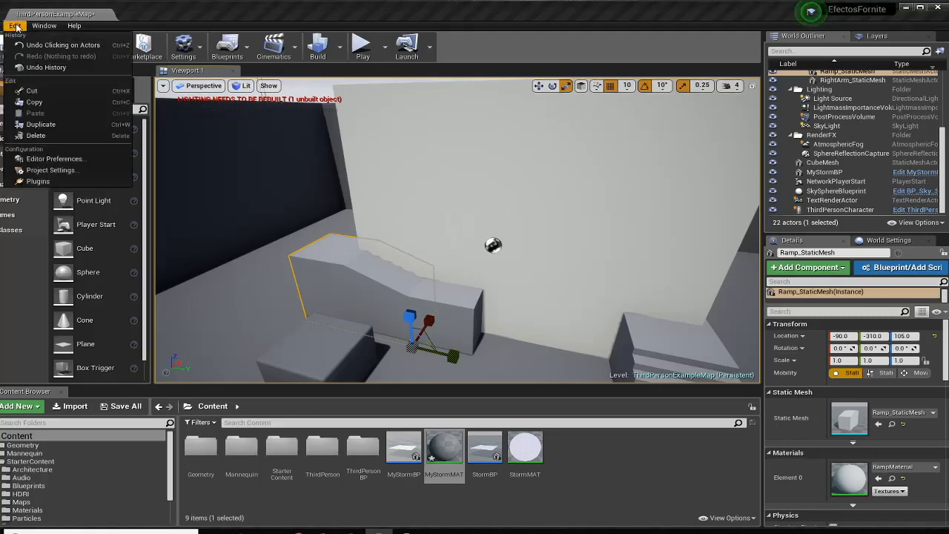
left_click(33, 170)
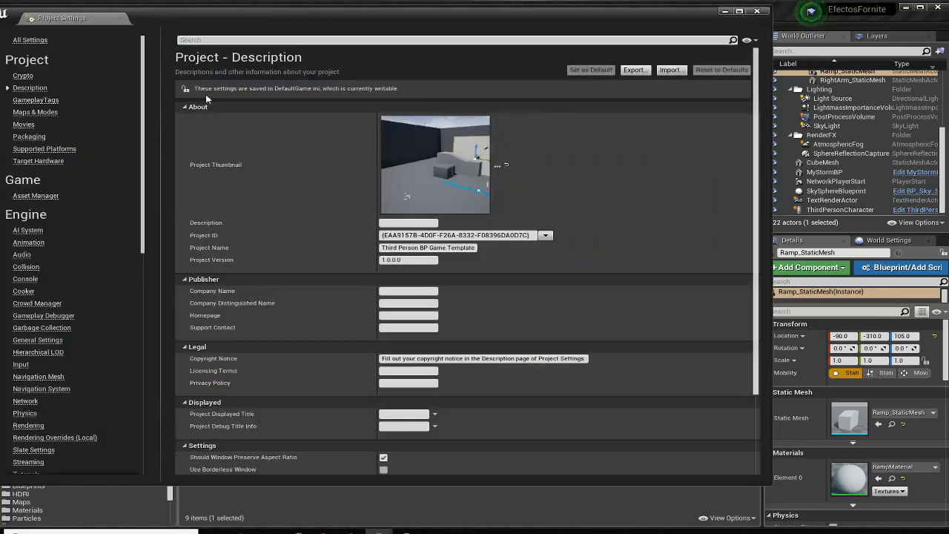
left_click(230, 40)
type("dista")
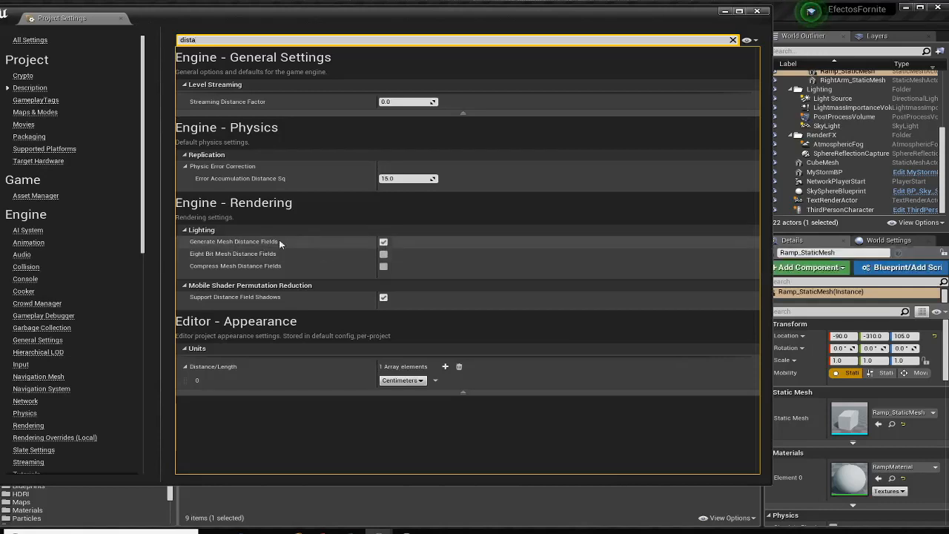
left_click(725, 11)
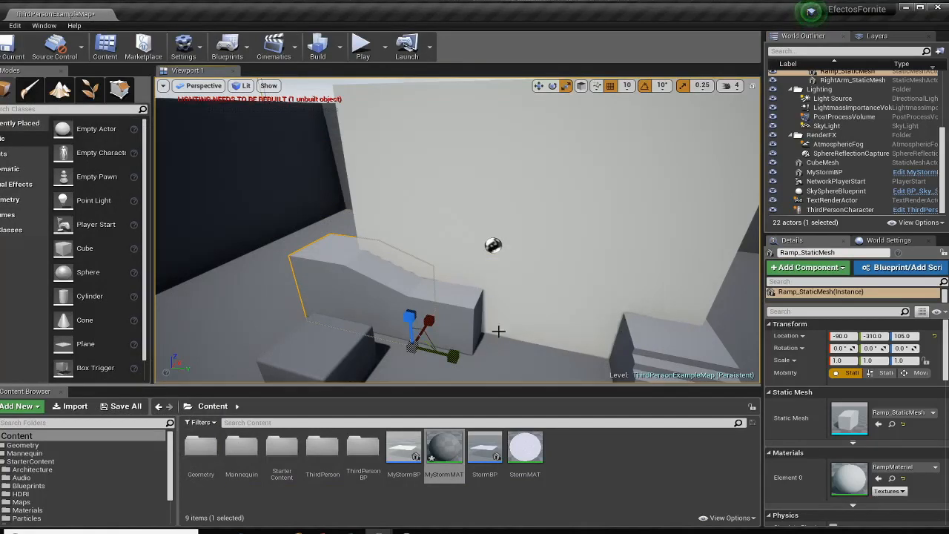
Switch Generate Mesh Distance Fields off and back on in the project's rendering settings.
left_click(15, 26)
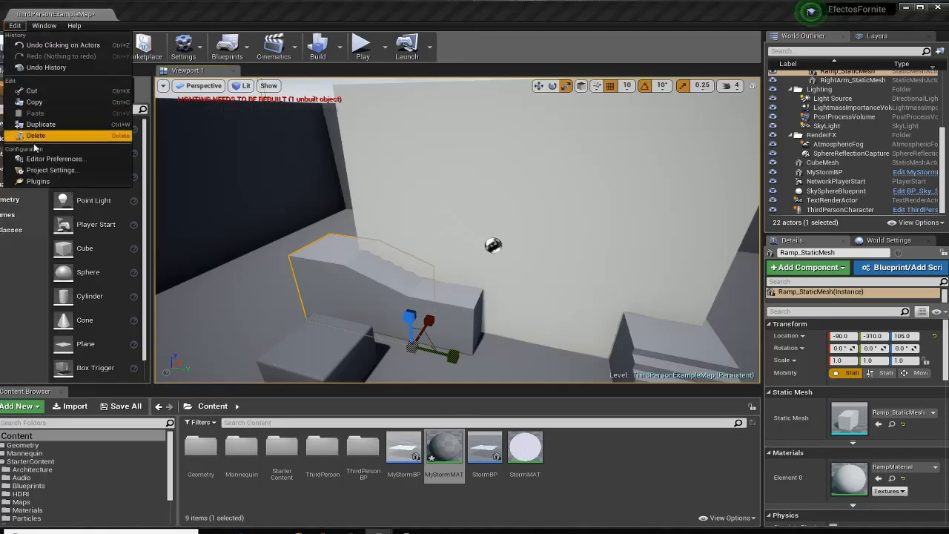
left_click(41, 171)
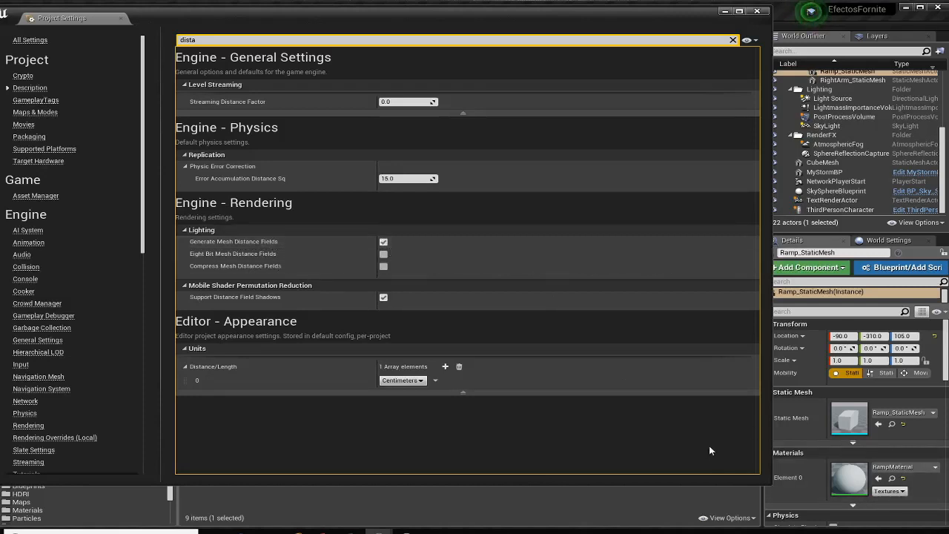
left_click(385, 242)
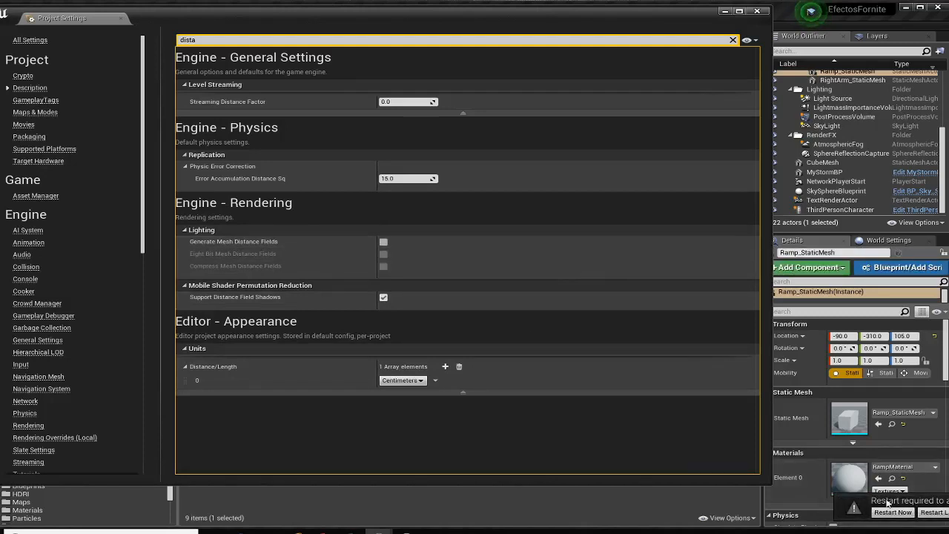
left_click(384, 241)
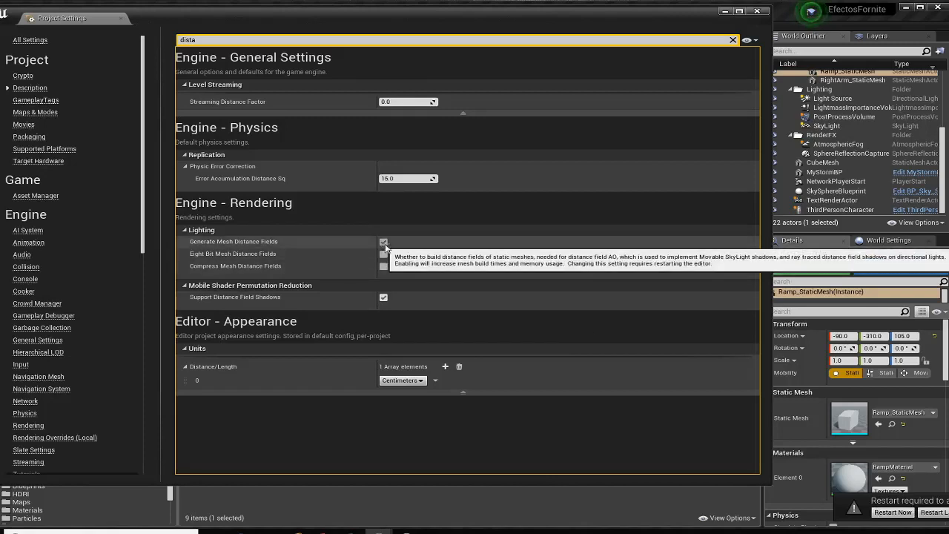
Restart the editor, saving MyStormMAT and the ThirdPersonExampleMap level, and close the reopened project settings.
left_click(886, 512)
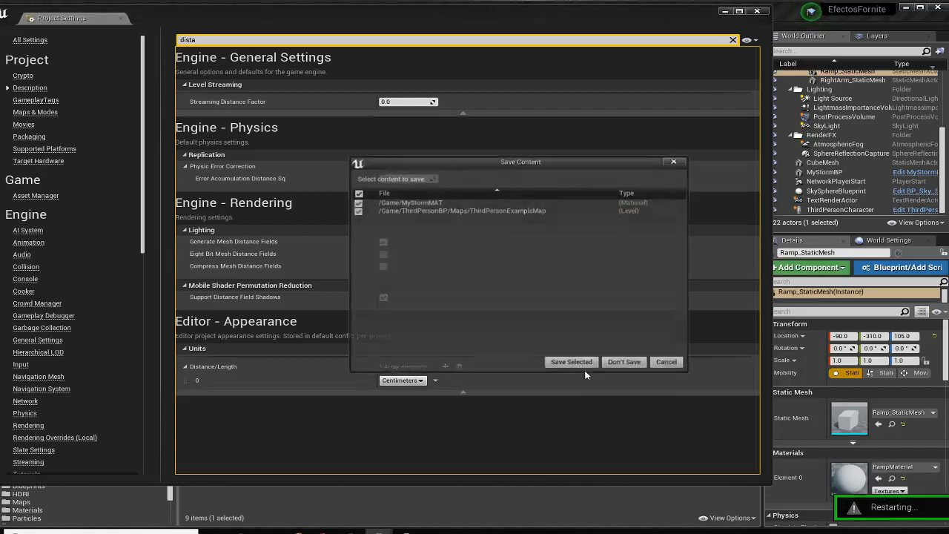
left_click(570, 364)
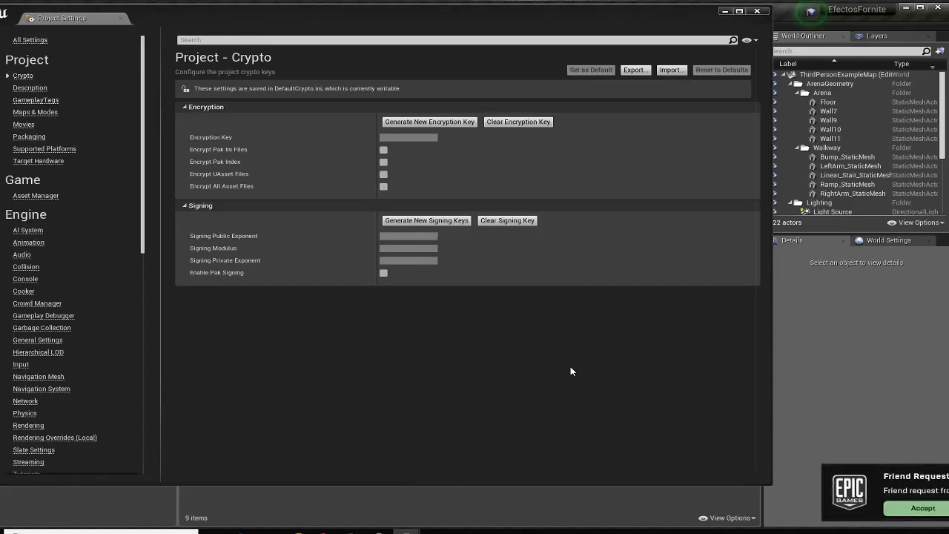
left_click(880, 481)
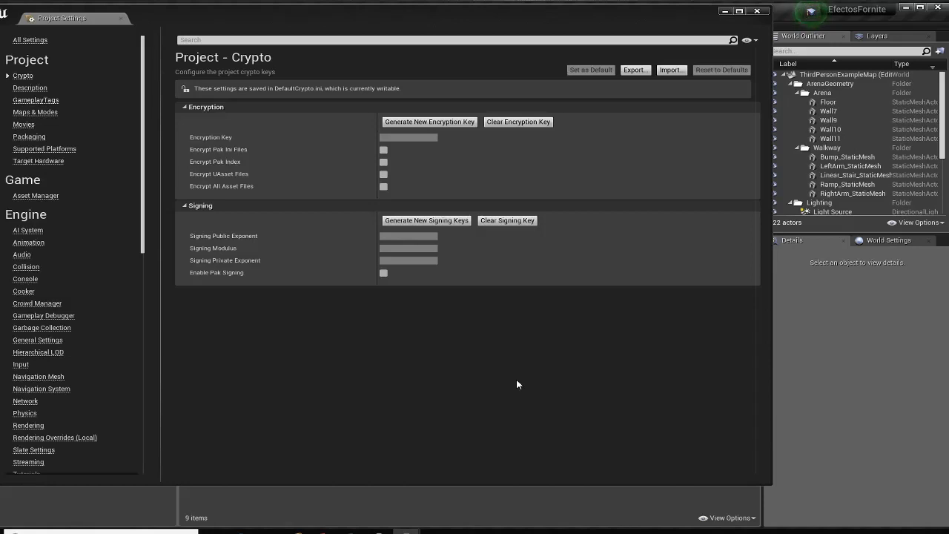
left_click(757, 11)
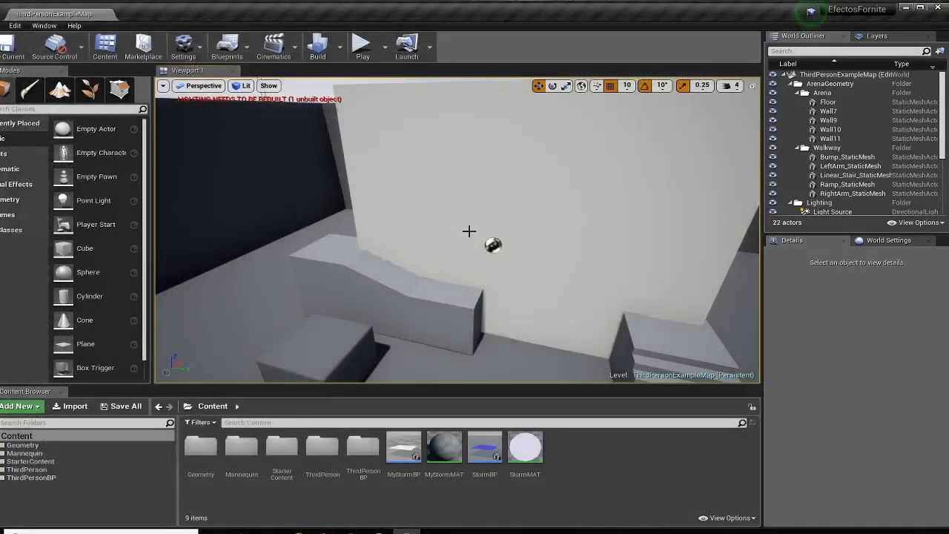
Examine how the cube, walkway and stair meshes are placed relative to the MyStormBP plane.
left_click(345, 328)
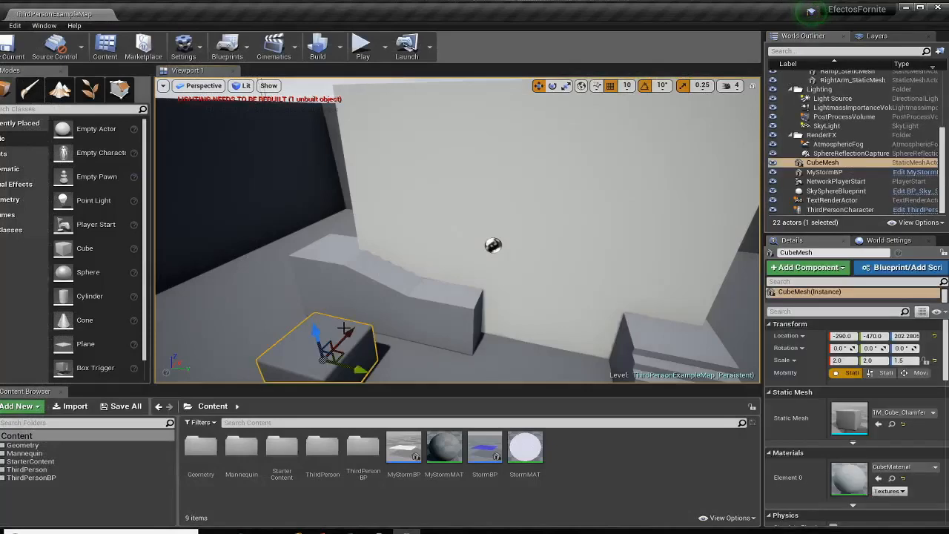
right_click_drag(397, 347, 373, 357)
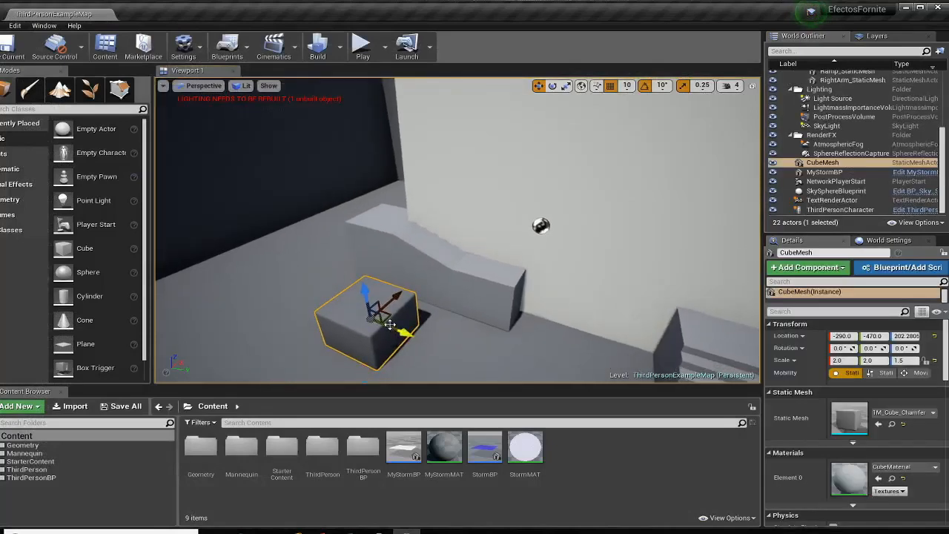
left_click(468, 282)
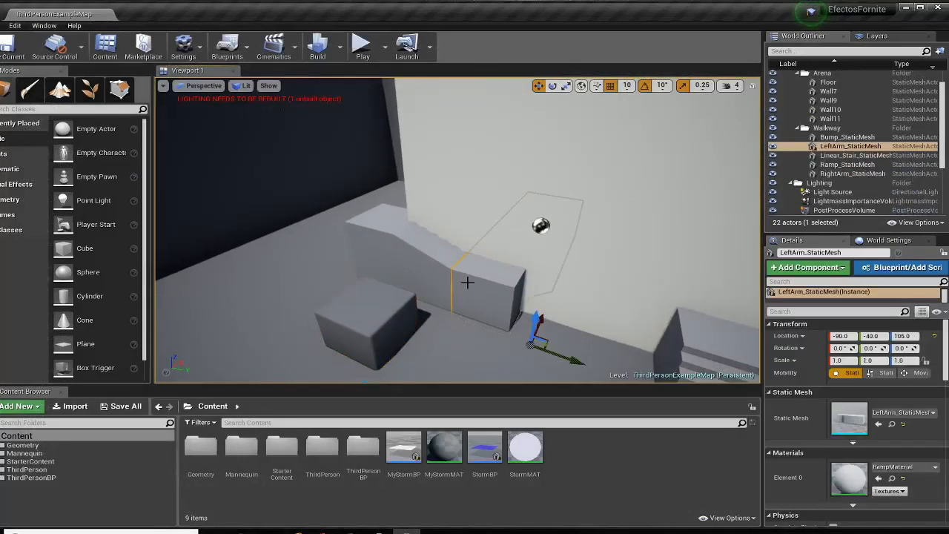
left_click(602, 328)
left_click(437, 266)
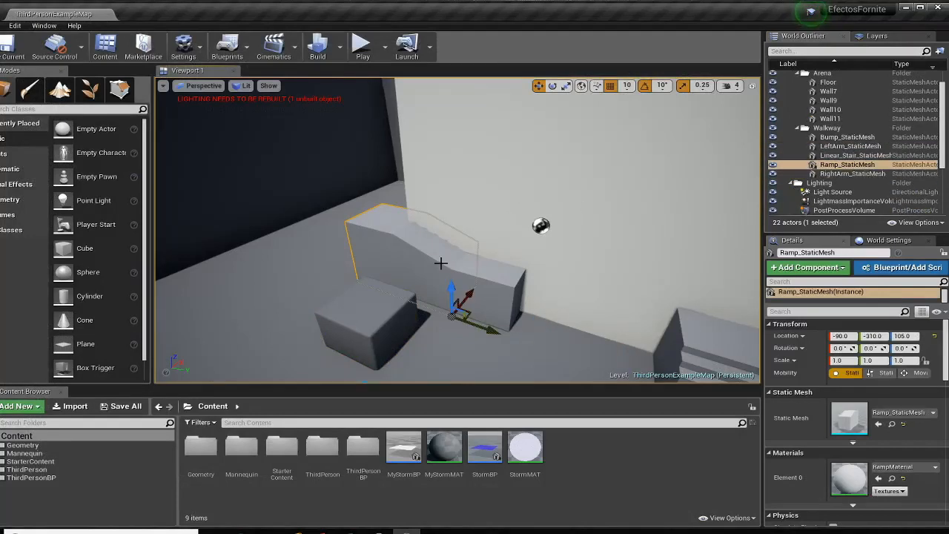
left_click(480, 160)
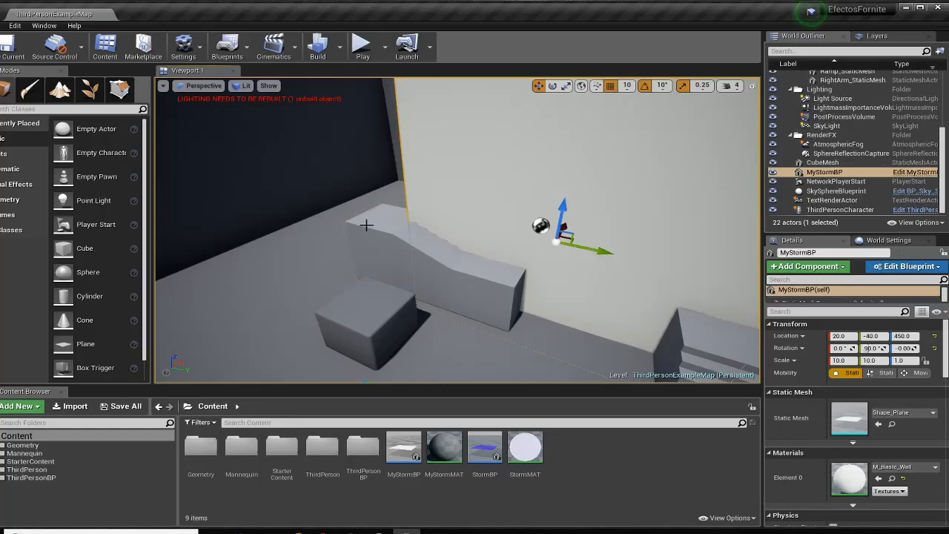
left_click(510, 288)
left_click(675, 340)
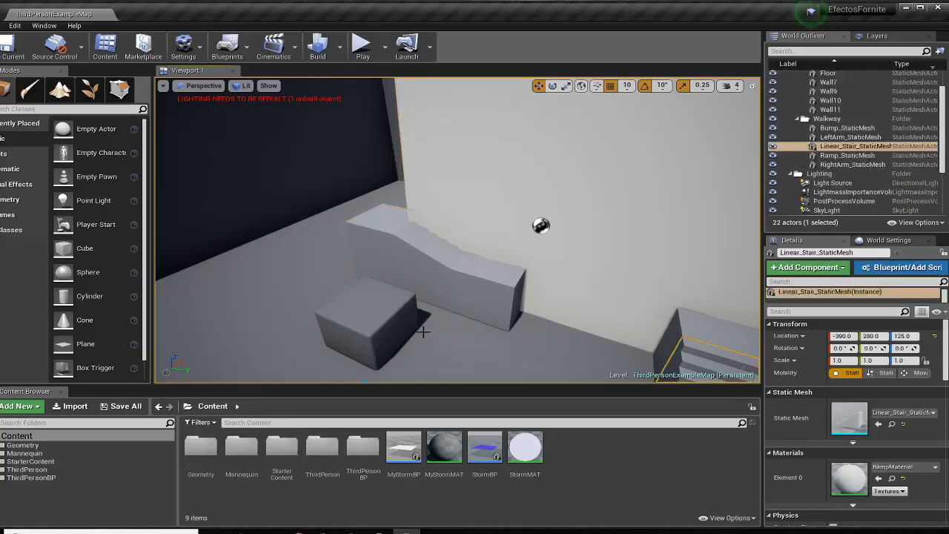
left_click(386, 337)
left_click_drag(404, 332, 383, 324)
key("ctrl+z")
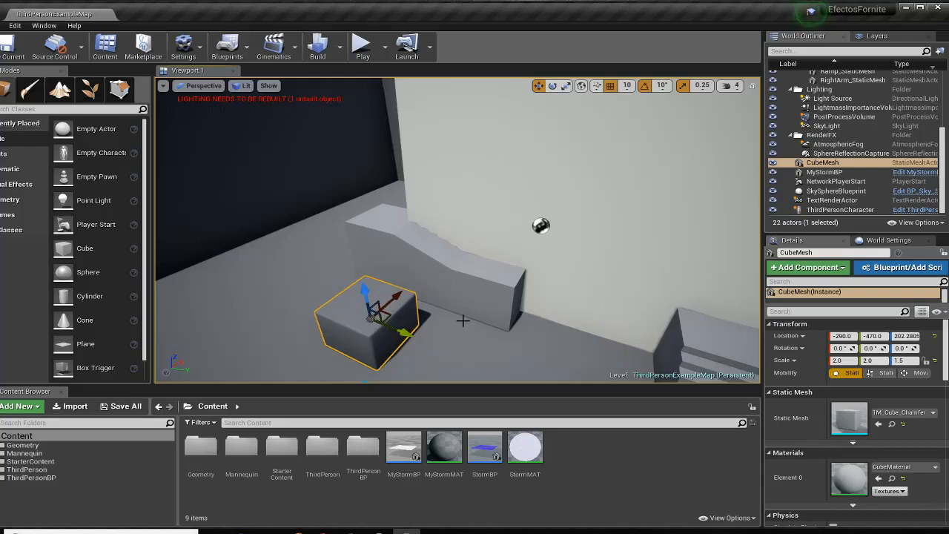
Set the blend mode of the MyStormMAT material to Translucent.
right_click_drag(416, 282, 451, 293)
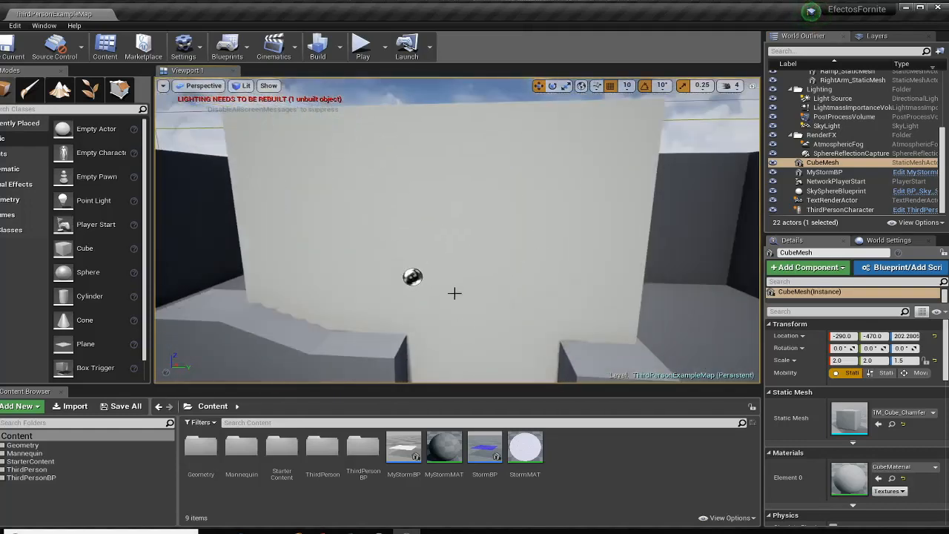
left_click(443, 219)
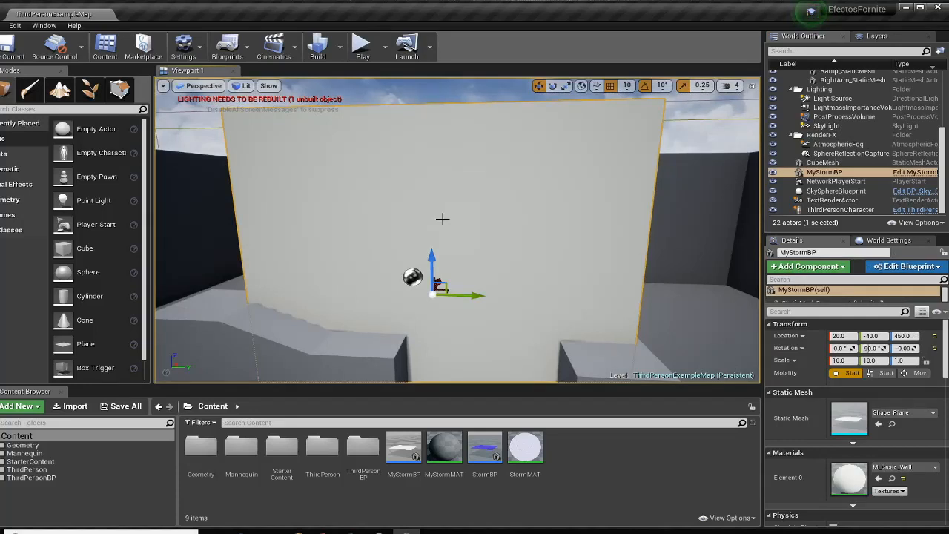
double_click(446, 467)
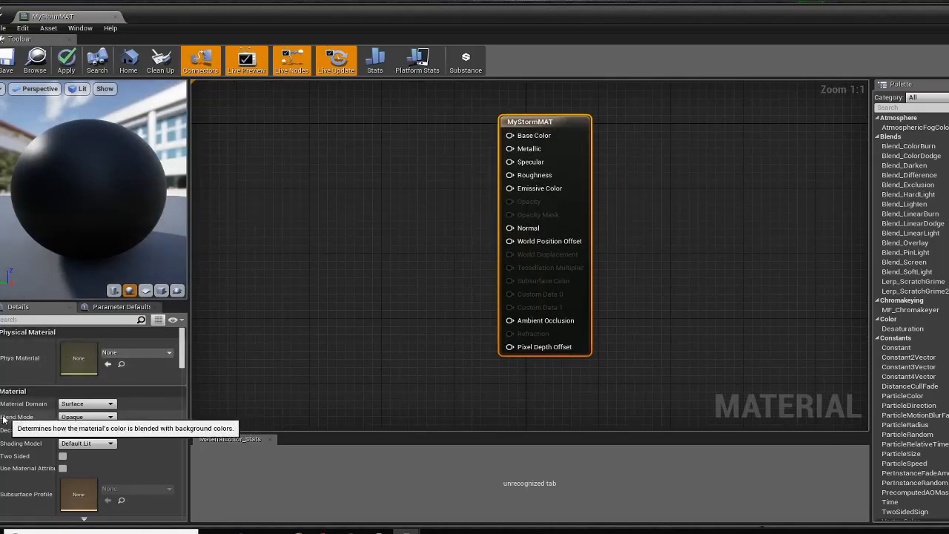
left_click(85, 416)
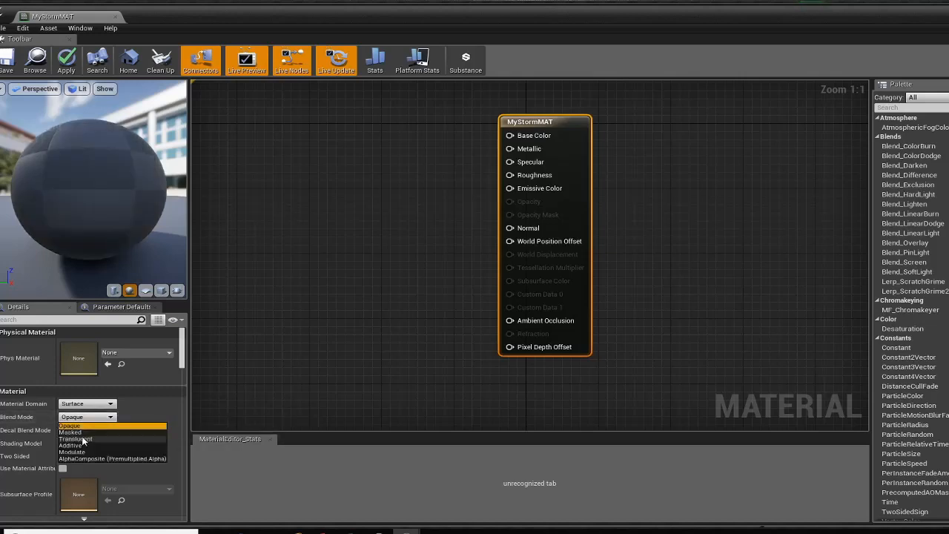
left_click(82, 439)
right_click_drag(304, 316, 395, 321)
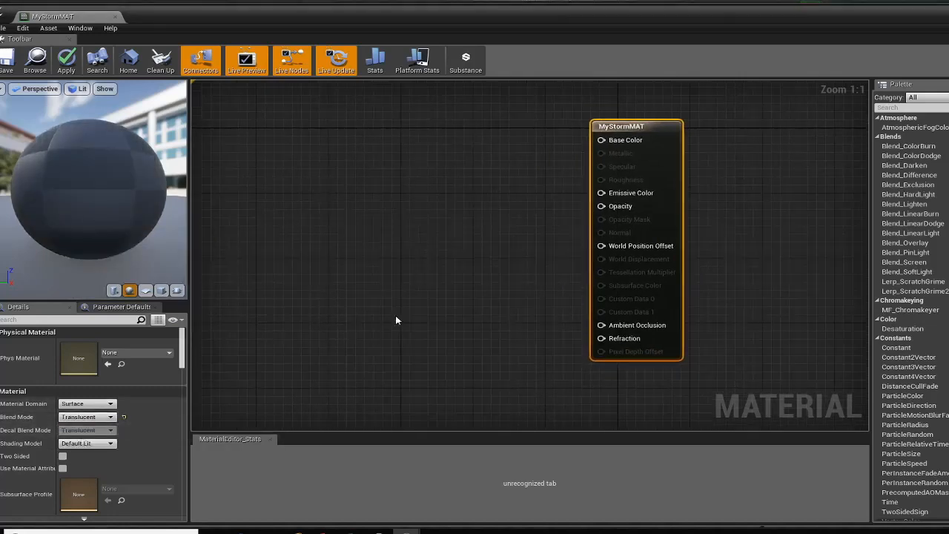
Connect a Constant node with the value 0.5 to the material's Opacity input and space the nodes apart.
left_click_drag(602, 206, 474, 265)
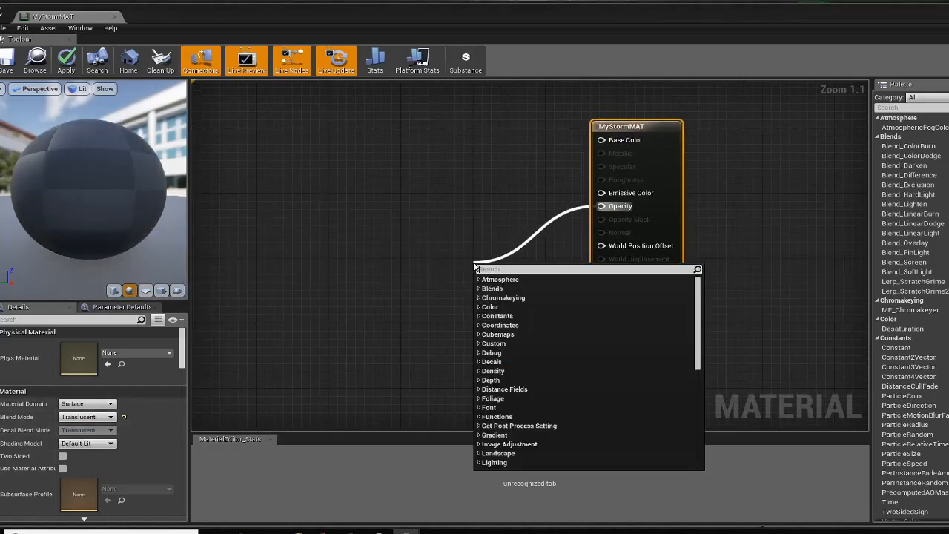
type("const")
key("Return")
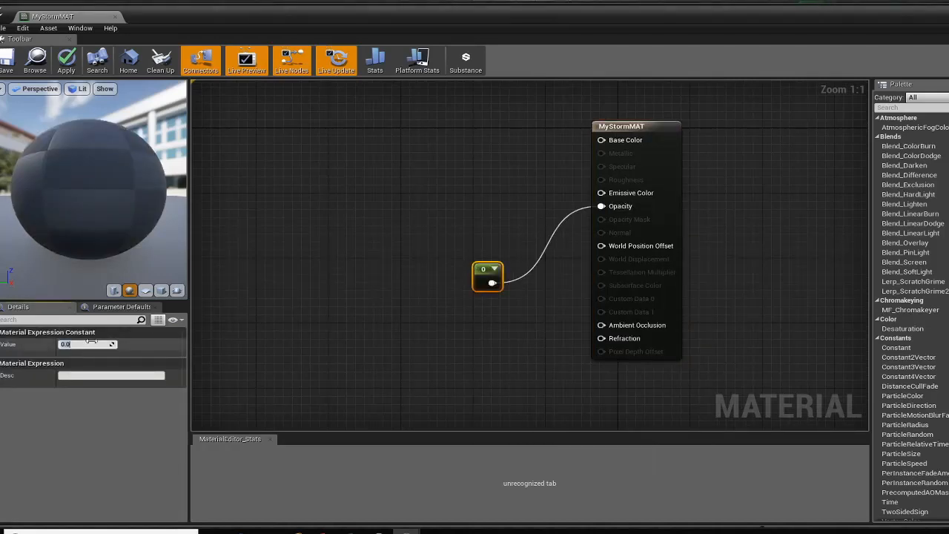
key("Return")
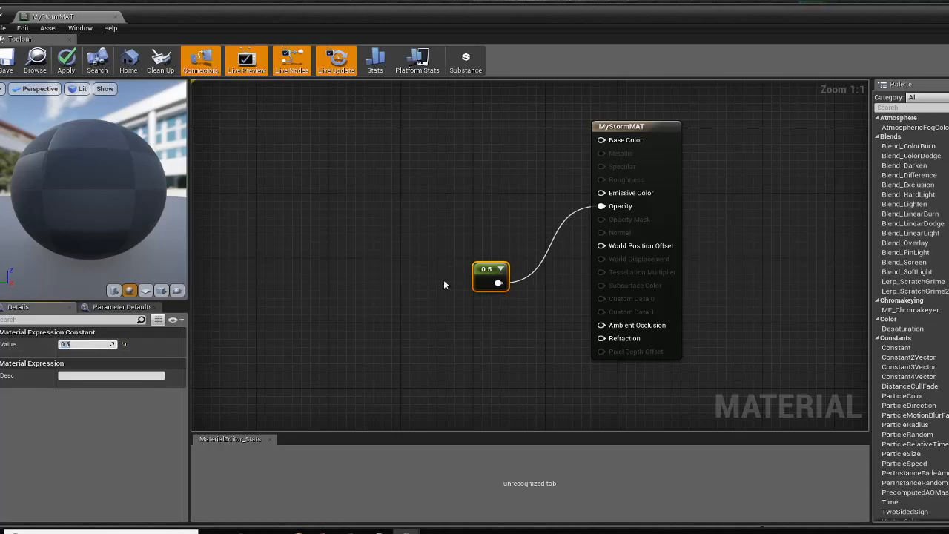
left_click_drag(493, 273, 466, 277)
left_click_drag(631, 128, 622, 128)
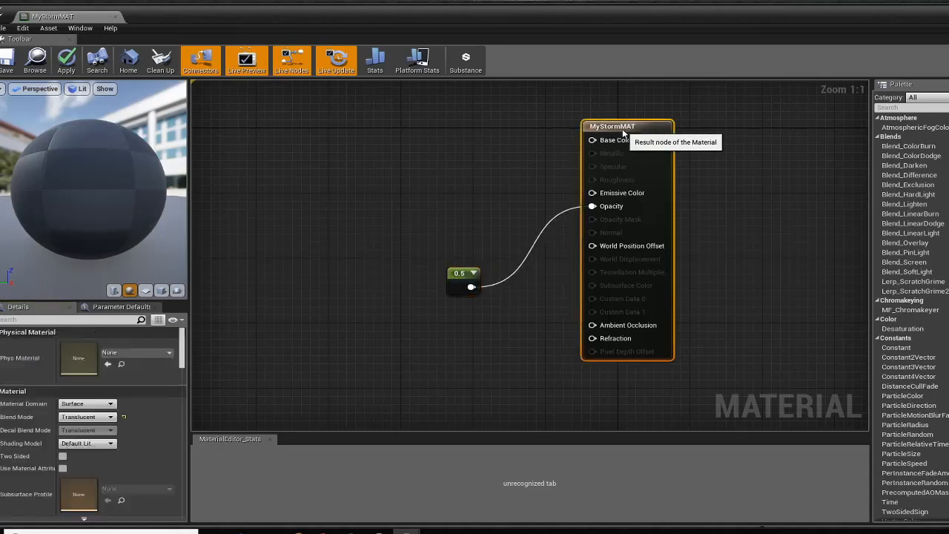
Add a Constant3Vector node to the empty graph area beside the MyStormMAT result node.
right_click(313, 145)
type("const")
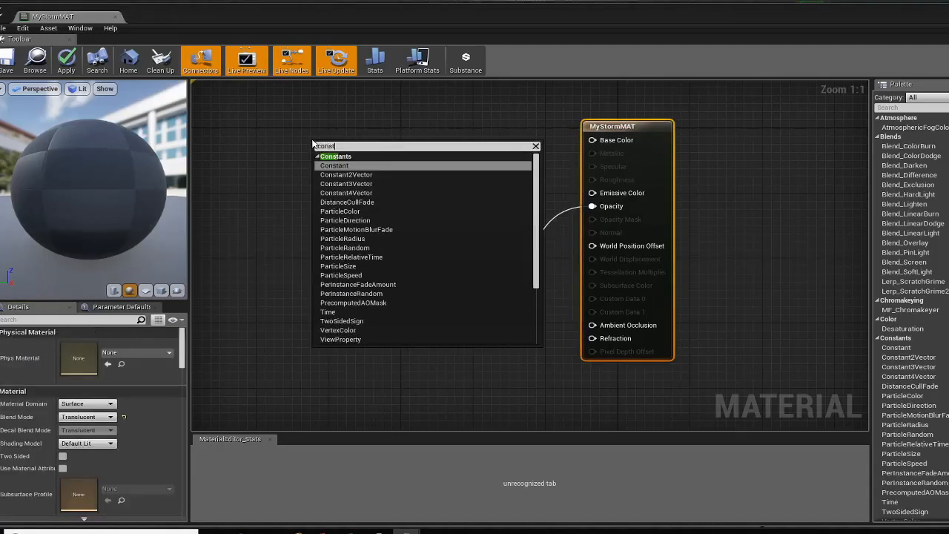
left_click(350, 184)
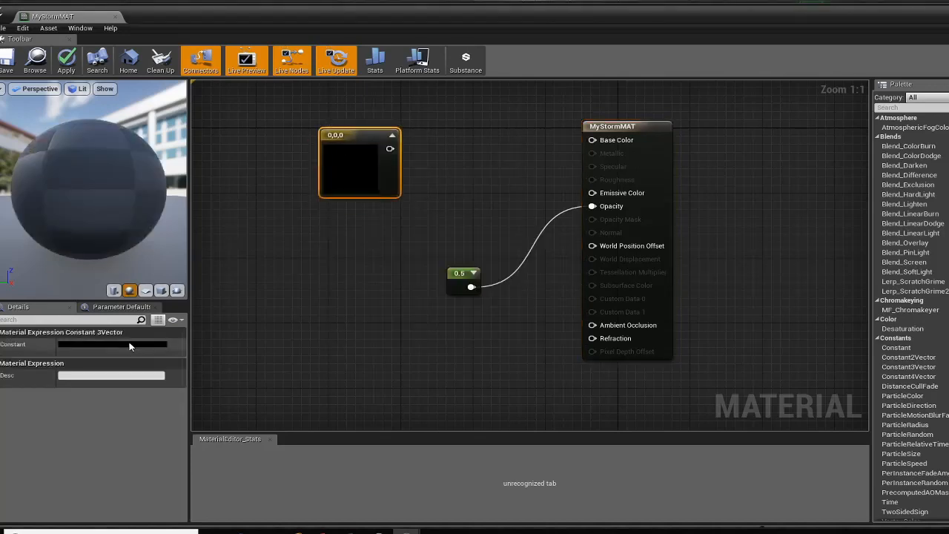
Set the Constant3Vector to a violet-blue of about 0.135, 0.049, 1.0 RGB and connect it to Base Color.
left_click(130, 346)
left_click(184, 309)
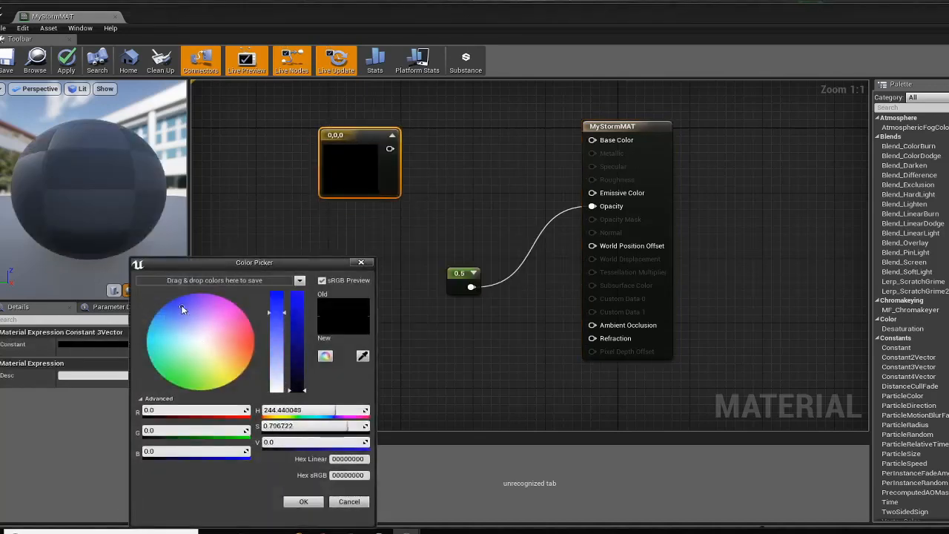
left_click(179, 299)
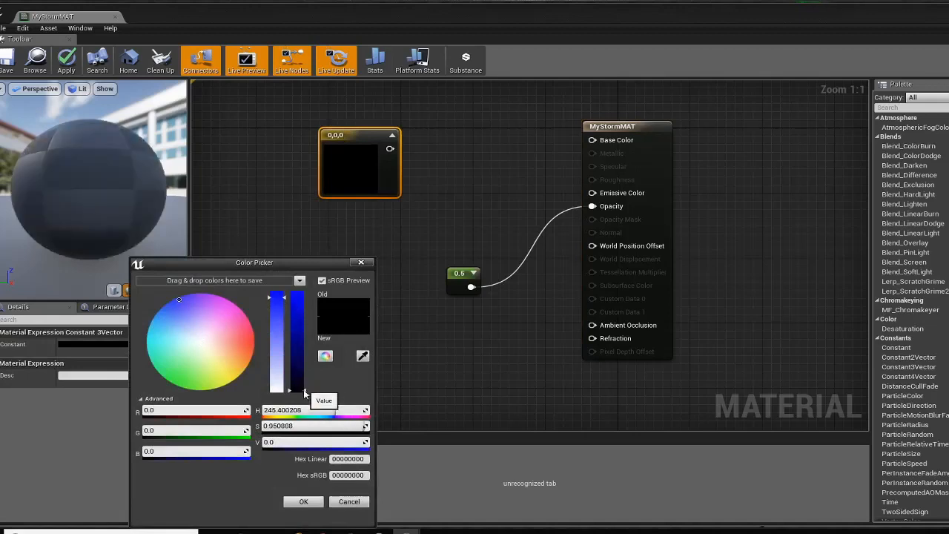
left_click_drag(305, 391, 311, 282)
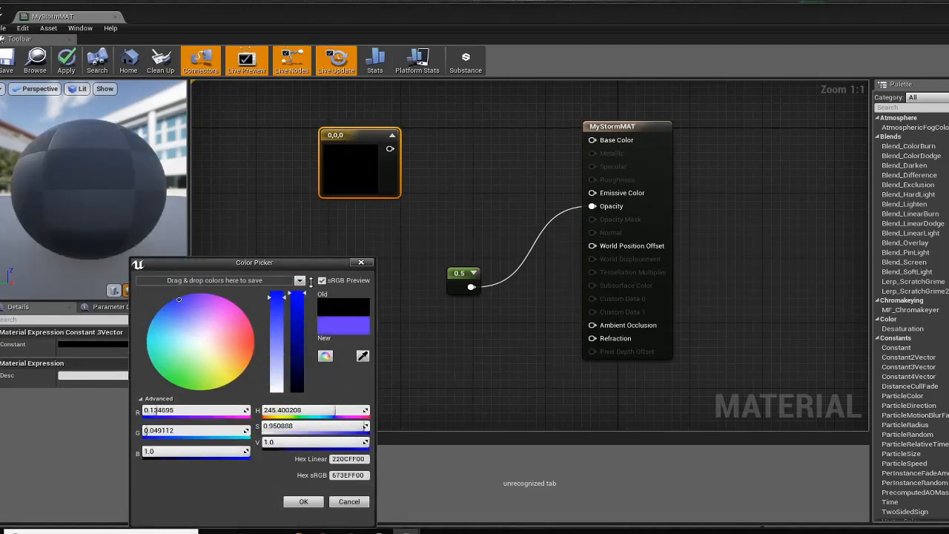
left_click(304, 502)
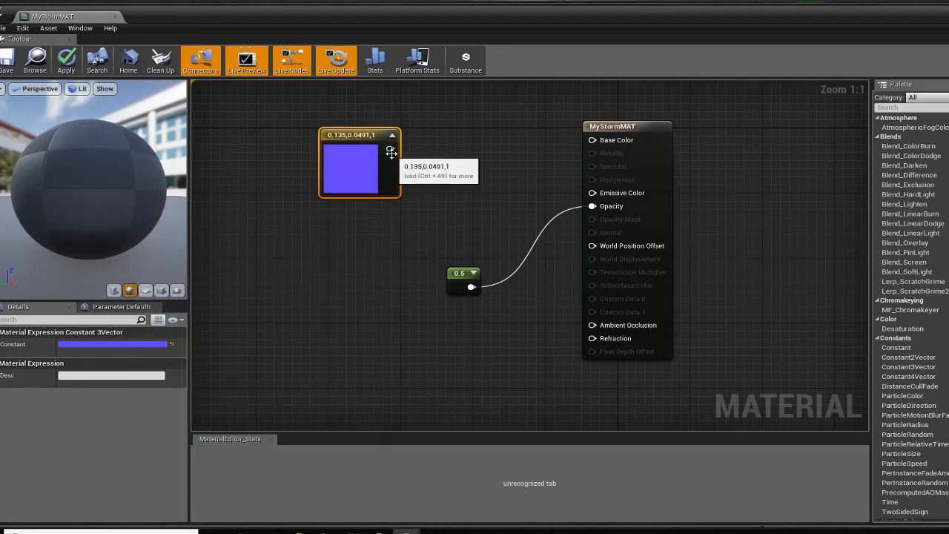
left_click_drag(390, 149, 586, 150)
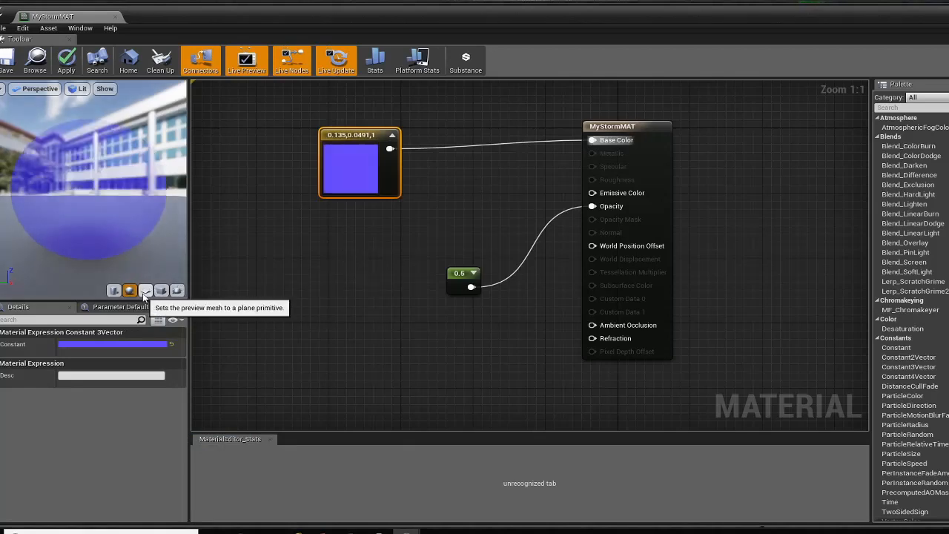
Preview the translucent material on a plane primitive and save MyStormMAT.
left_click(145, 290)
left_click_drag(80, 227, 122, 215)
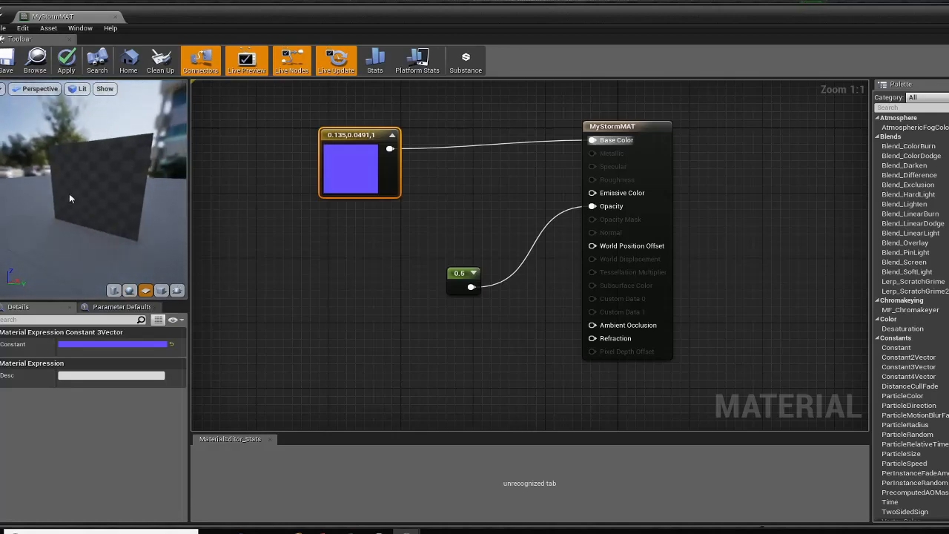
left_click(7, 58)
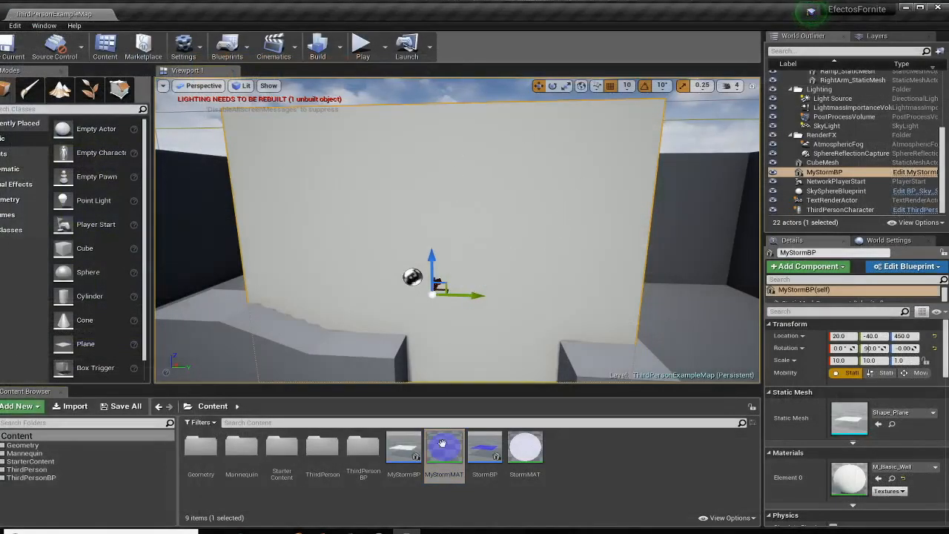
Open MyStormBP in the full blueprint editor and select its plane's StaticMeshComponent.
double_click(405, 452)
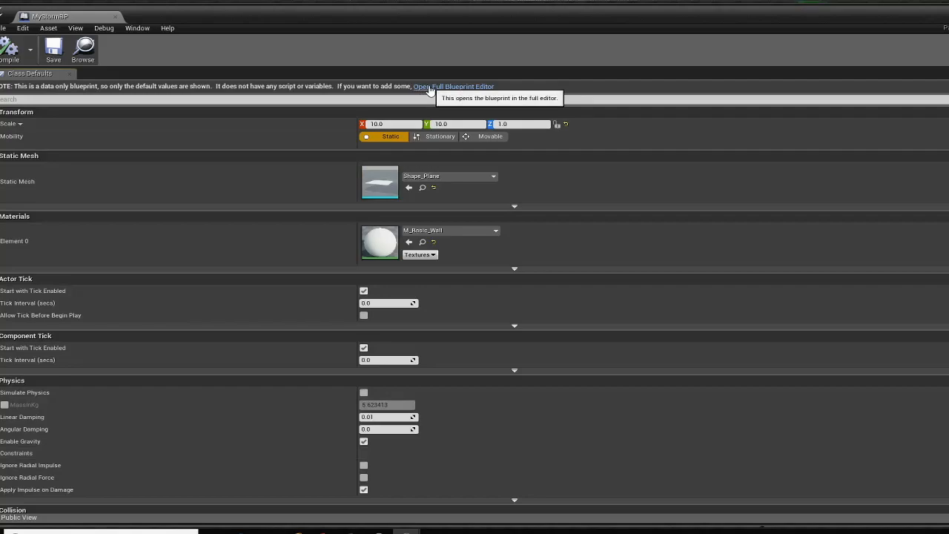
left_click(430, 86)
left_click(223, 85)
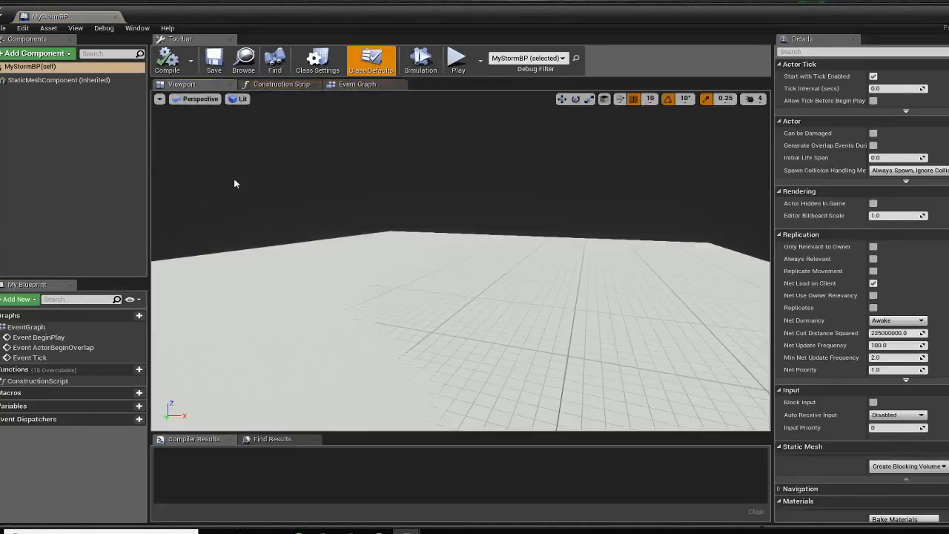
left_click(352, 311)
scroll(353, 312, "down", 5)
scroll(352, 311, "up", 3)
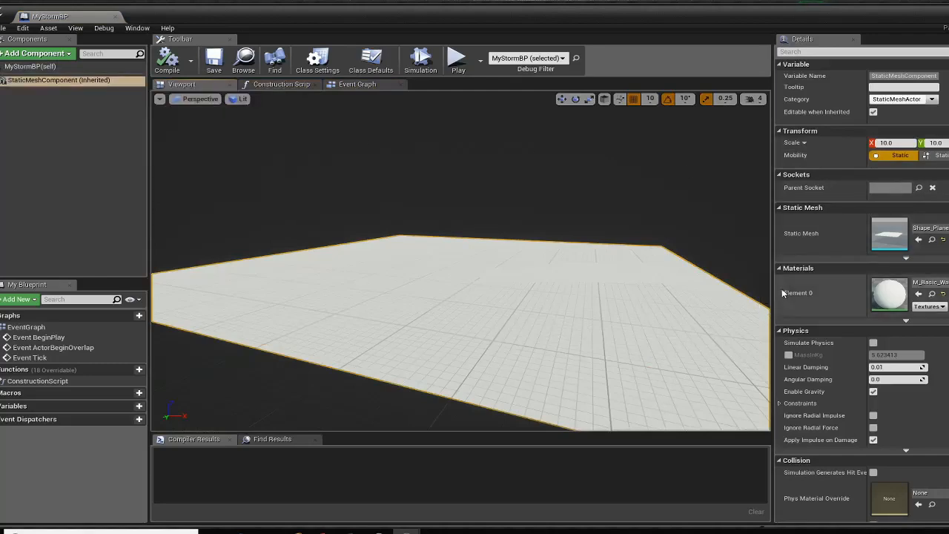
Assign the MyStormMAT material to Element 0 of the plane's StaticMeshComponent.
left_click_drag(823, 26, 726, 20)
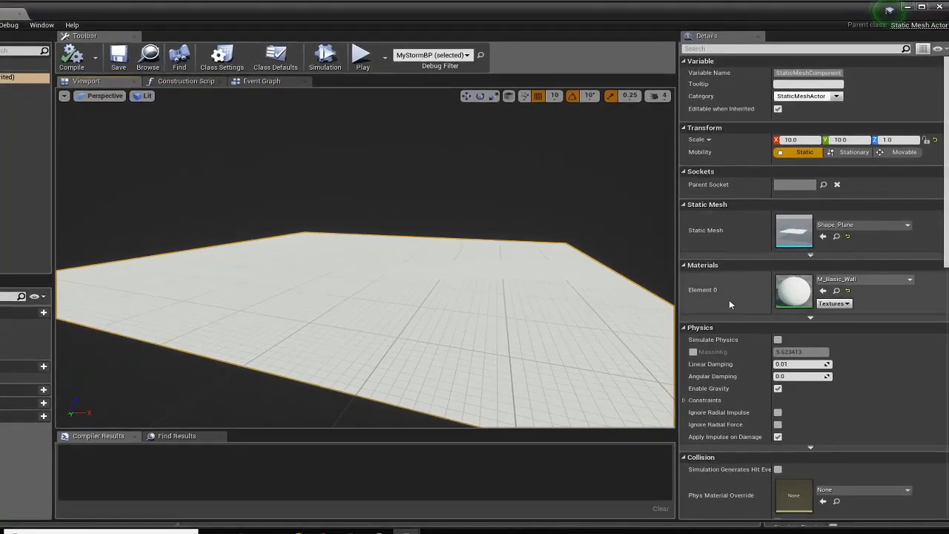
left_click(910, 280)
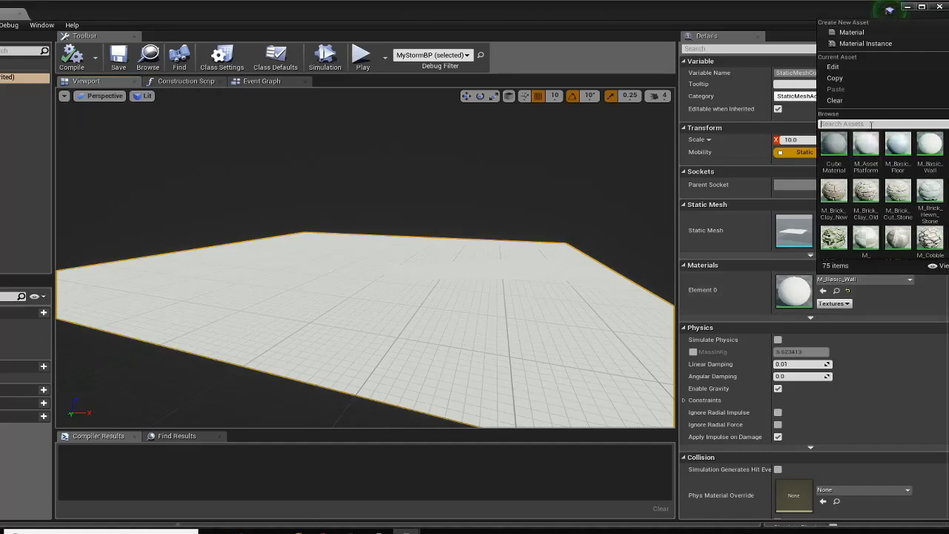
type("mysto")
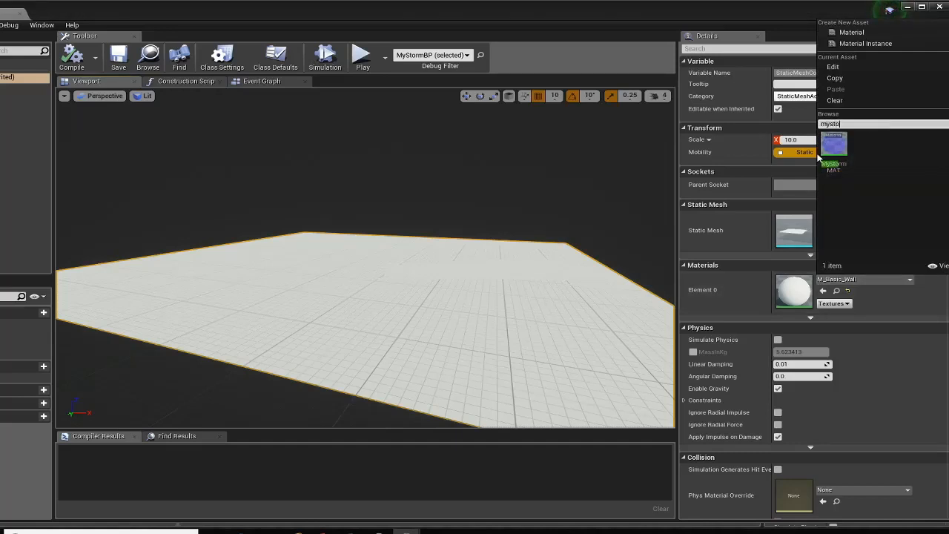
left_click(835, 151)
right_click_drag(480, 260, 434, 239)
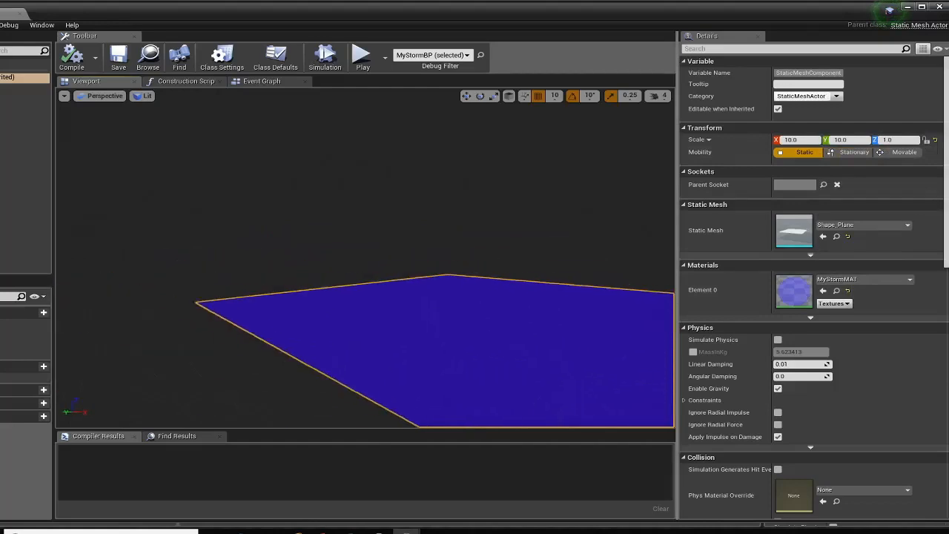
Compile and save the MyStormBP blueprint, and close its editor.
left_click(72, 55)
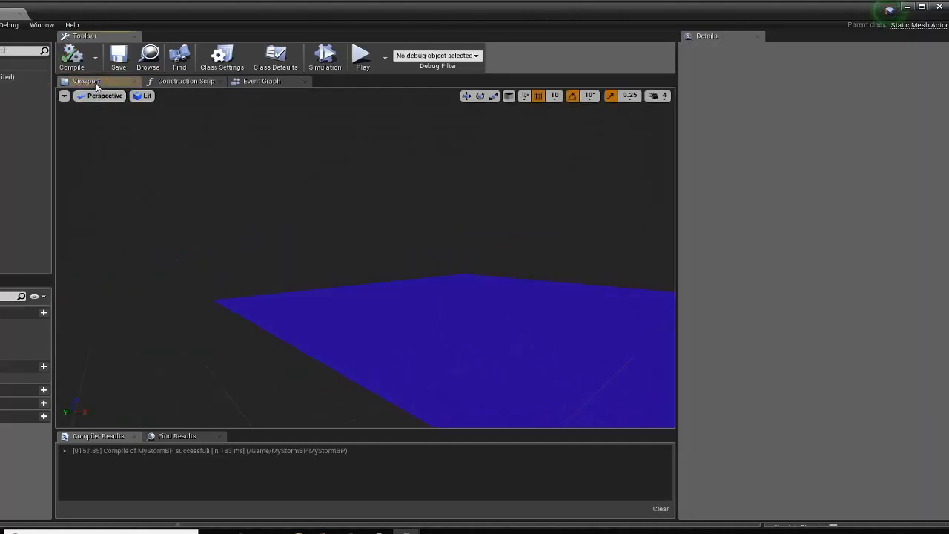
left_click(118, 58)
left_click(941, 7)
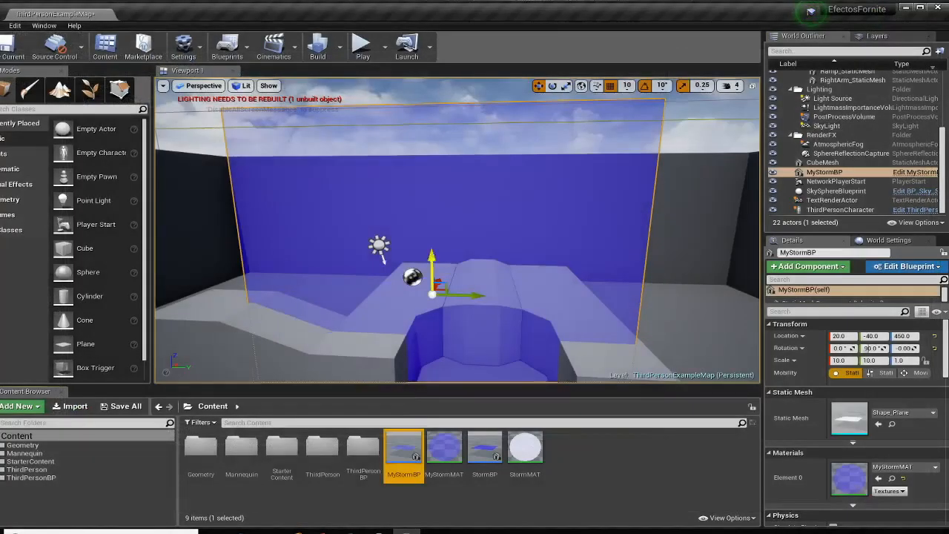
Play the level and walk the character around the storm wall to check its translucent look, ending the session.
mouse_move(457, 230)
right_mouse_down()
mouse_move(458, 275)
mouse_move(430, 283)
mouse_move(408, 315)
mouse_move(423, 215)
mouse_move(452, 212)
mouse_move(475, 222)
mouse_move(445, 219)
right_mouse_up()
left_click(362, 46)
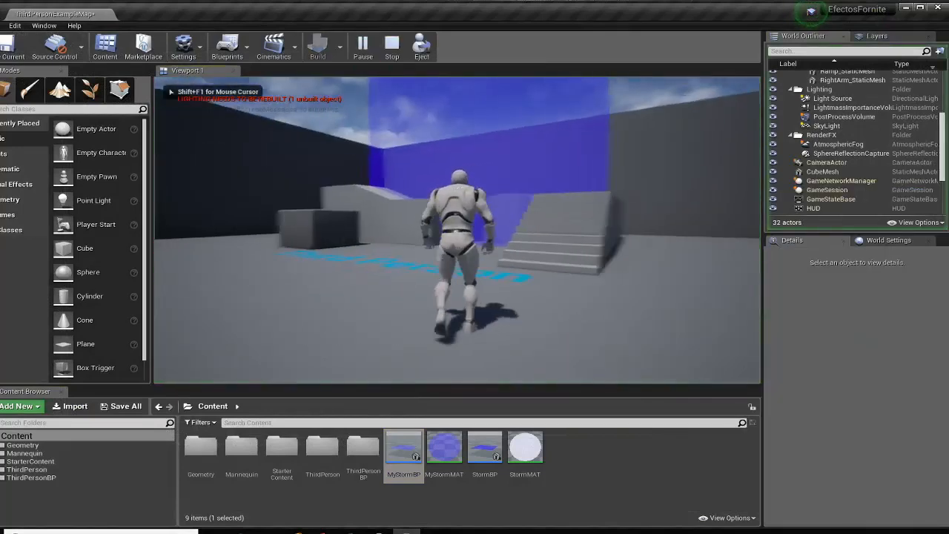
key("w")
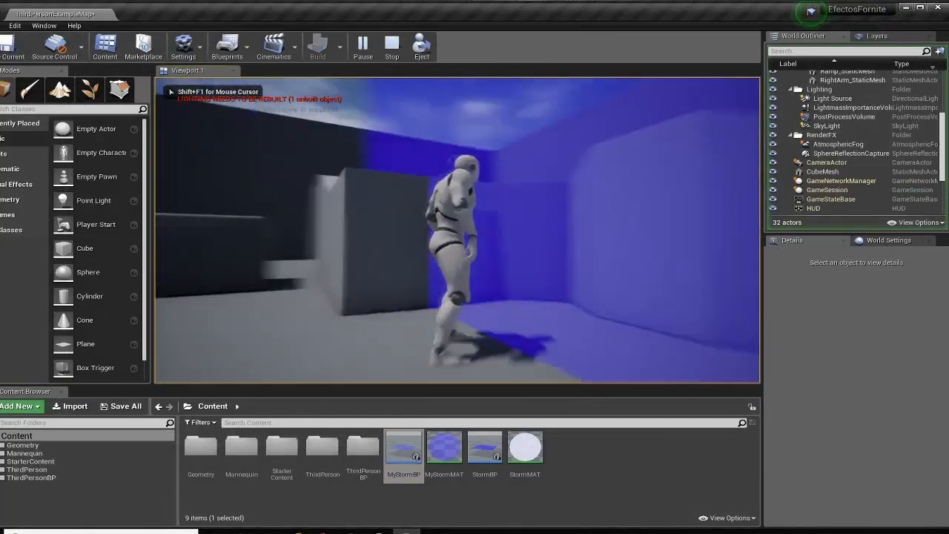
key("d")
key("s")
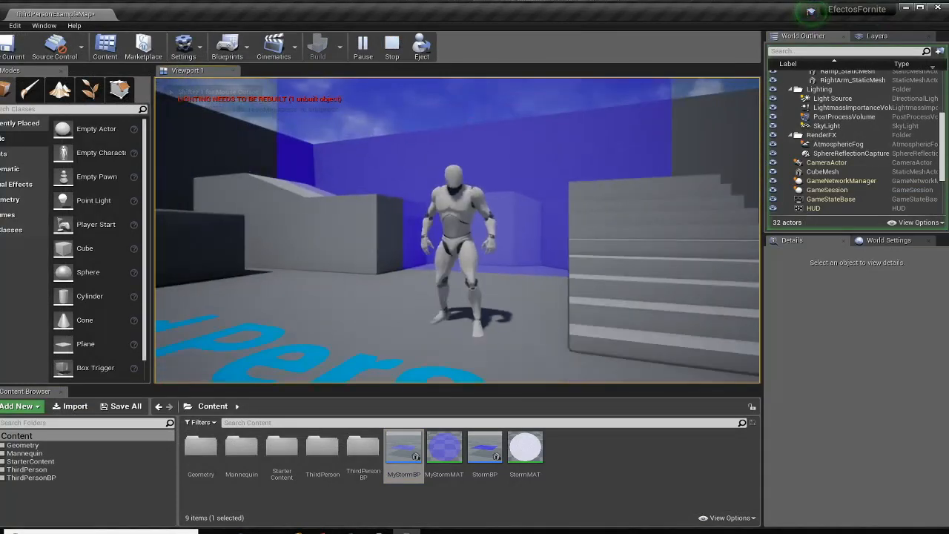
key("Escape")
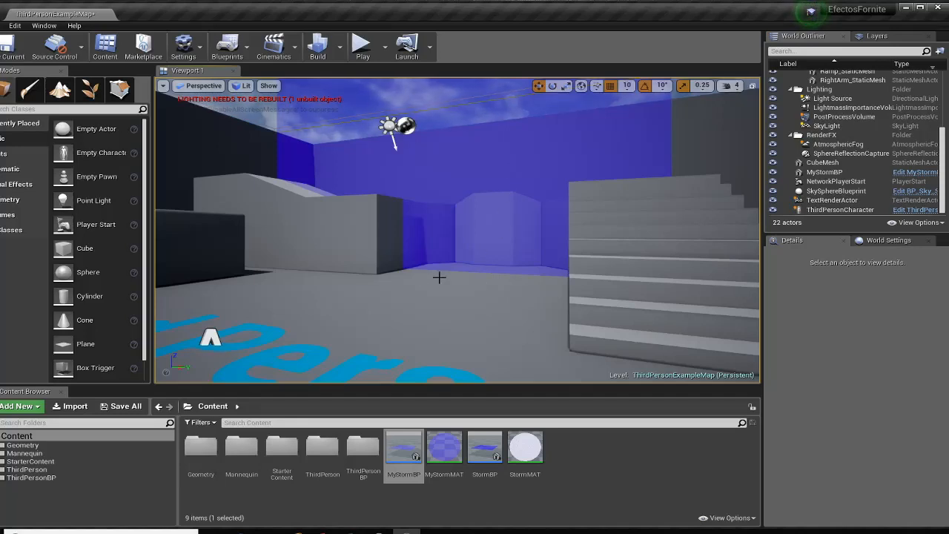
Reopen MyStormMAT and move the colour and 0.5 opacity nodes farther from the result node.
double_click(447, 447)
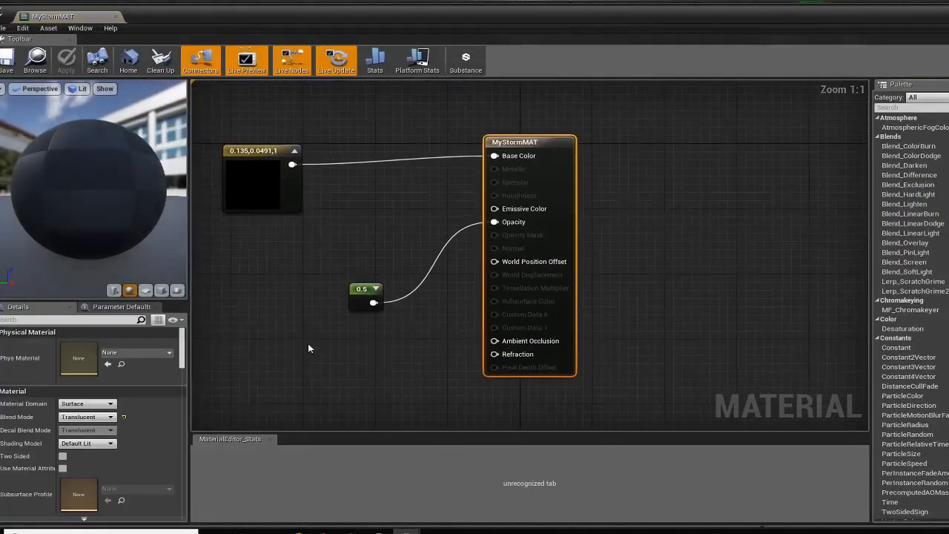
left_click_drag(545, 172, 526, 140)
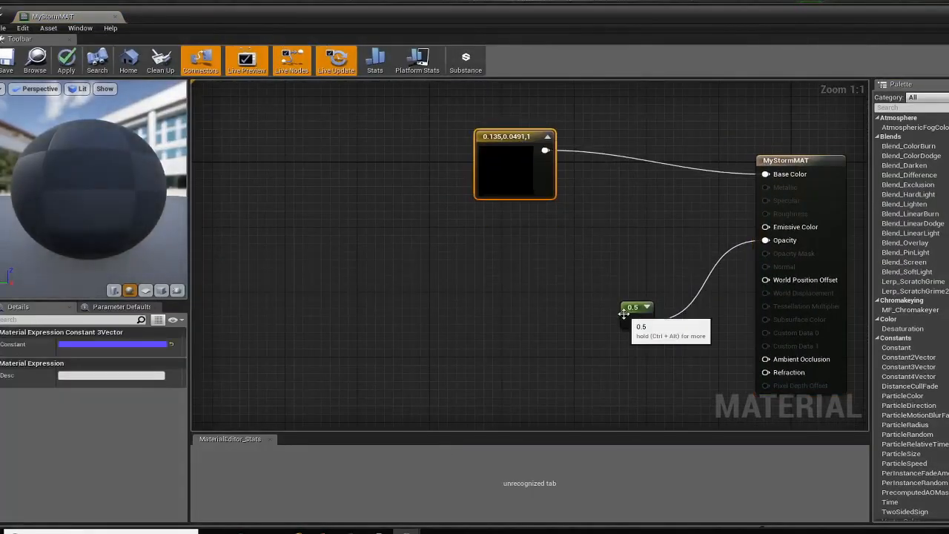
left_click_drag(623, 317, 595, 324)
right_click_drag(584, 271, 483, 280)
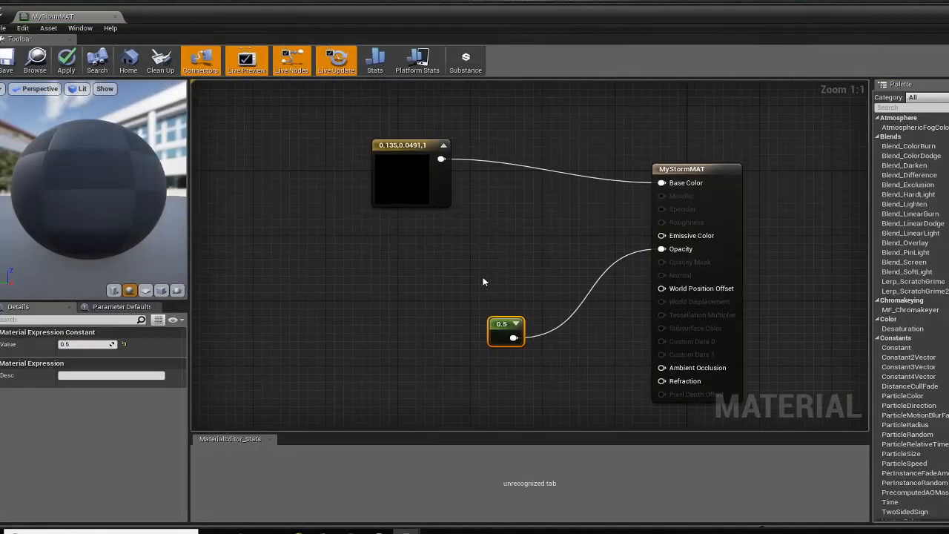
Add a Texture Sample node to the graph below the colour node.
right_click(332, 265)
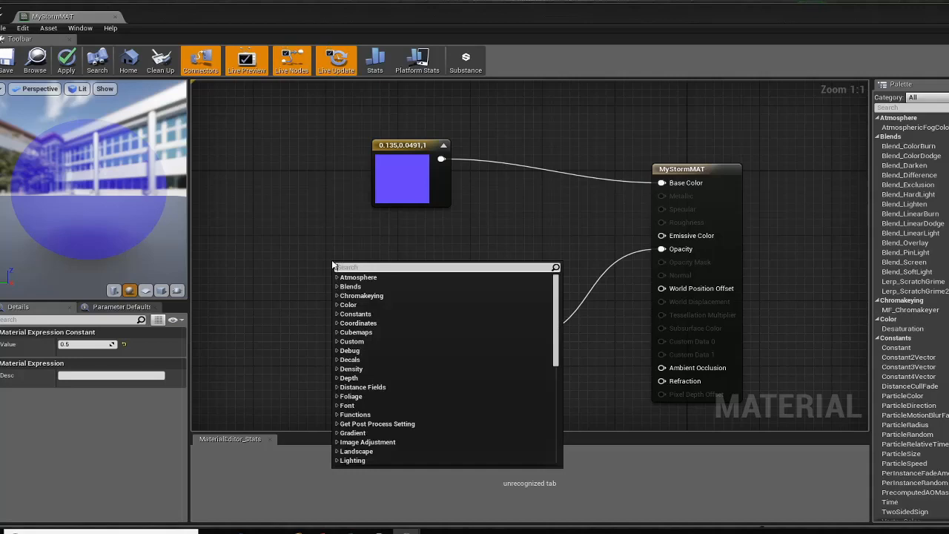
type("tex")
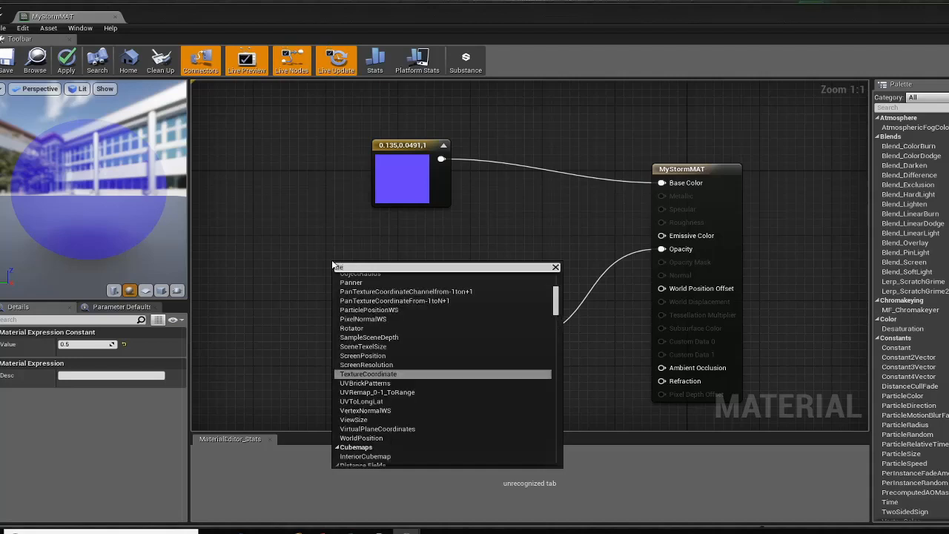
type("turesa")
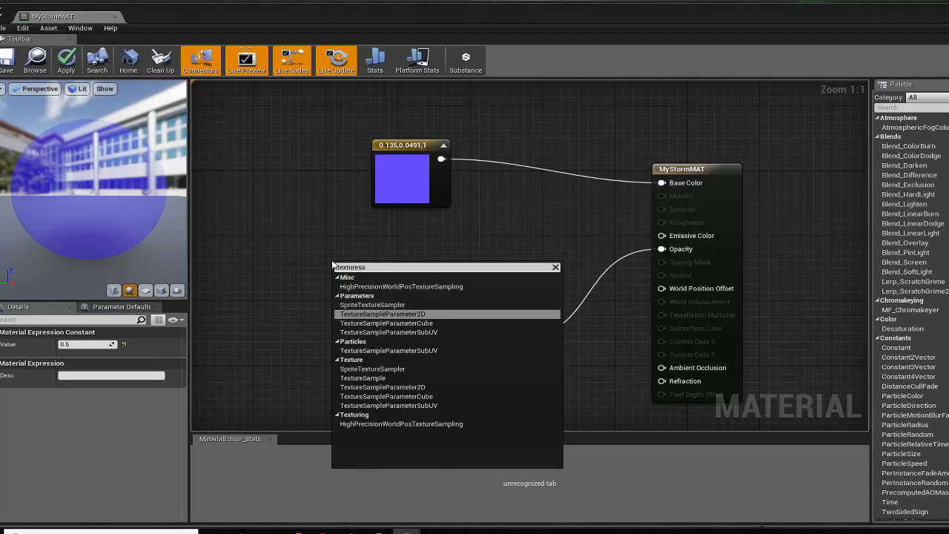
left_click(370, 378)
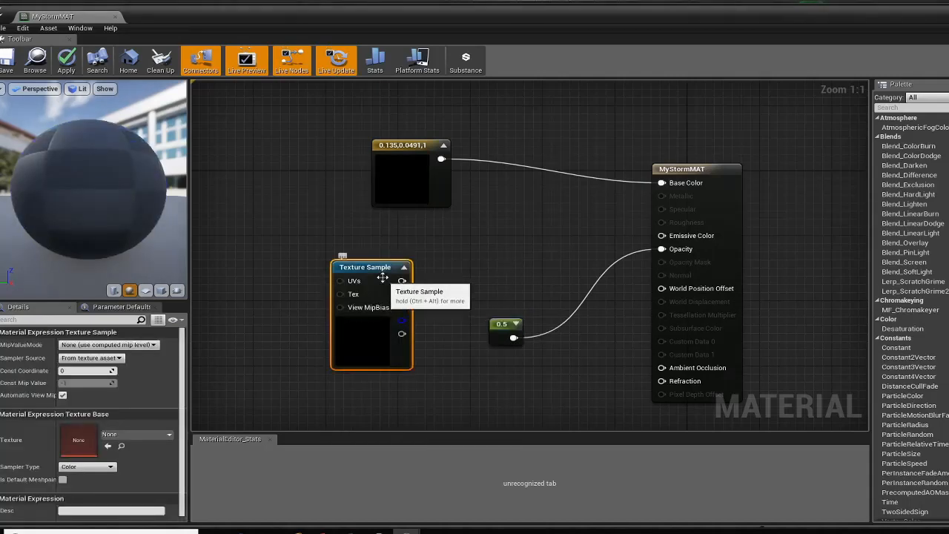
Assign the T_Tech_Hex_Tile_M texture to the Texture Sample node.
left_click(119, 434)
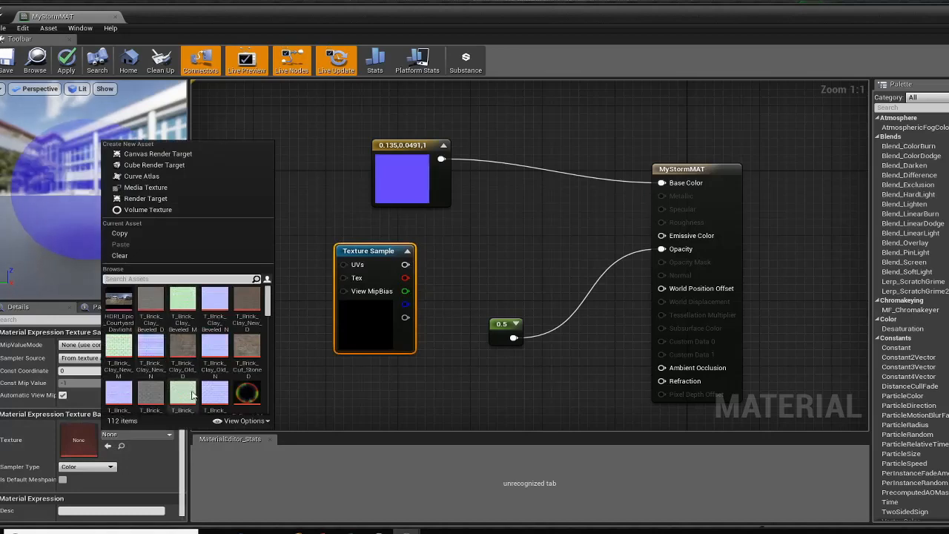
left_click(243, 421)
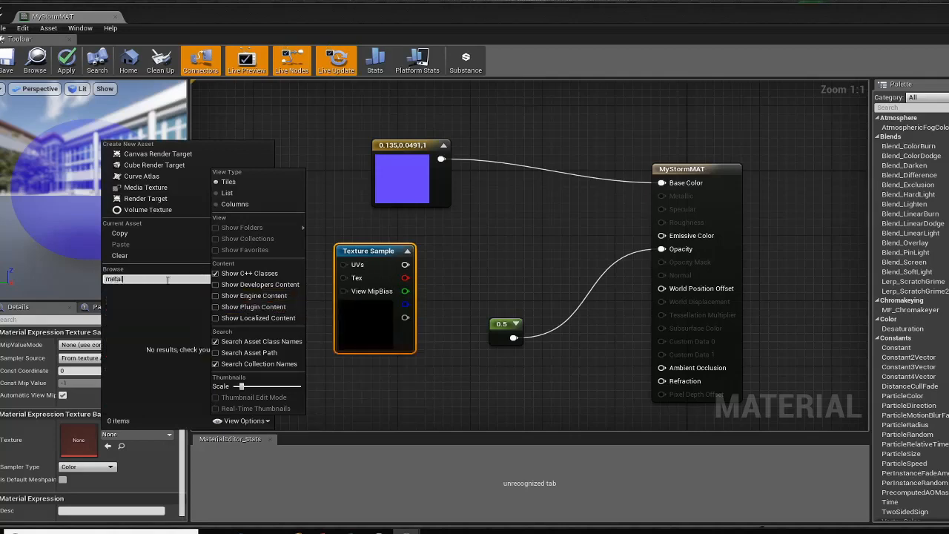
left_click(286, 182)
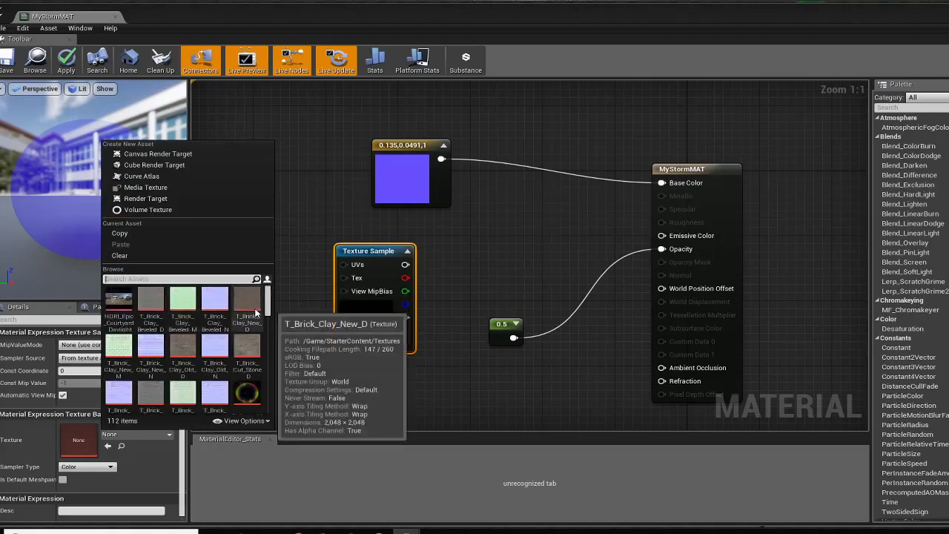
left_click_drag(269, 307, 267, 391)
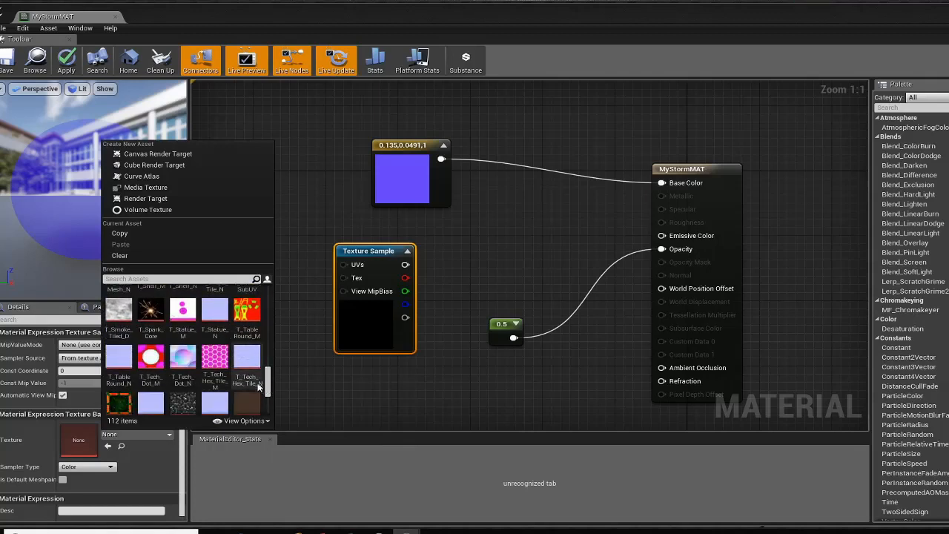
left_click(212, 363)
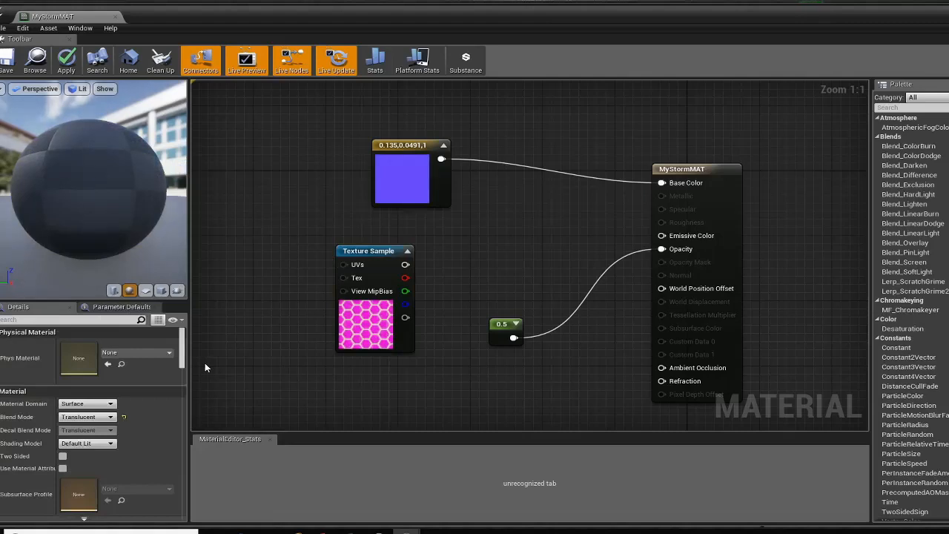
Place the hexagon Texture Sample node beneath the colour node and connect its red channel to Opacity, replacing the 0.5 constant.
left_click_drag(364, 256, 355, 248)
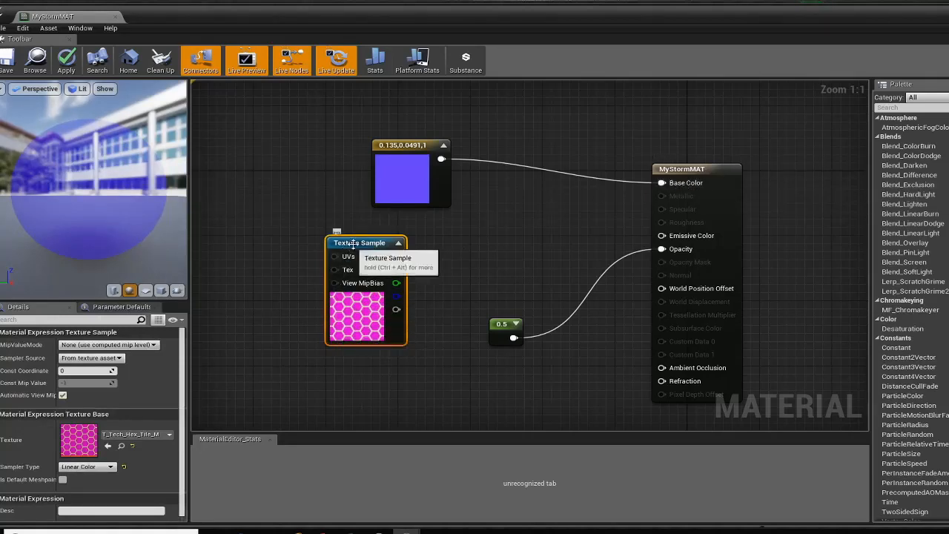
left_click_drag(361, 244, 383, 235)
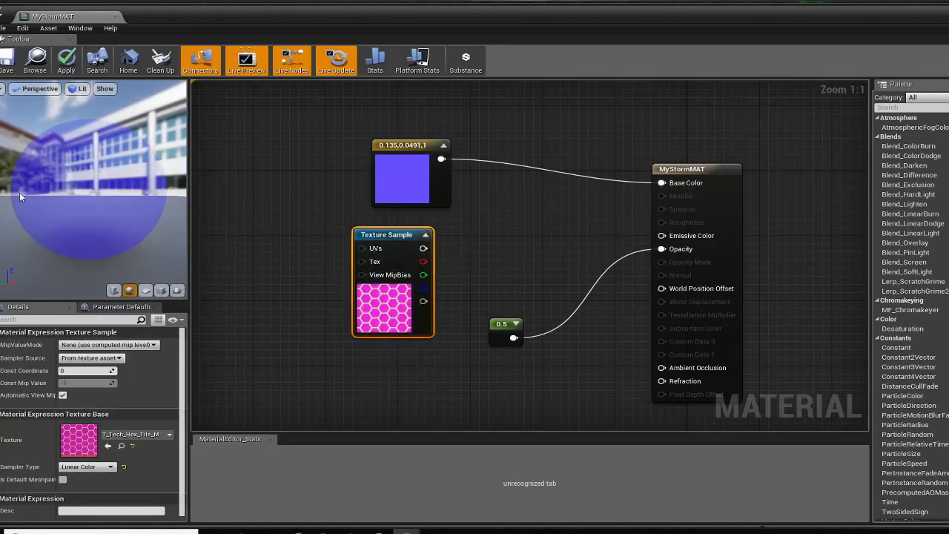
left_click_drag(21, 196, 333, 265)
left_click_drag(378, 239, 387, 230)
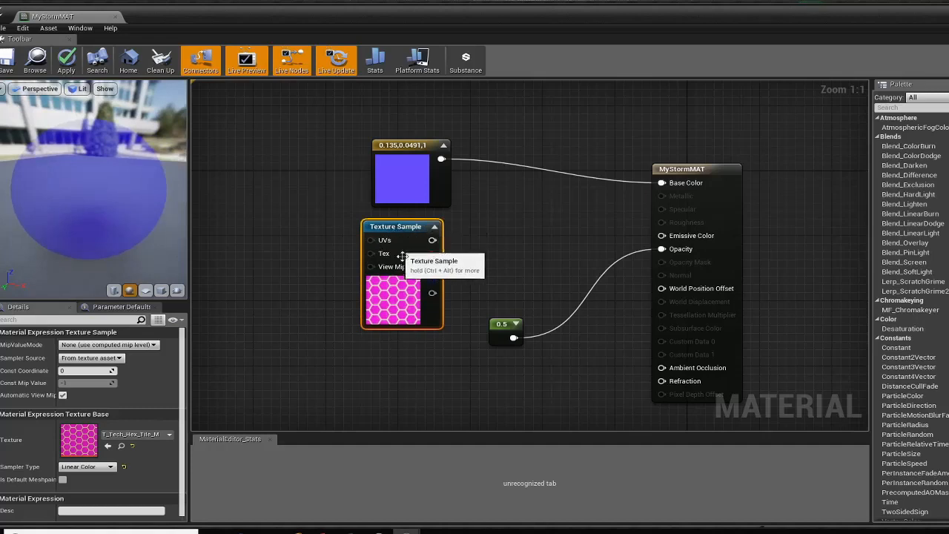
left_click_drag(433, 254, 663, 250)
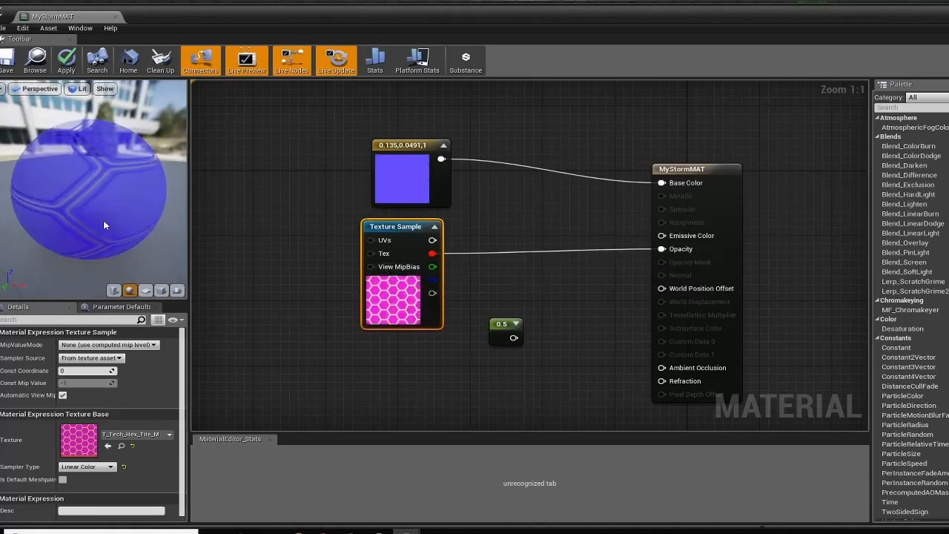
Preview the hexagon material on a plane, then save MyStormMAT and close its editor.
left_click(145, 290)
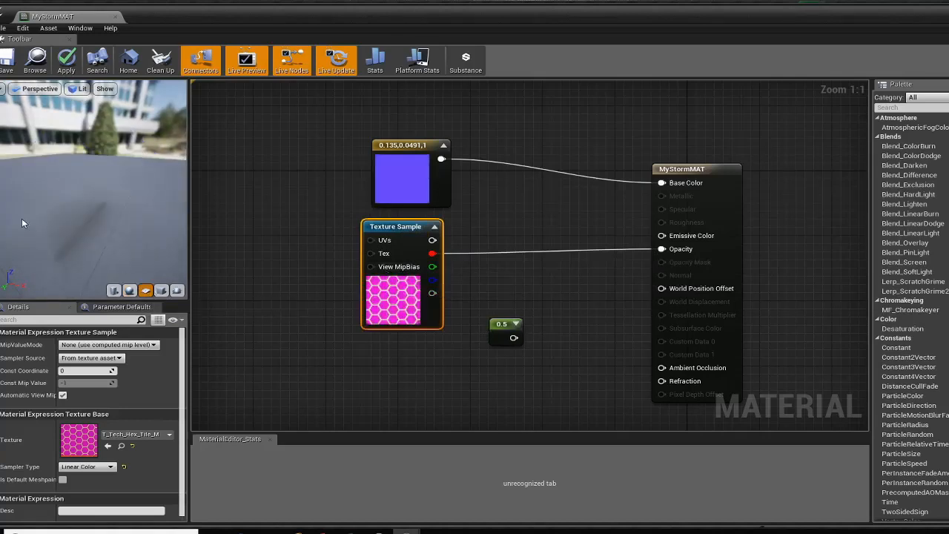
left_click_drag(21, 218, 50, 199)
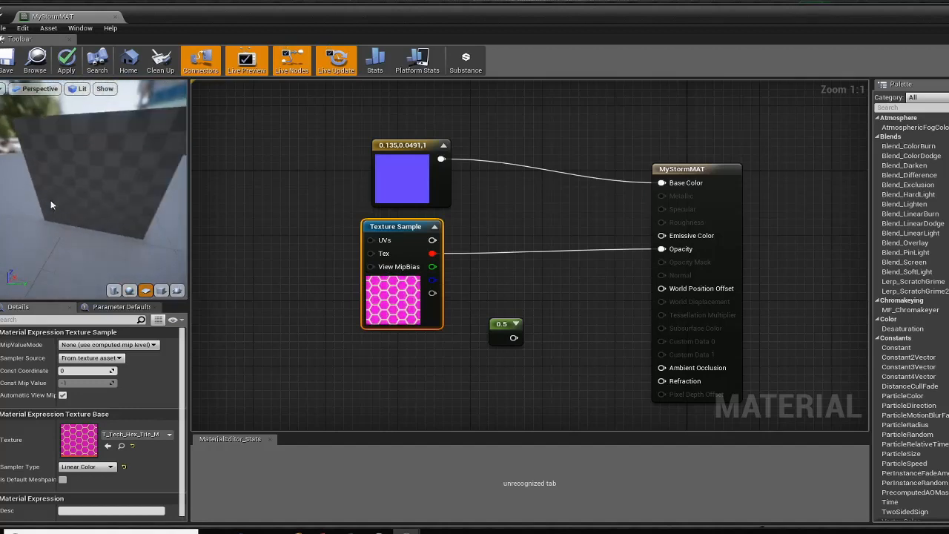
left_click_drag(117, 206, 112, 211)
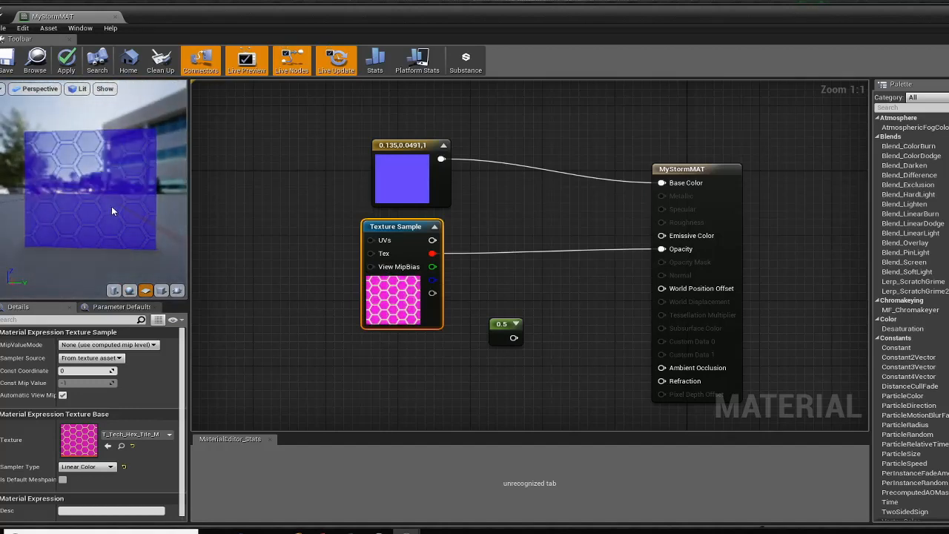
left_click(6, 59)
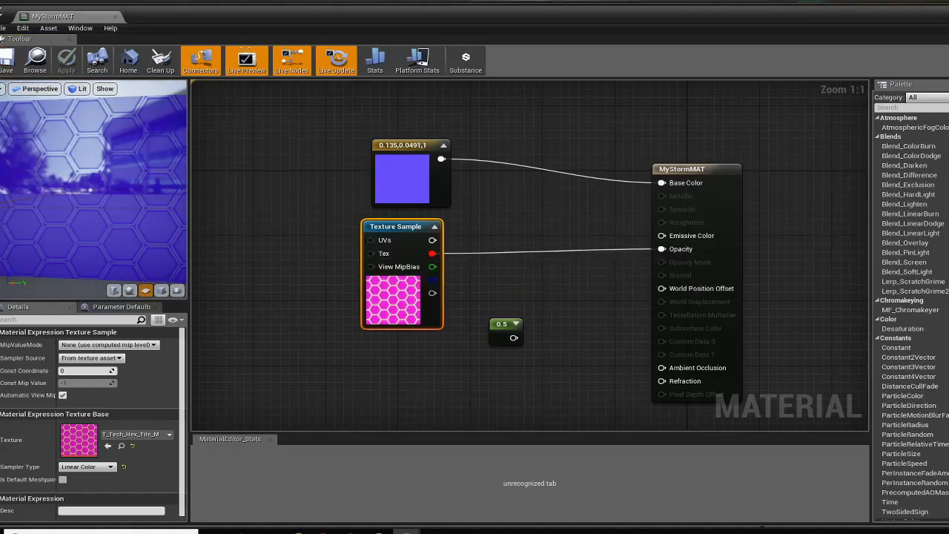
left_click(938, 8)
Play the level and run the character up to the storm wall to check its hexagon pattern, ending the session.
left_click(364, 49)
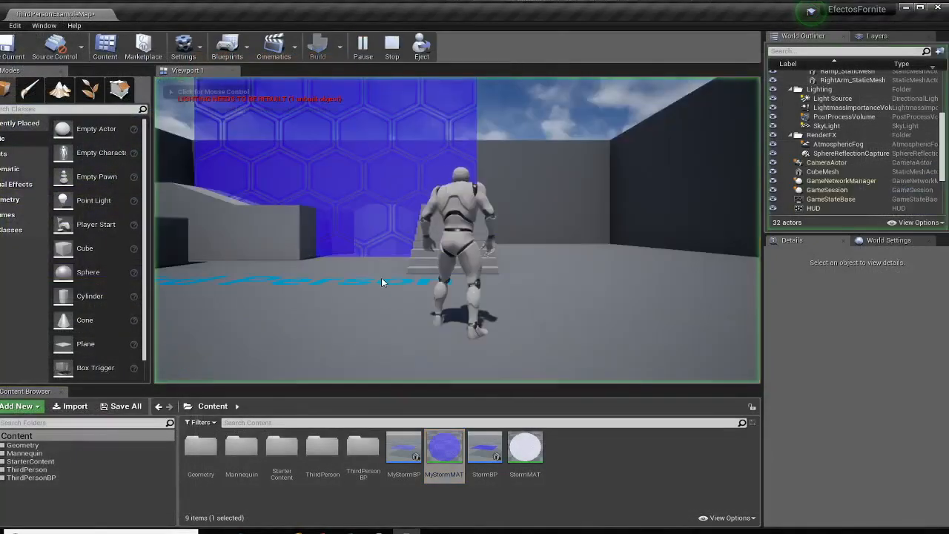
key("w")
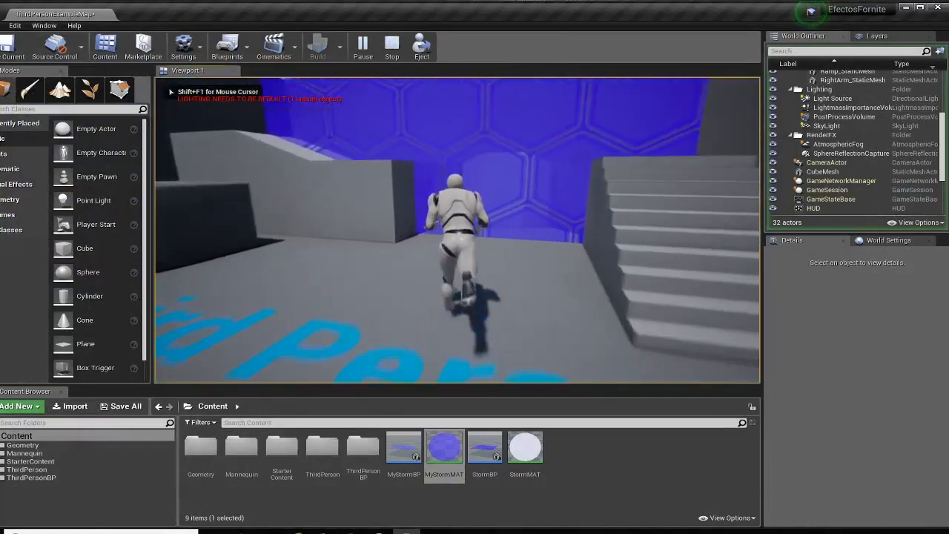
key("s")
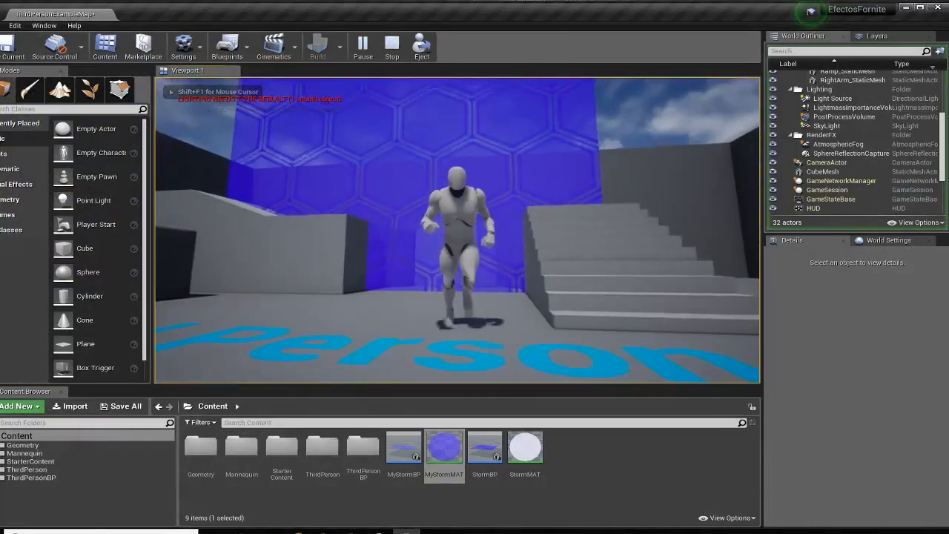
key("w")
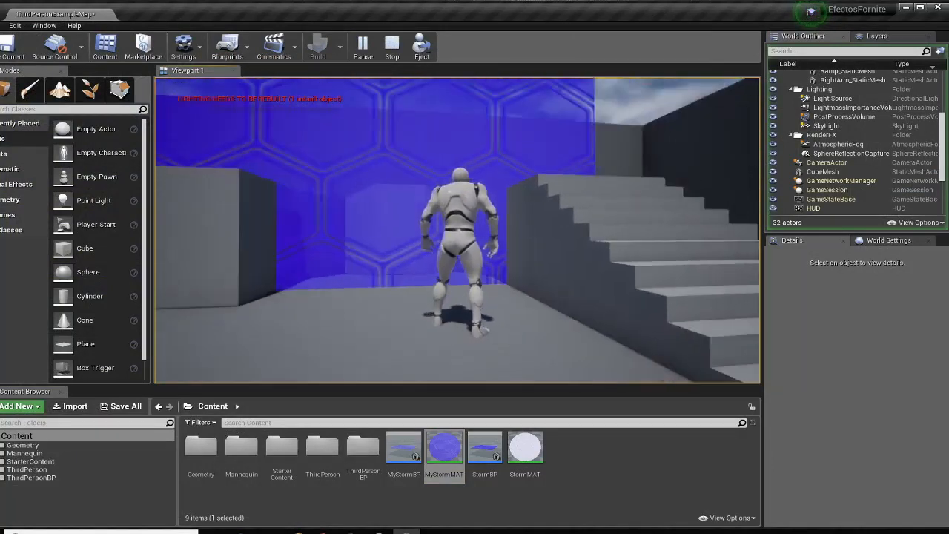
key("w")
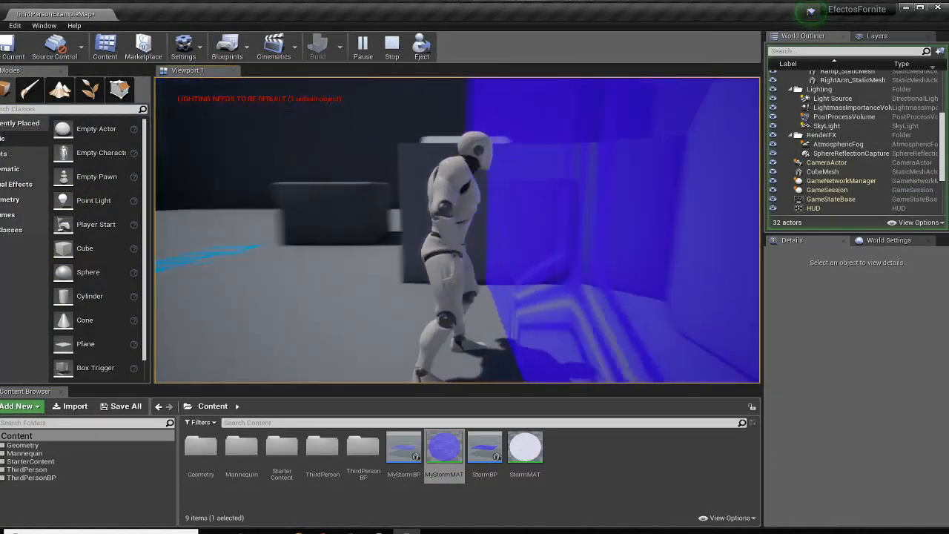
key("s")
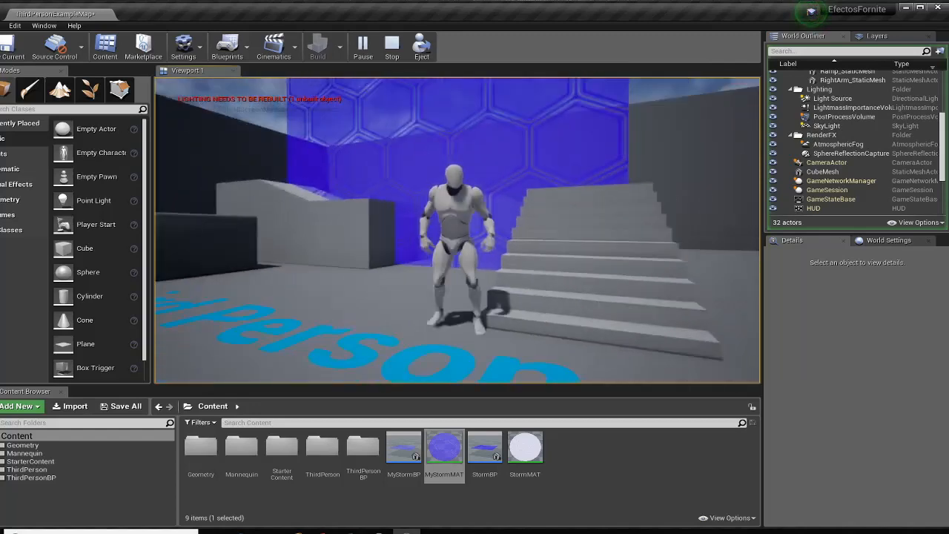
key("Escape")
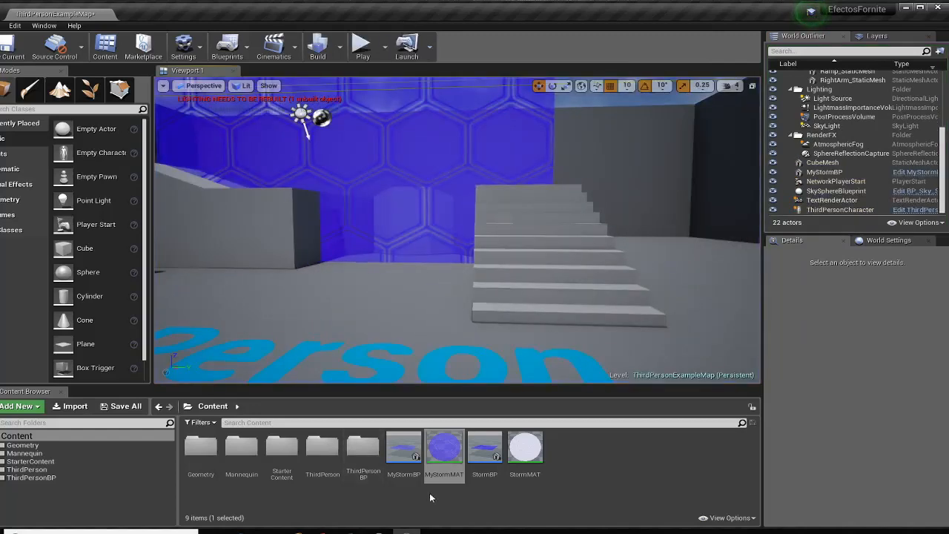
Reopen MyStormMAT, preview it on a plane and align the hexagon Texture Sample node with the colour node above it.
double_click(444, 447)
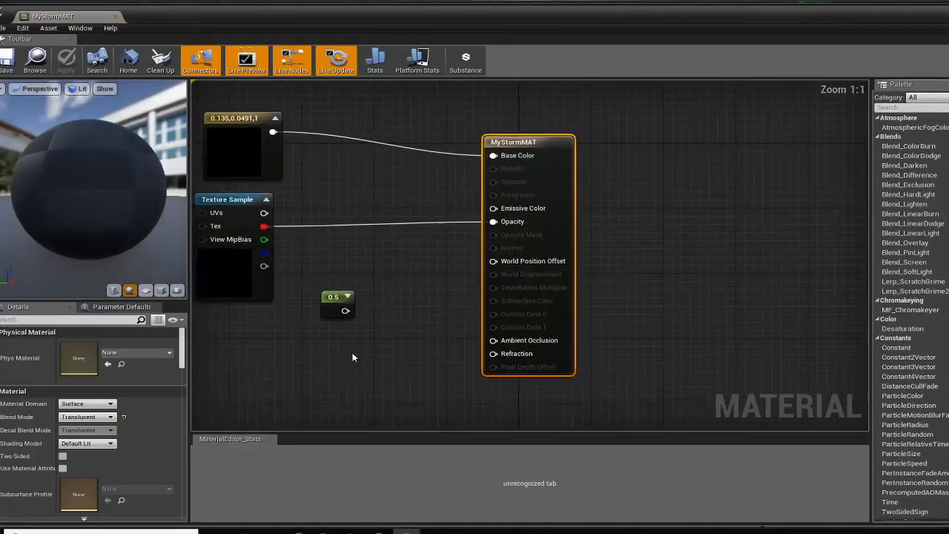
right_click_drag(353, 358, 554, 357)
left_click(440, 212)
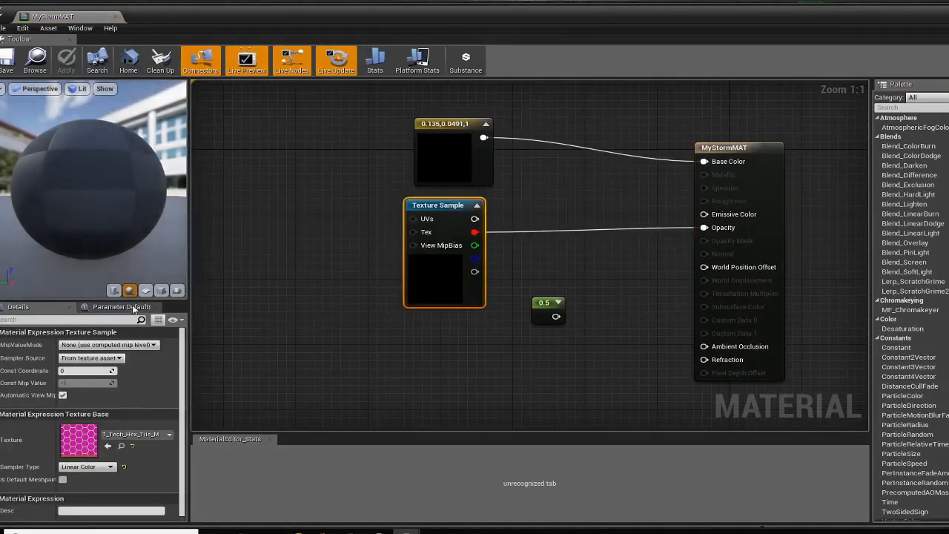
left_click(146, 290)
left_click_drag(54, 215, 141, 210)
scroll(61, 205, "up", 6)
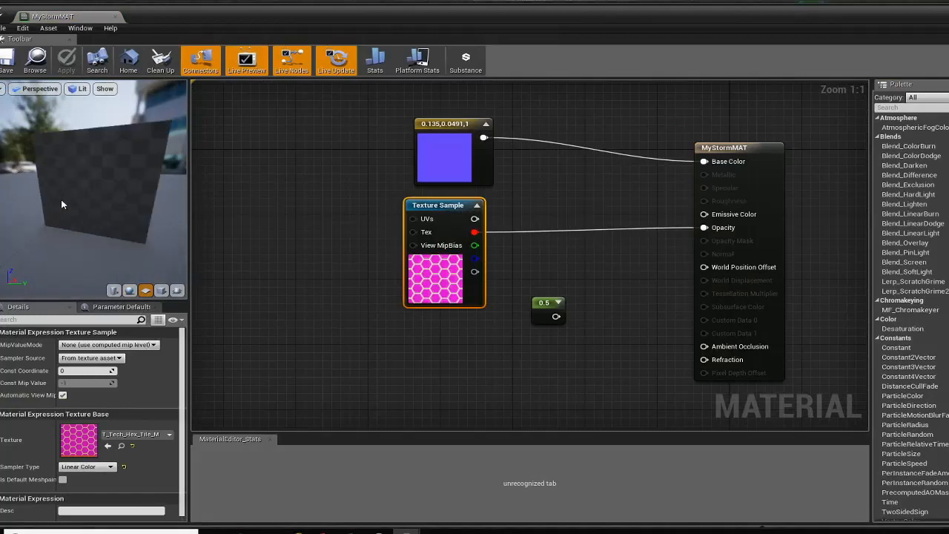
scroll(62, 205, "down", 3)
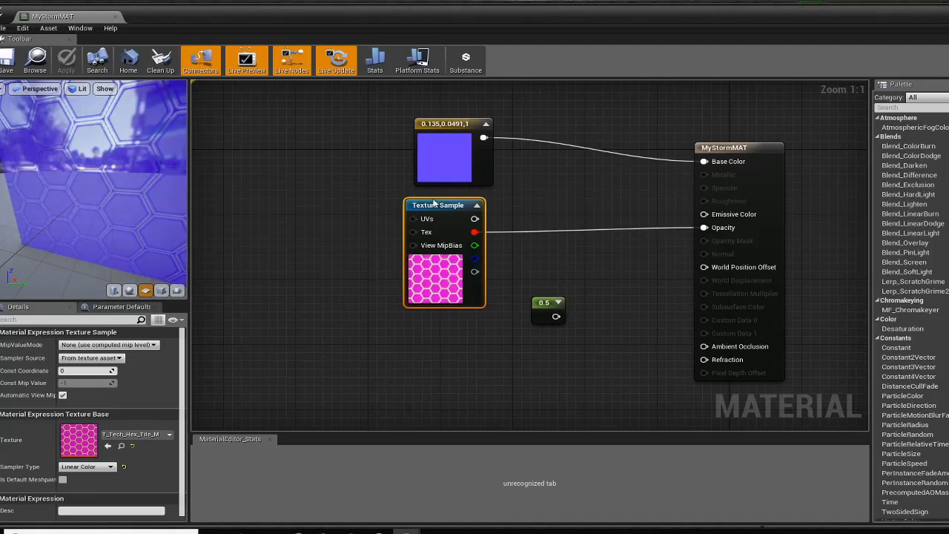
left_click_drag(420, 210, 429, 210)
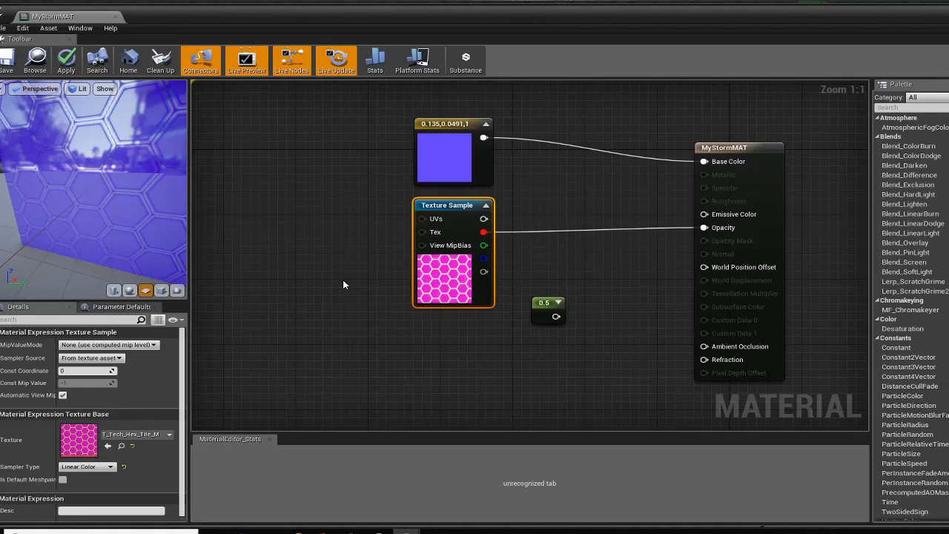
Add a second Texture Sample node beside the hexagon one and assign it the T_MacroVariation texture.
right_click(252, 262)
type("texturesam")
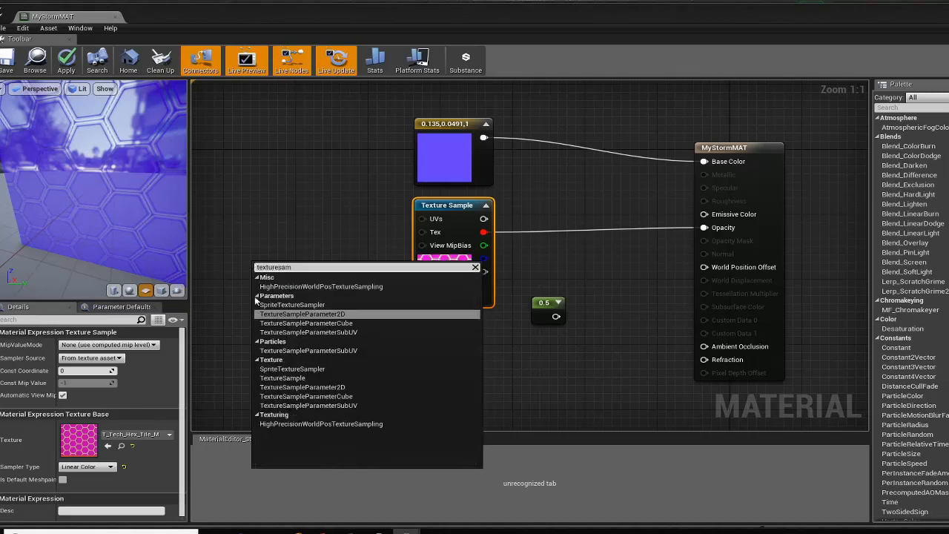
left_click(275, 379)
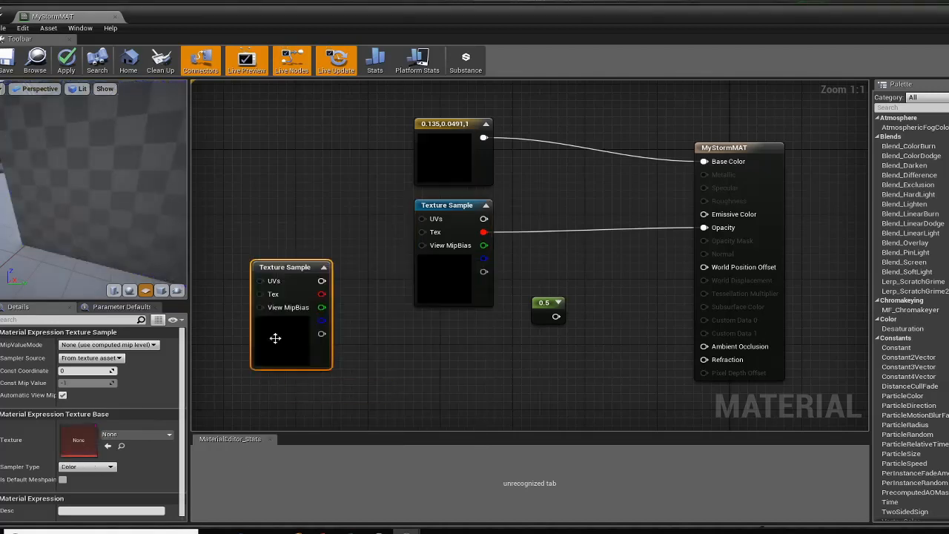
left_click(137, 435)
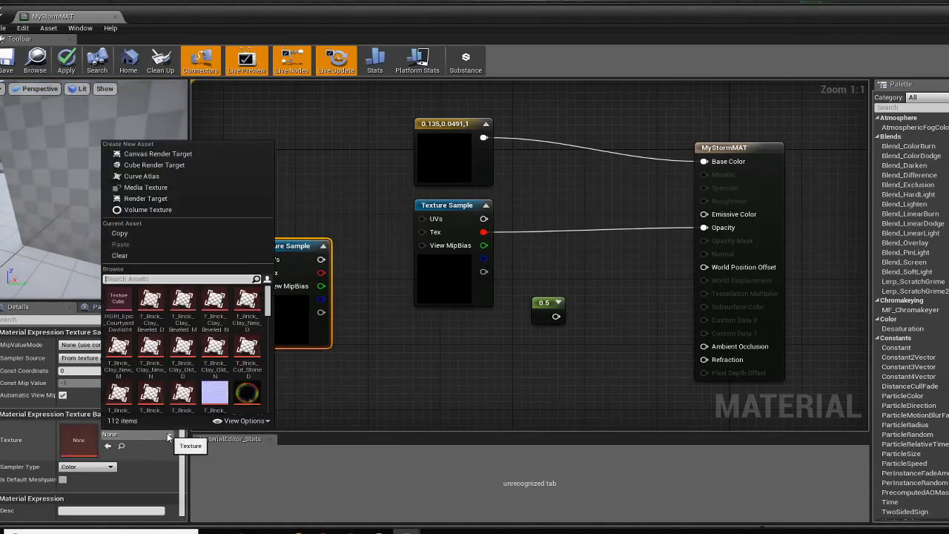
type("ma")
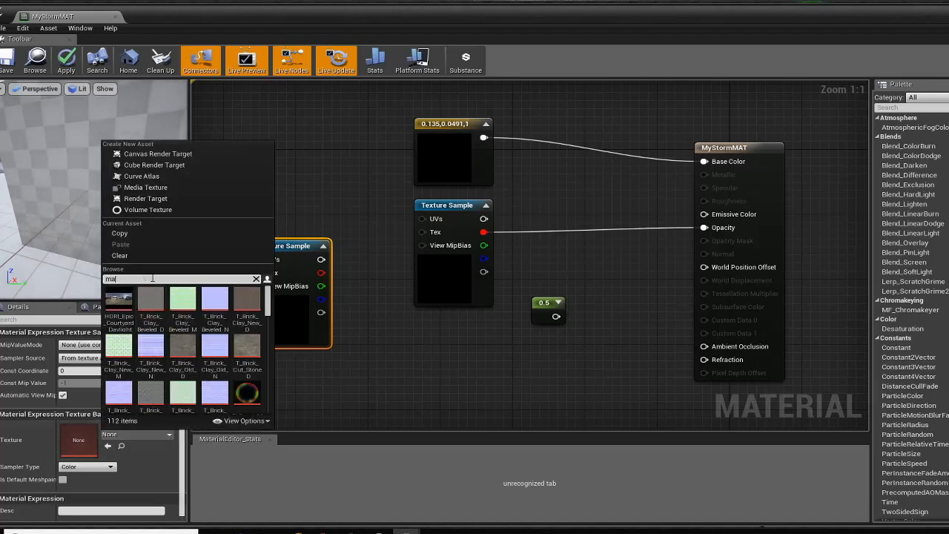
type("cro")
left_click(131, 301)
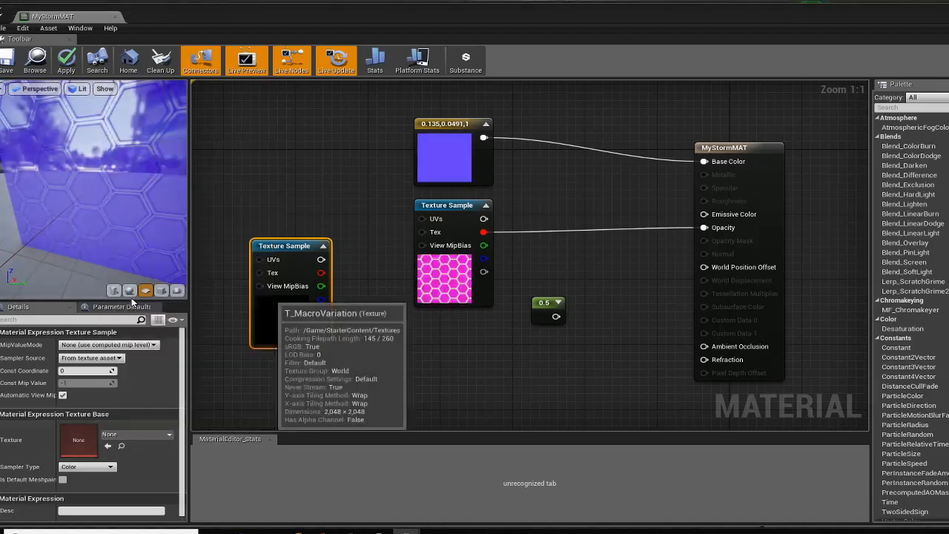
Move the T_MacroVariation sample node lower in the graph, leaving free space above it and before the hexagon sample.
left_click_drag(278, 255, 297, 258)
right_click_drag(247, 308, 301, 322)
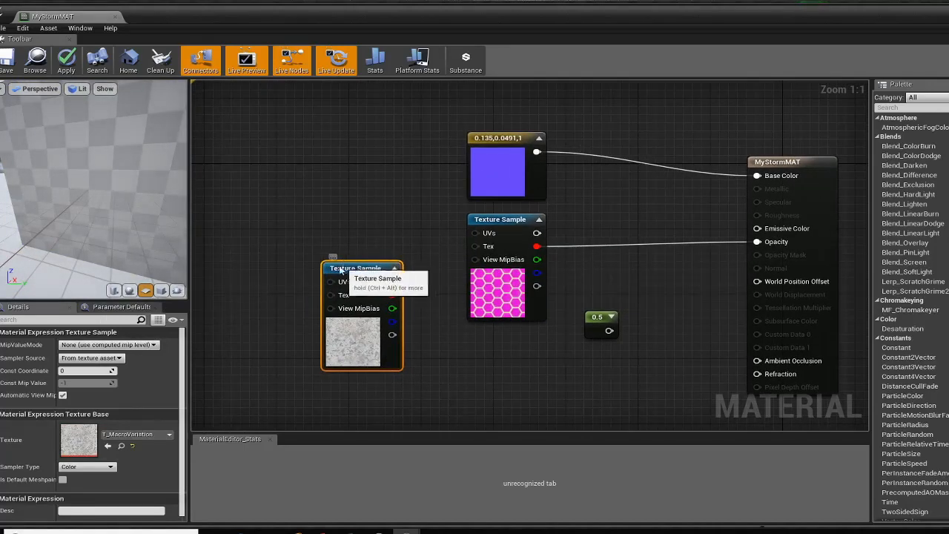
left_click_drag(340, 270, 325, 269)
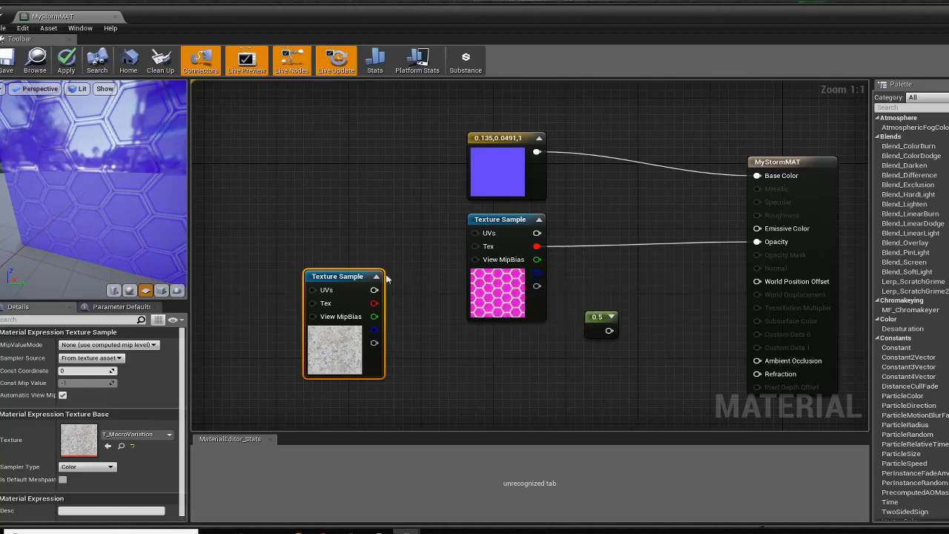
left_click_drag(353, 278, 328, 292)
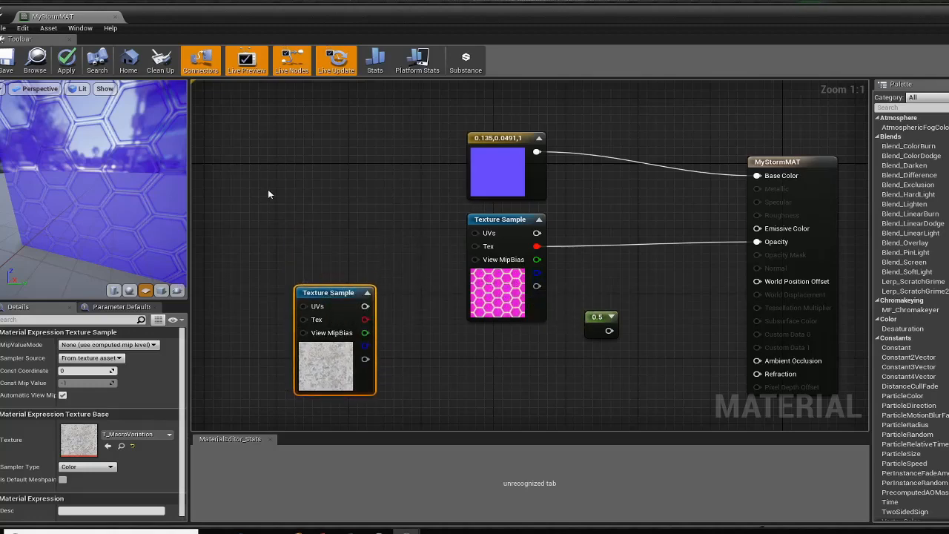
Add a TextureCoordinate node and place it directly above the T_MacroVariation sample node.
right_click(268, 192)
type("textureco")
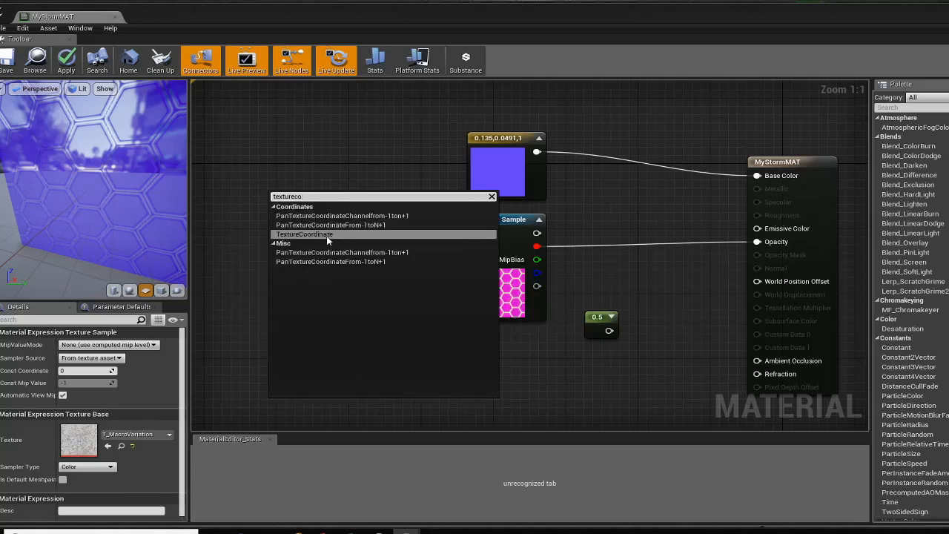
left_click(327, 234)
left_click_drag(302, 194, 336, 219)
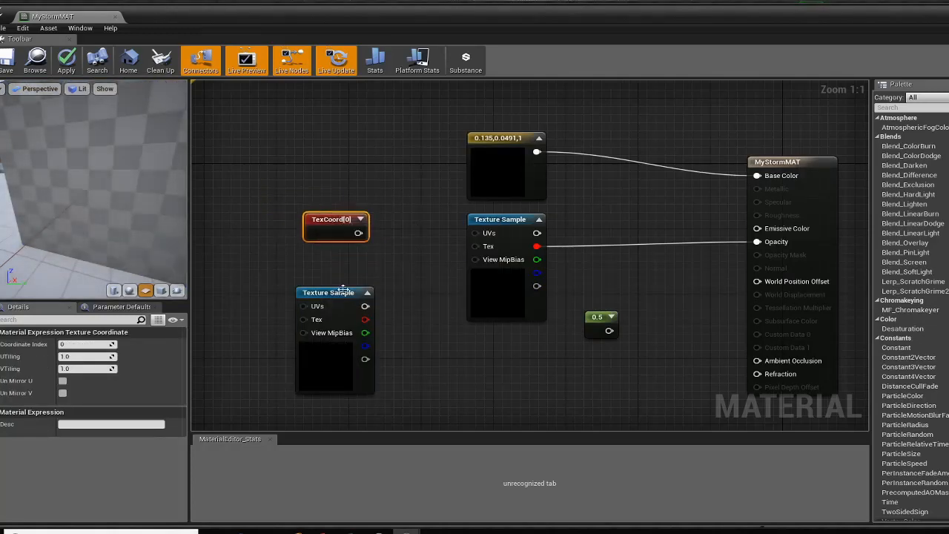
Move the TextureCoordinate and T_MacroVariation sample nodes farther from the hexagon sample, keeping the coordinate node above the sample.
left_click_drag(343, 289, 334, 273)
left_click_drag(360, 237, 334, 213)
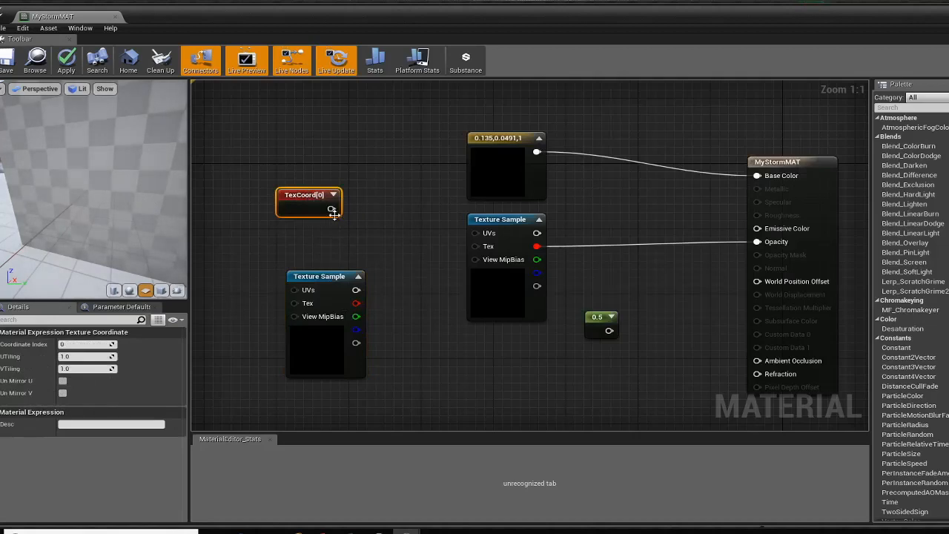
left_click_drag(327, 281, 327, 264)
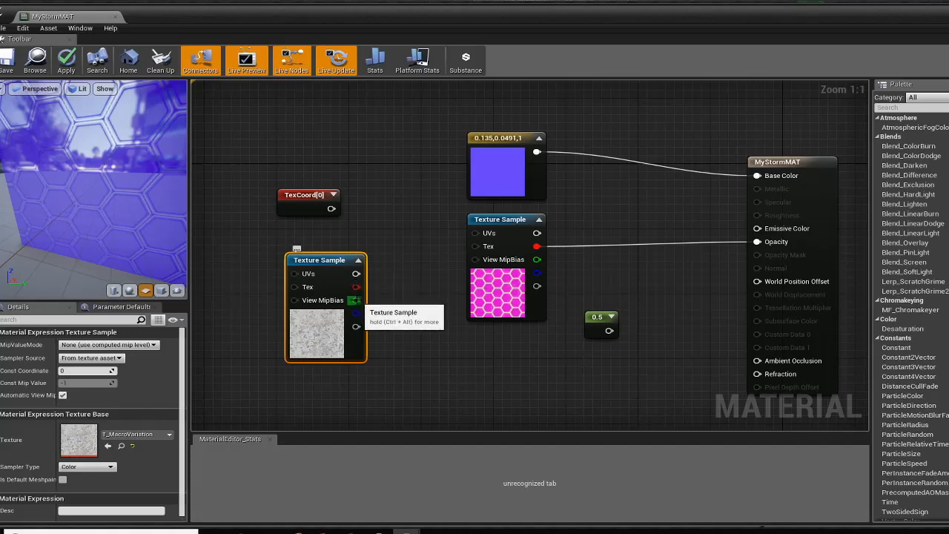
Feed the T_MacroVariation sample's red channel into a new Multiply node with Const B 0.05, and position both nodes before the hexagon sample.
left_click_drag(331, 288, 394, 297)
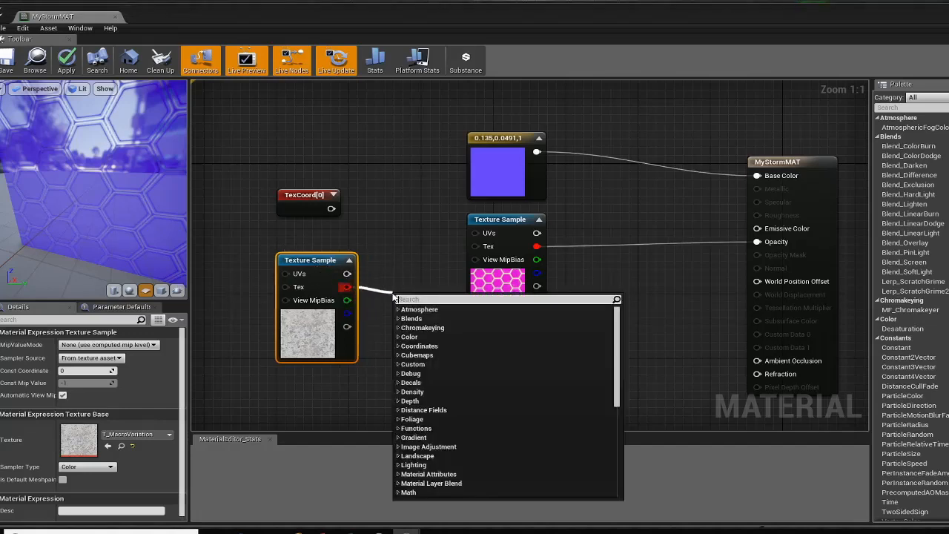
type("multiply")
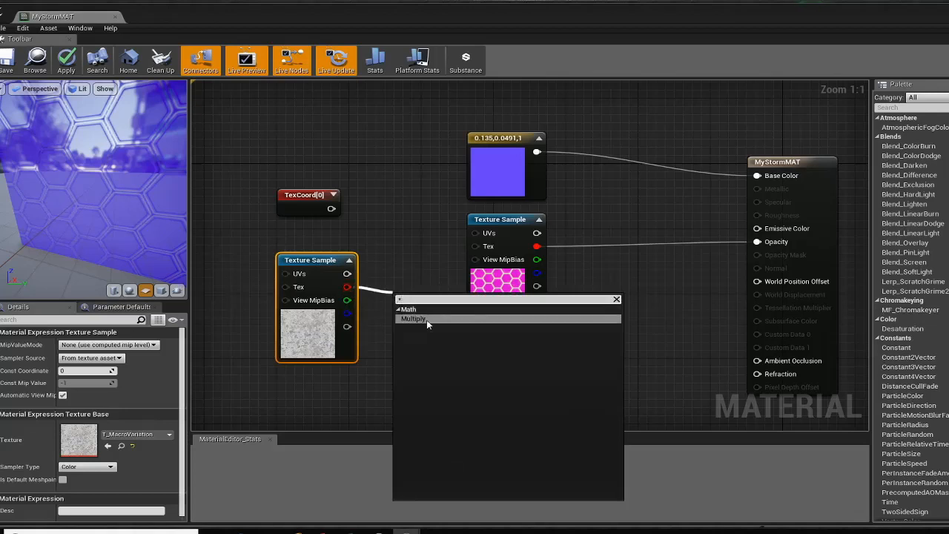
left_click(426, 319)
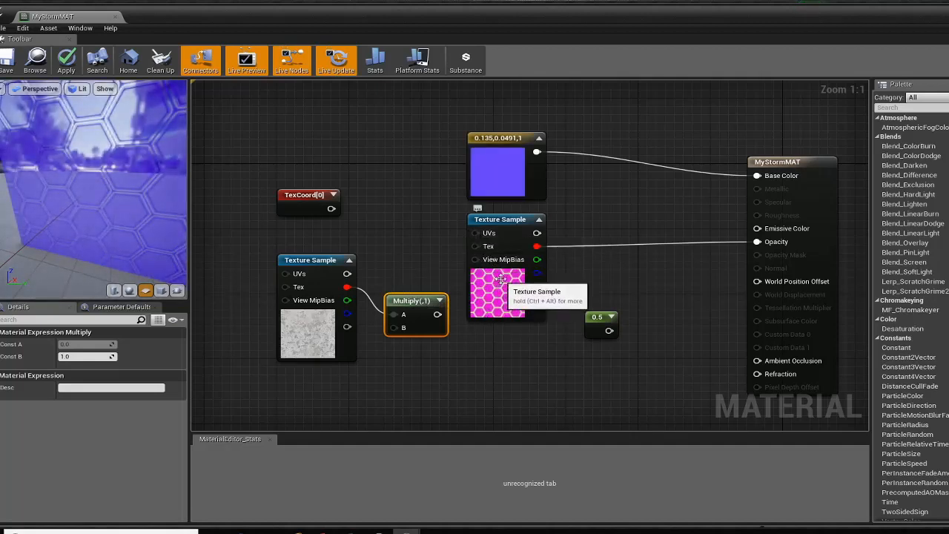
left_click_drag(407, 300, 407, 275)
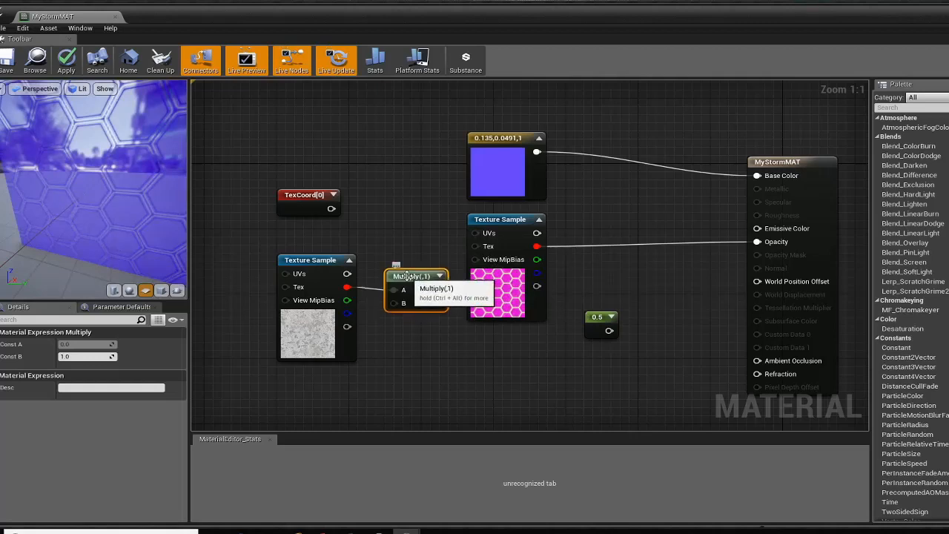
left_click(82, 356)
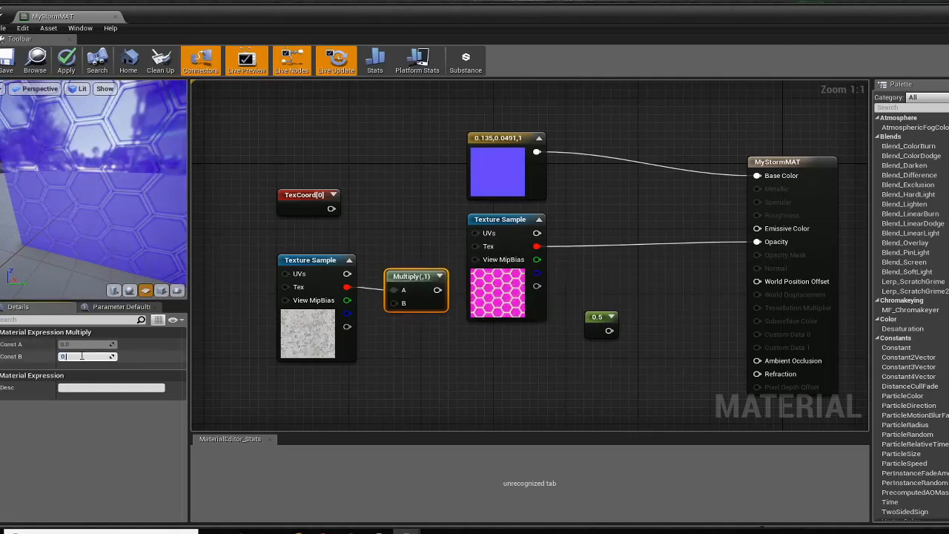
key("Return")
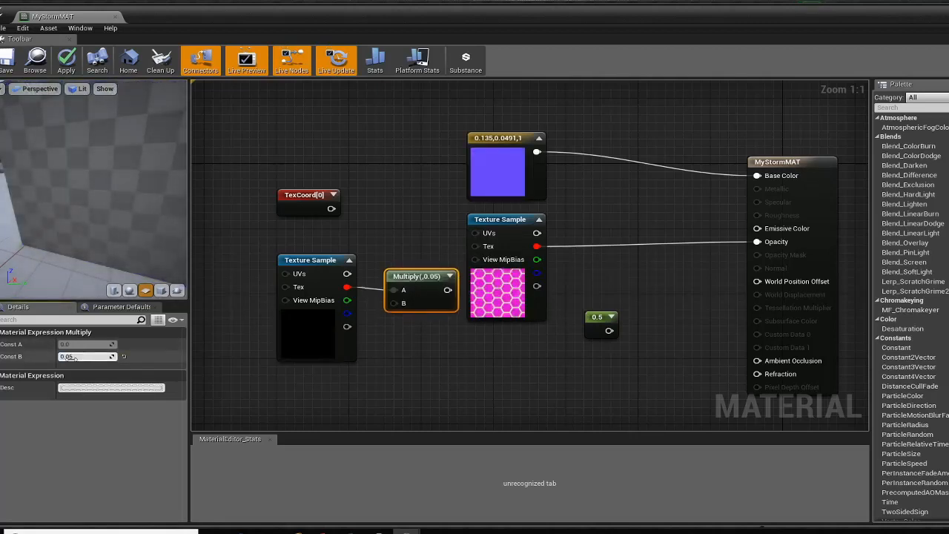
left_click_drag(295, 271, 286, 280)
left_click_drag(404, 276, 385, 284)
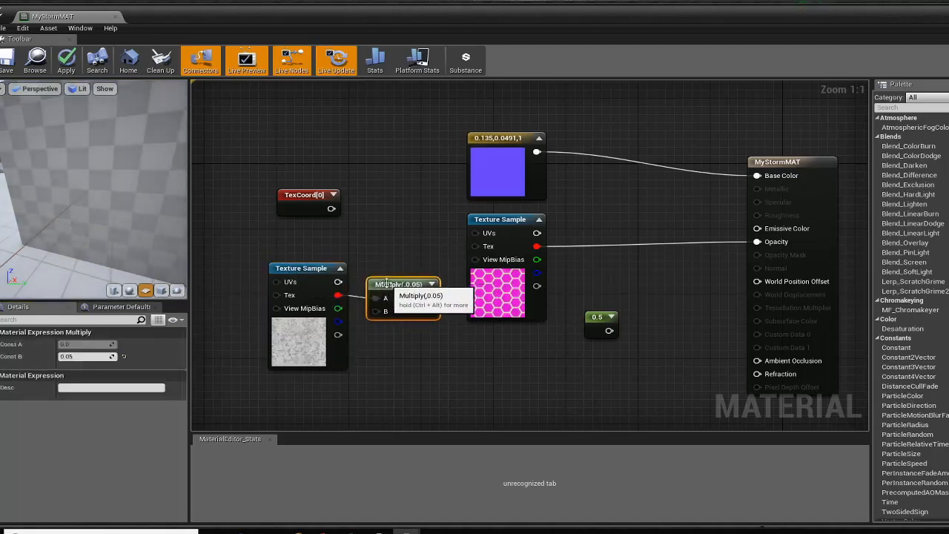
Add the TextureCoordinate and Multiply outputs together with an Add node and connect the result to the hexagon sample's UVs.
left_click_drag(331, 208, 408, 234)
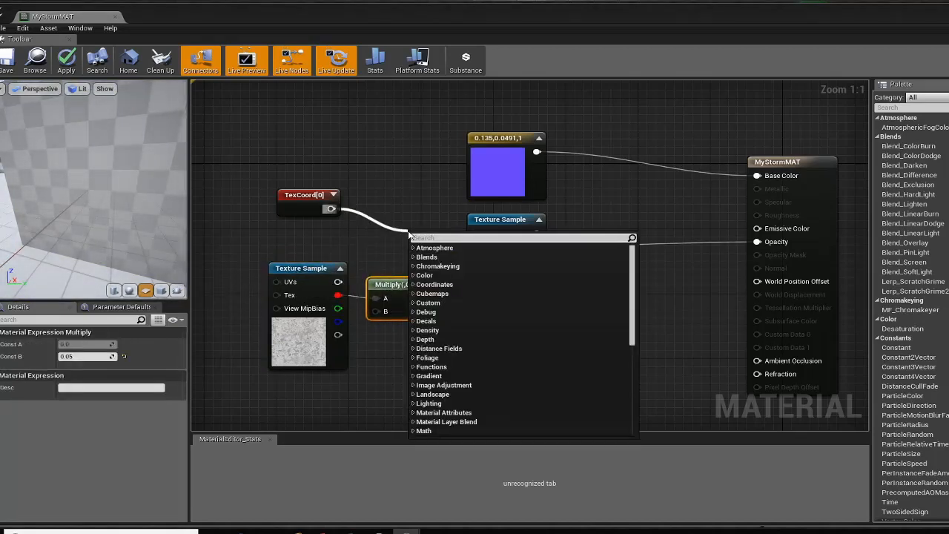
type("+")
key("Return")
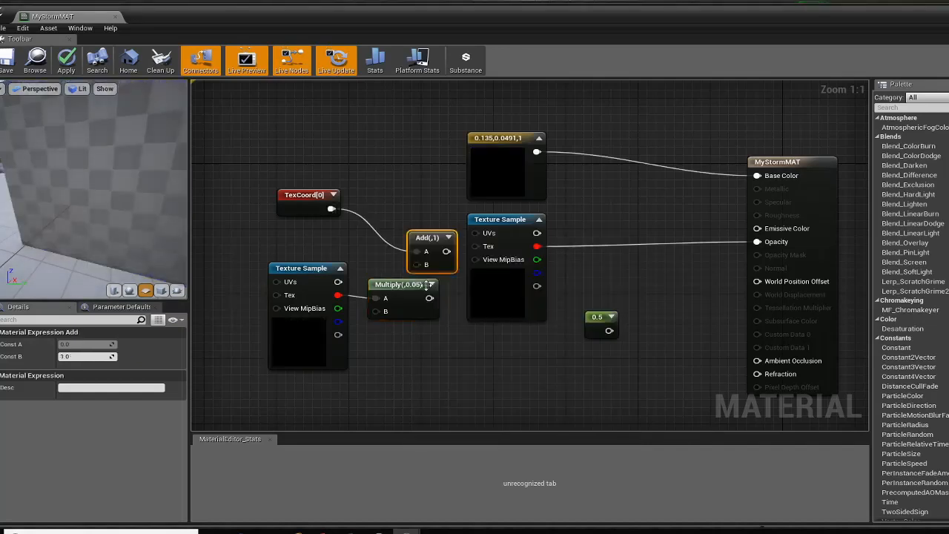
left_click_drag(428, 237, 433, 203)
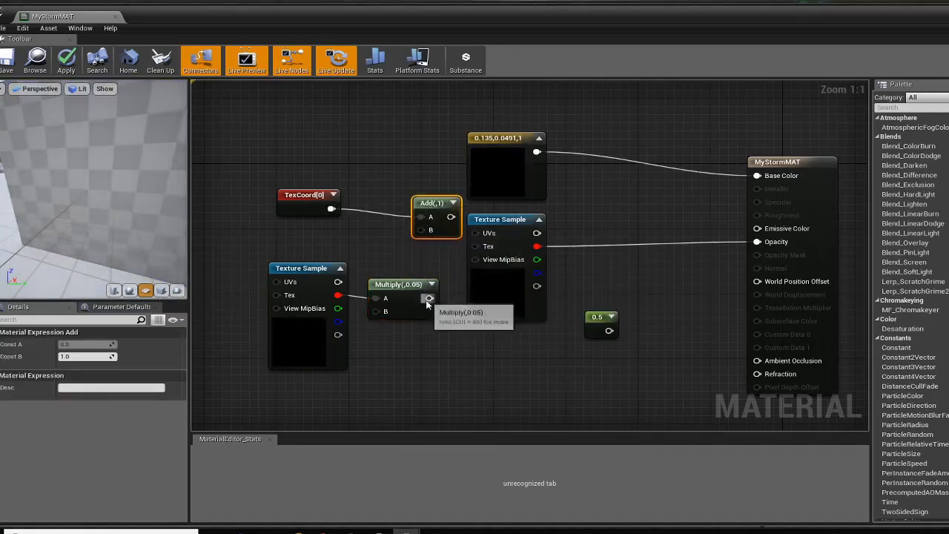
left_click_drag(430, 297, 475, 233)
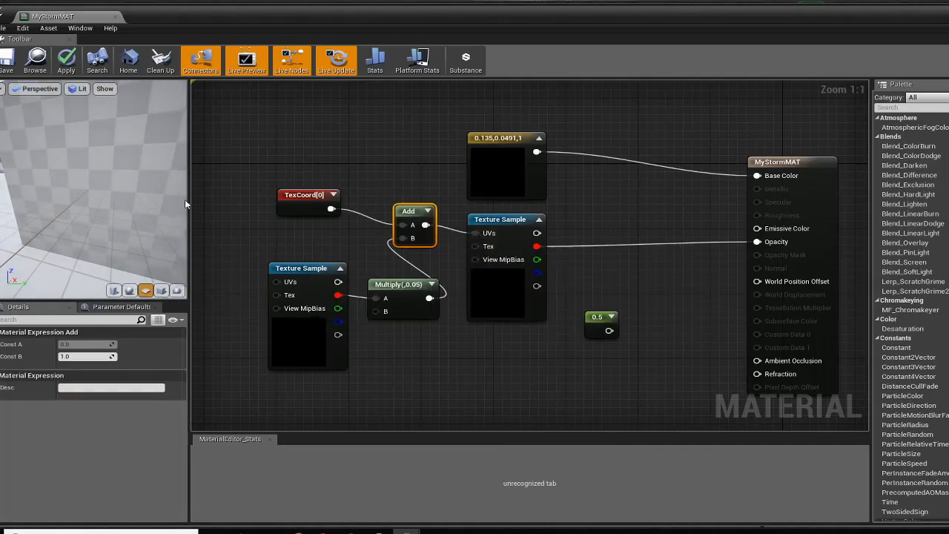
Enlarge the material preview to inspect the distorted hexagons, save MyStormMAT and view the storm wall in the level.
left_click_drag(186, 204, 256, 204)
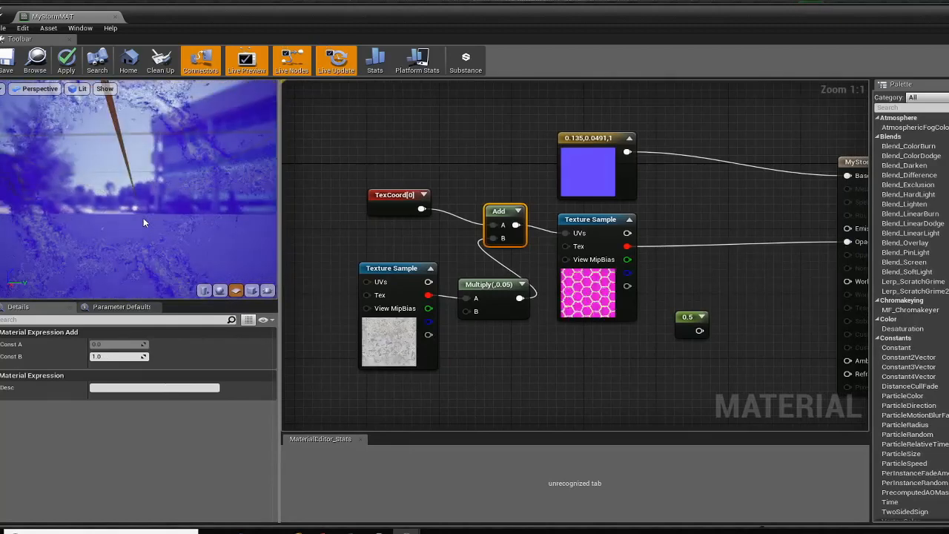
mouse_move(145, 223)
left_mouse_down()
mouse_move(185, 226)
mouse_move(155, 234)
mouse_move(175, 231)
mouse_move(140, 224)
left_mouse_up()
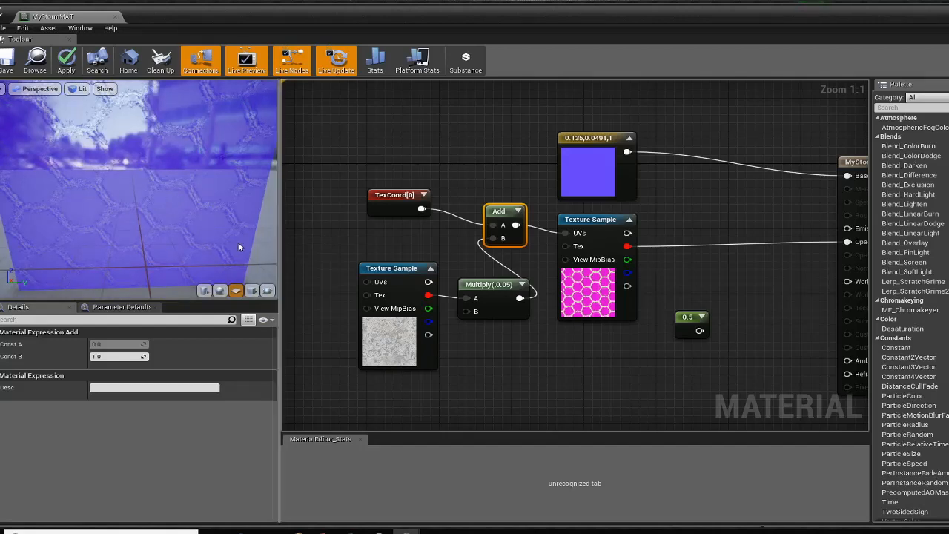
left_click(7, 61)
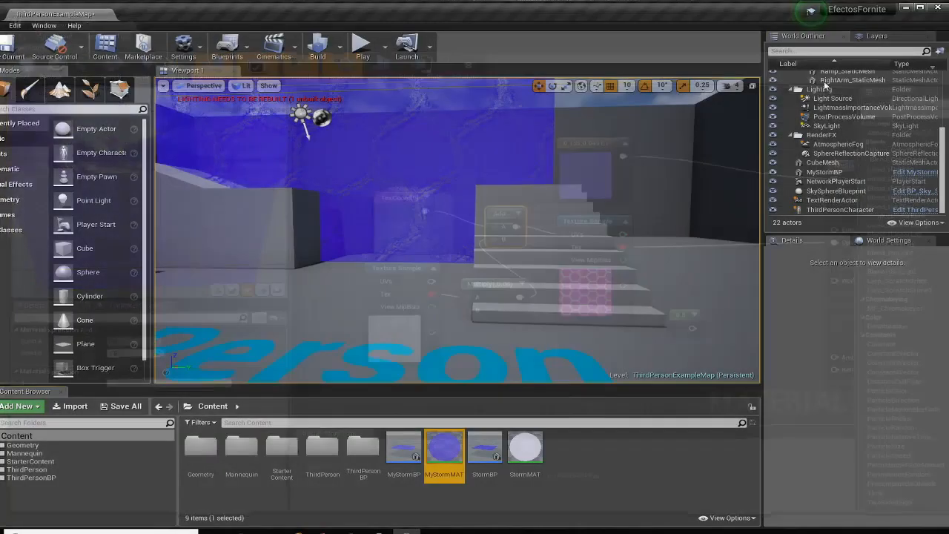
right_click_drag(456, 230, 530, 237)
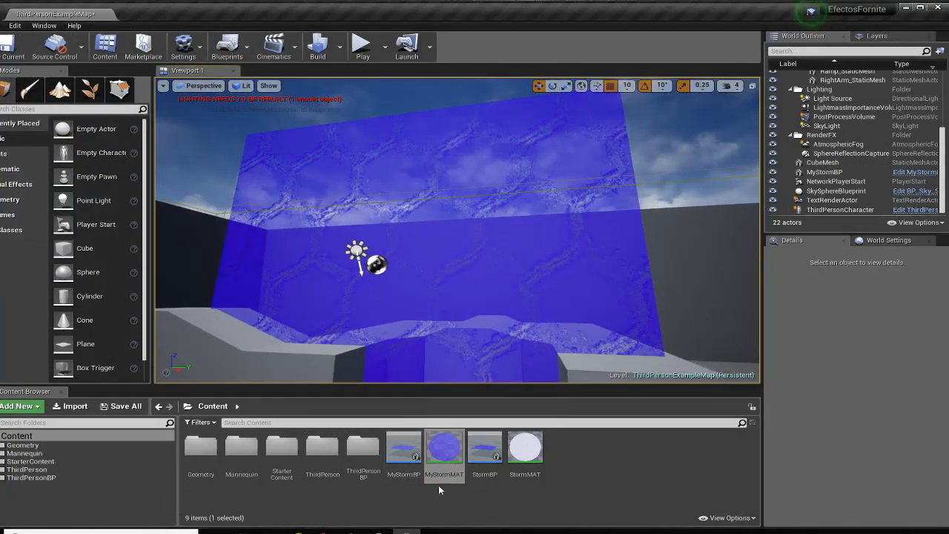
Reopen MyStormMAT and spread the TextureCoordinate and T_MacroVariation sample nodes farther apart vertically.
double_click(444, 454)
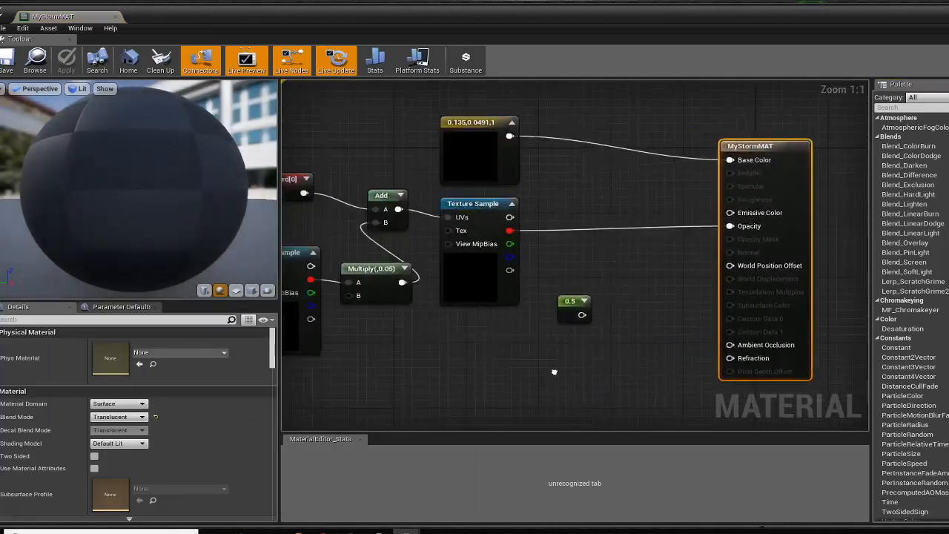
right_click_drag(554, 372, 752, 413)
left_click_drag(482, 297, 465, 273)
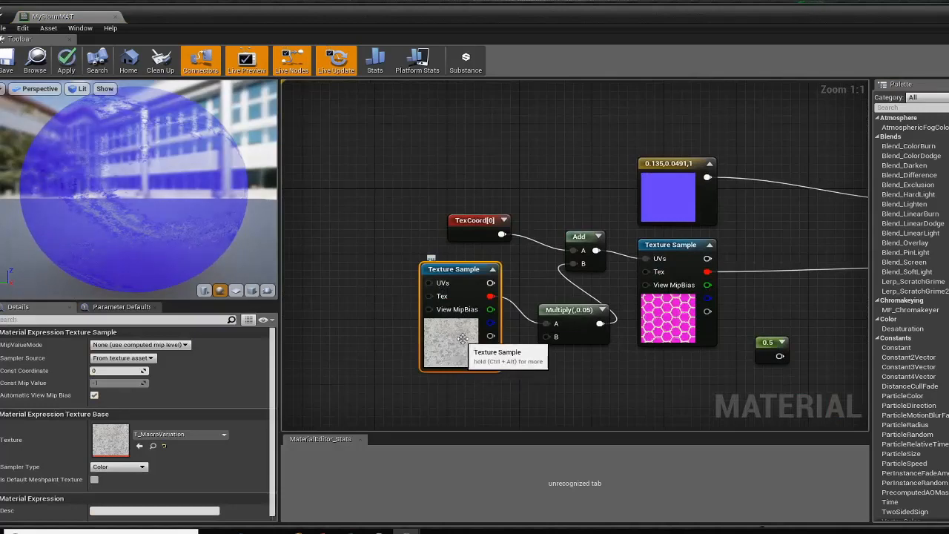
left_click_drag(483, 220, 457, 172)
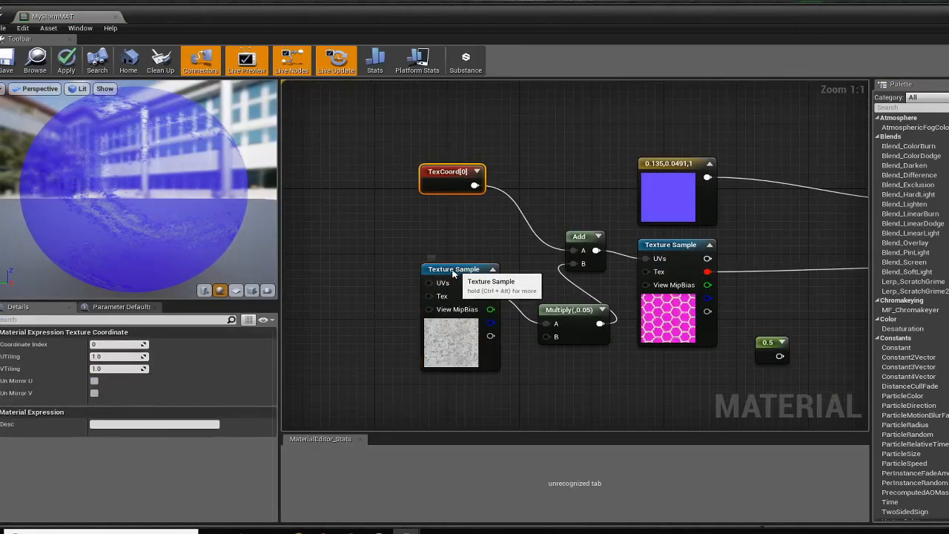
left_click_drag(455, 270, 446, 286)
left_click(447, 178)
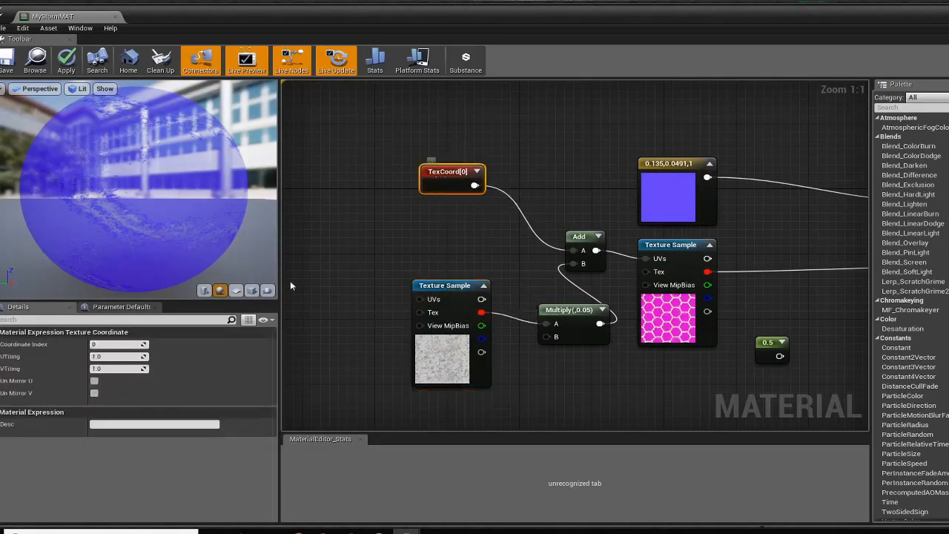
Set the TextureCoordinate node's UTiling and VTiling to 1.5.
left_click(106, 356)
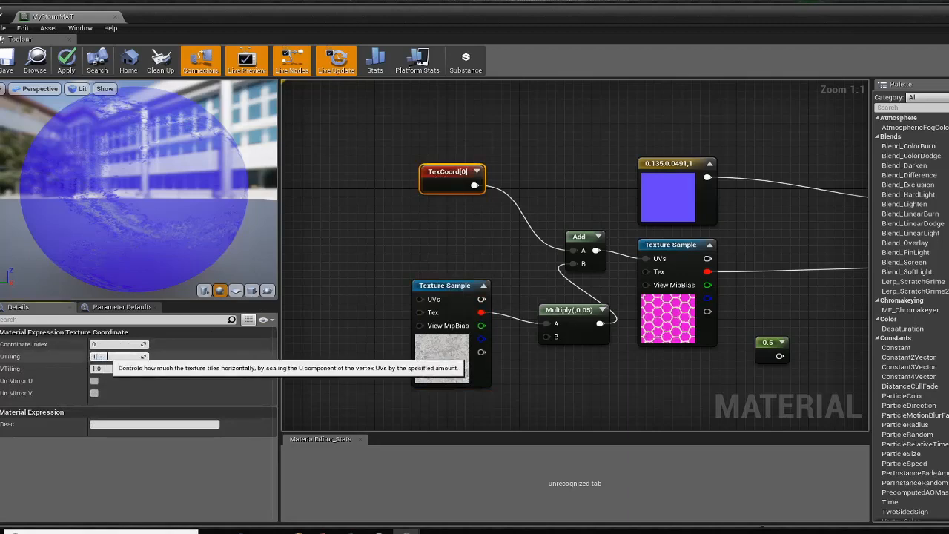
type("1.5")
key("Tab")
type("1.5")
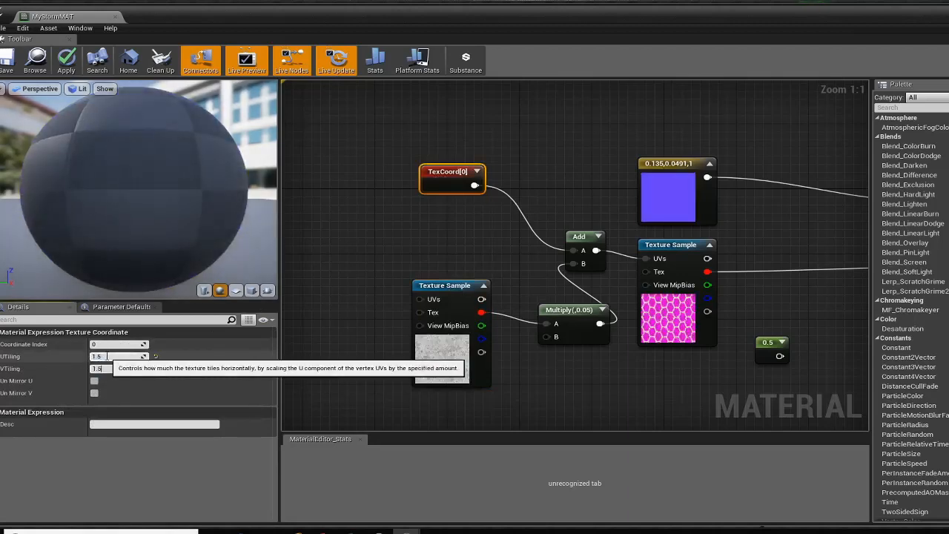
key("Return")
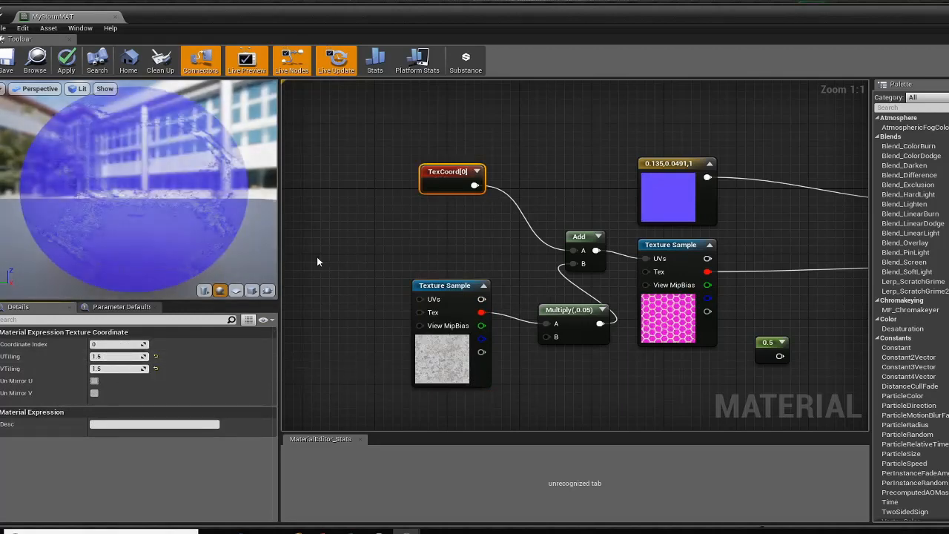
Move the material editor aside, save MyStormMAT to check the hexagon size on the level's wall, and bring the editor back.
left_click_drag(183, 11, 771, 196)
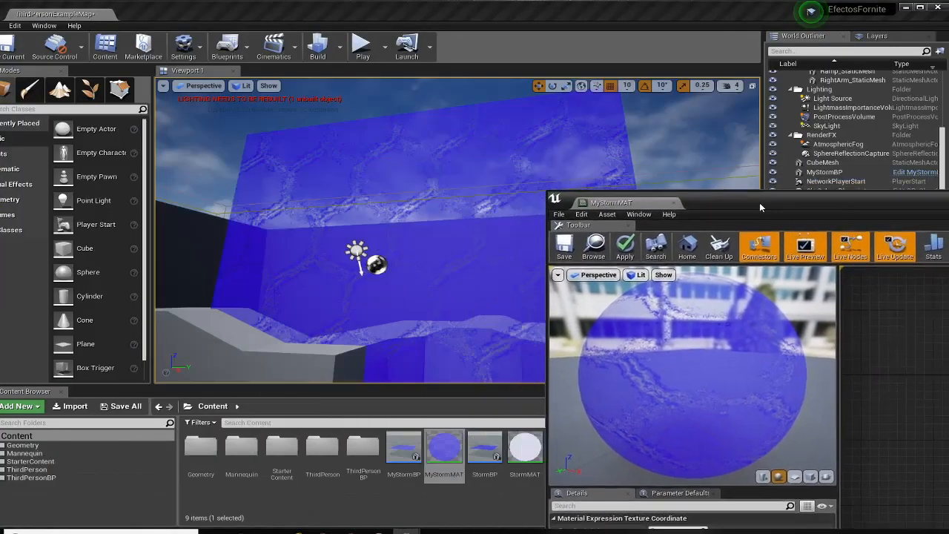
left_click(568, 247)
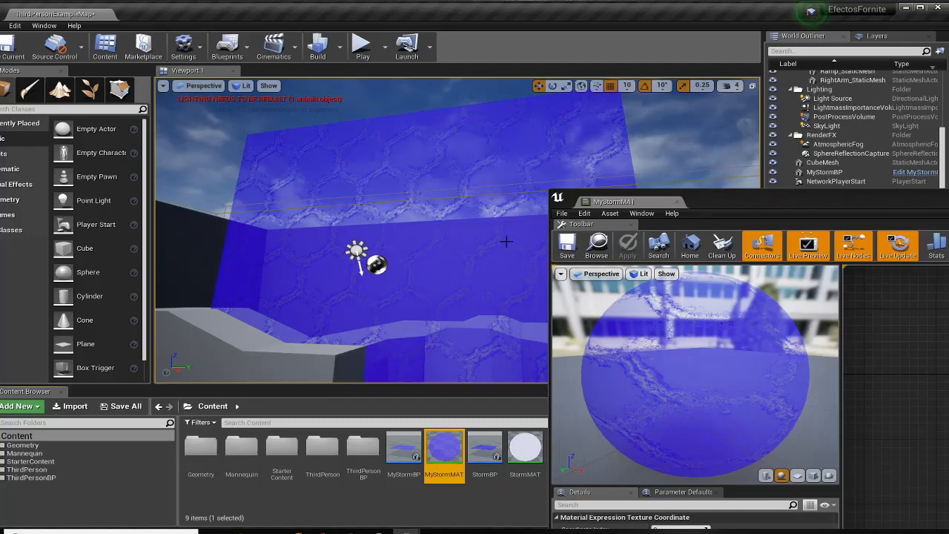
left_click_drag(838, 207, 334, 46)
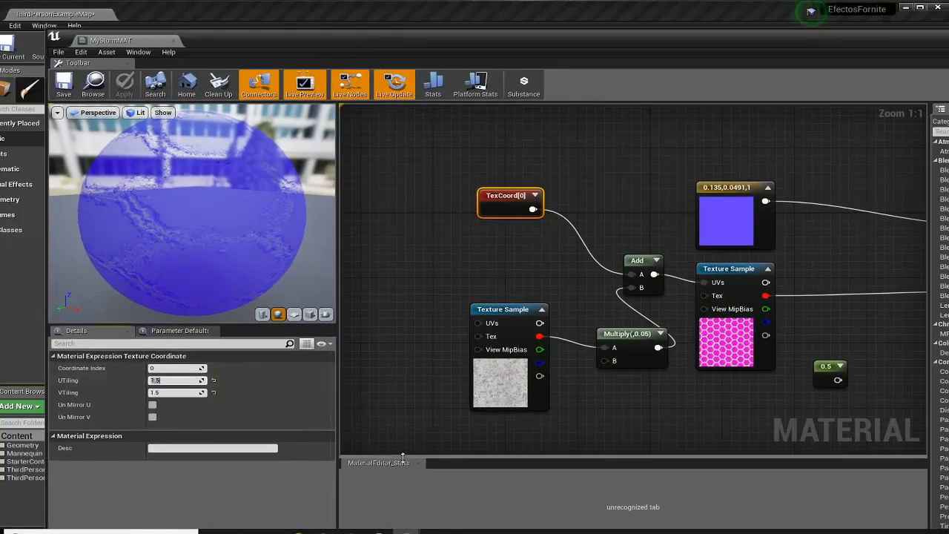
Set the TextureCoordinate node's UTiling and VTiling to 2.0 and nudge the node slightly.
key("Tab")
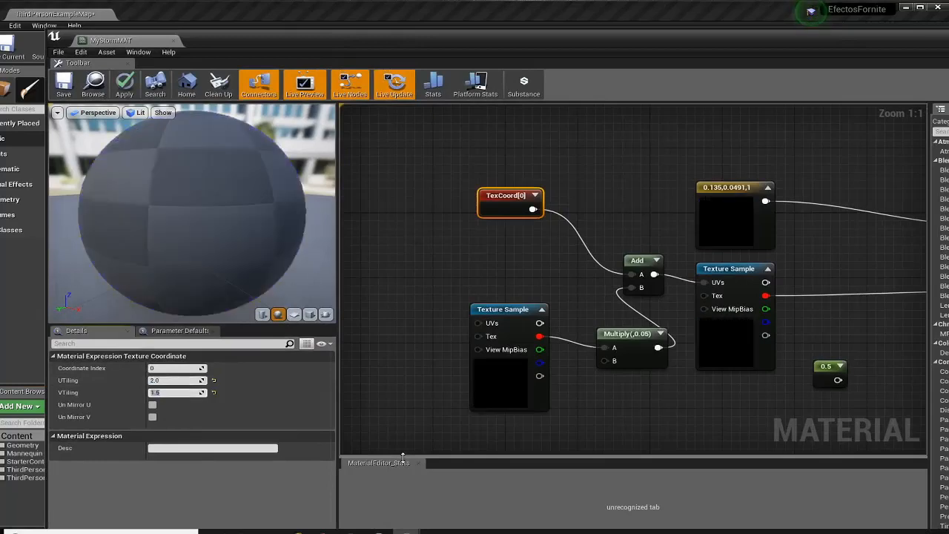
type("2")
key("Tab")
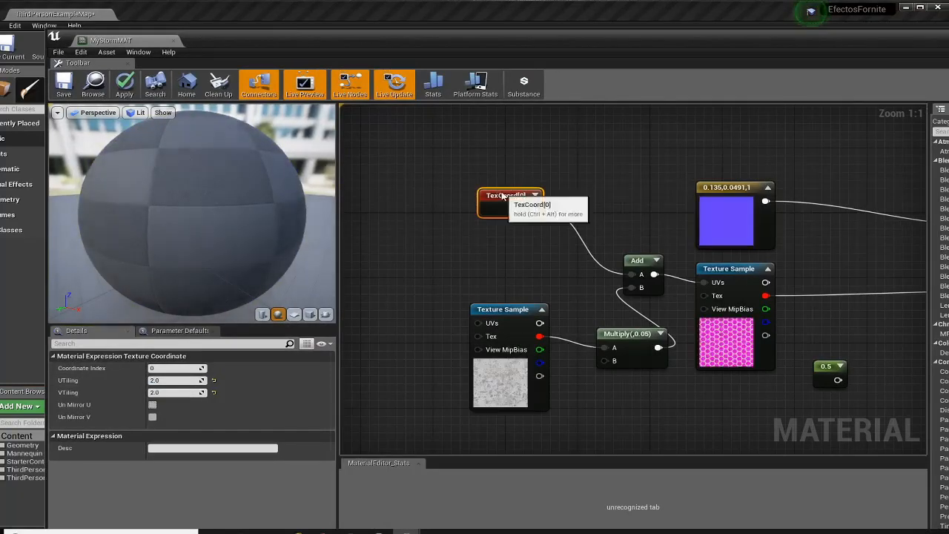
left_click_drag(498, 193, 489, 191)
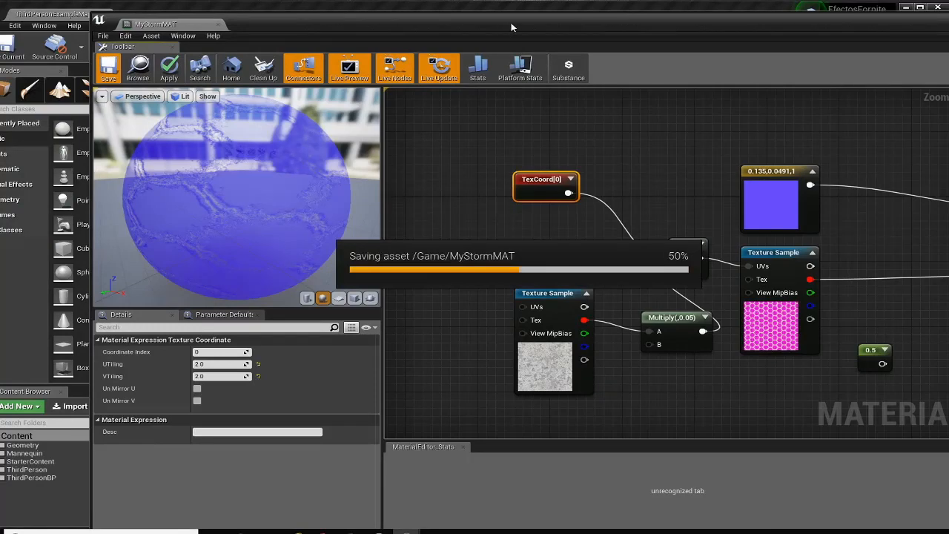
Save MyStormMAT, move its editor away to view the storm wall up close, and bring the resized editor back.
left_click_drag(511, 27, 512, 374)
right_click_drag(506, 230, 496, 245)
key("w")
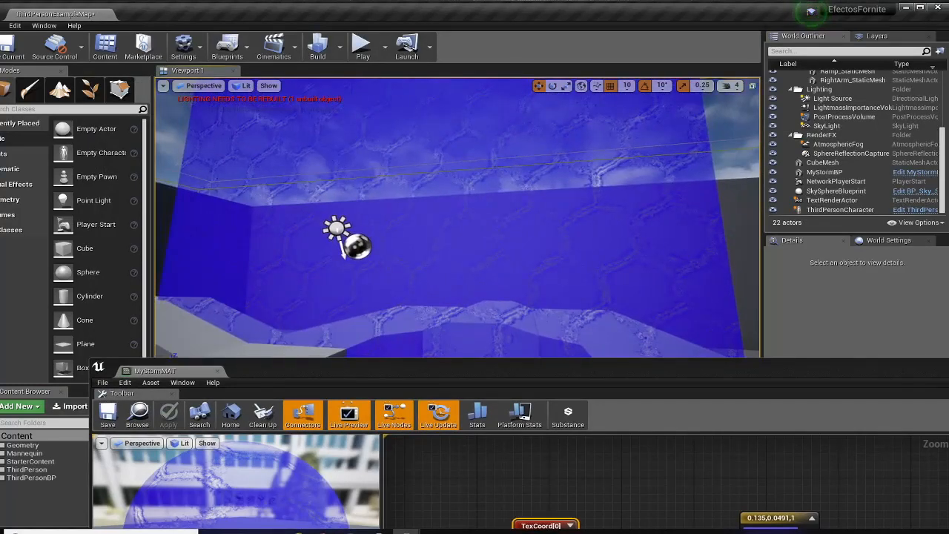
left_click_drag(597, 361, 490, 15)
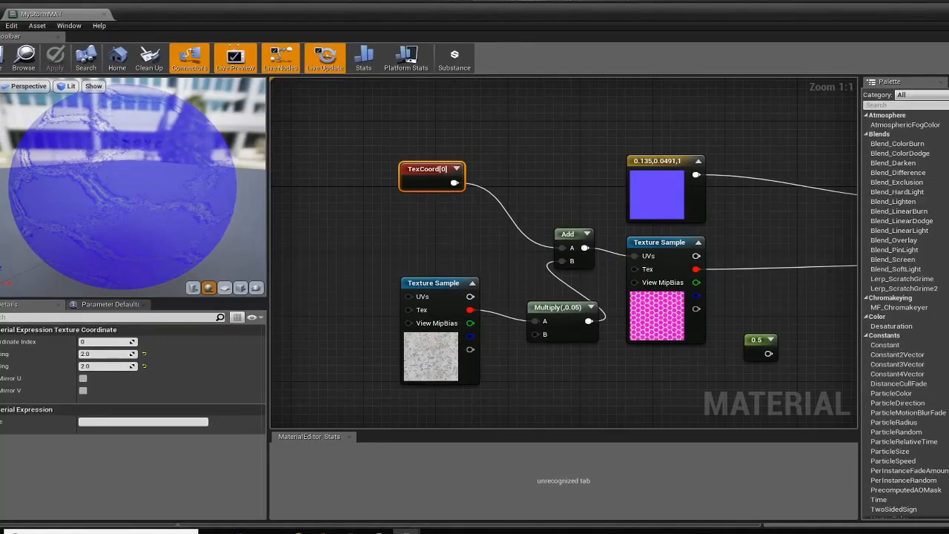
mouse_move(948, 185)
left_mouse_down()
mouse_move(896, 185)
mouse_move(946, 185)
left_mouse_up()
Move the T_MacroVariation sample node up closer to the TextureCoordinate node.
right_click_drag(378, 228, 351, 194)
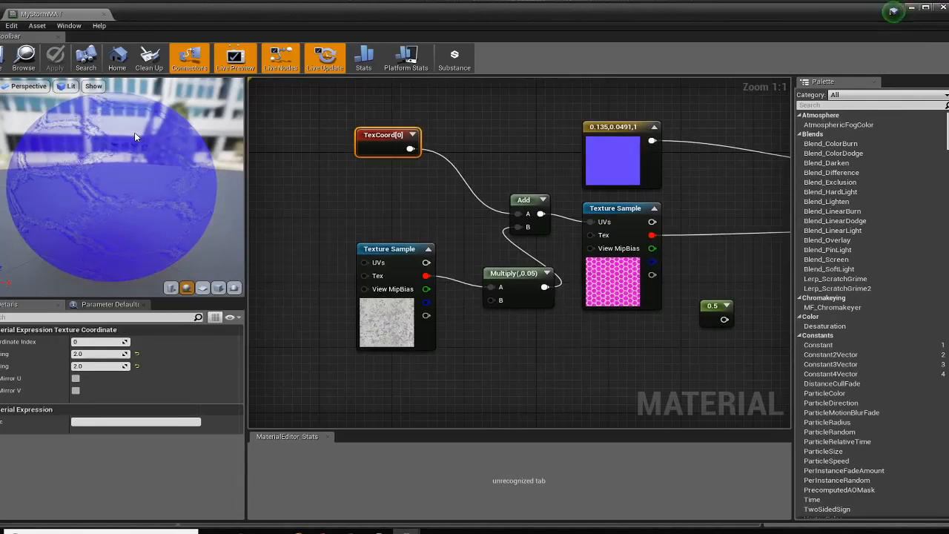
left_click_drag(358, 256, 360, 239)
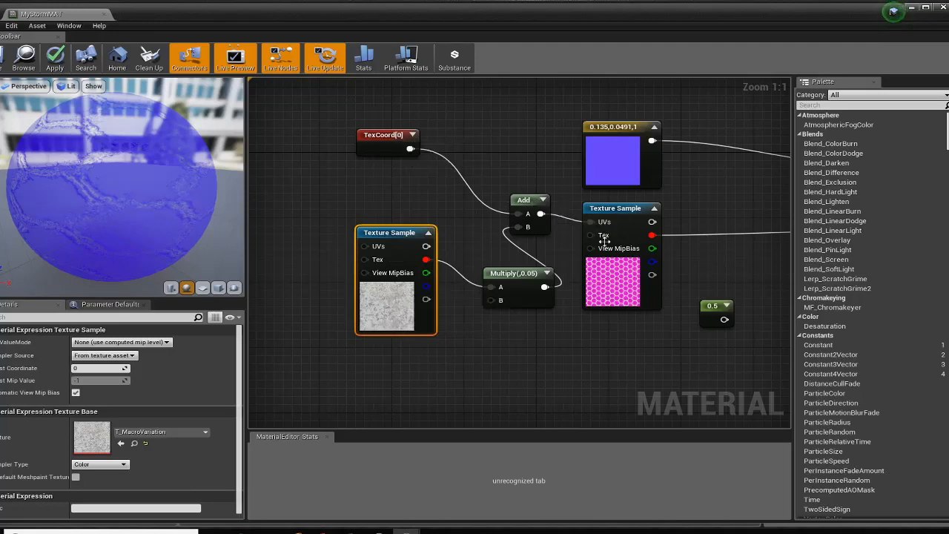
right_click_drag(630, 351, 445, 357)
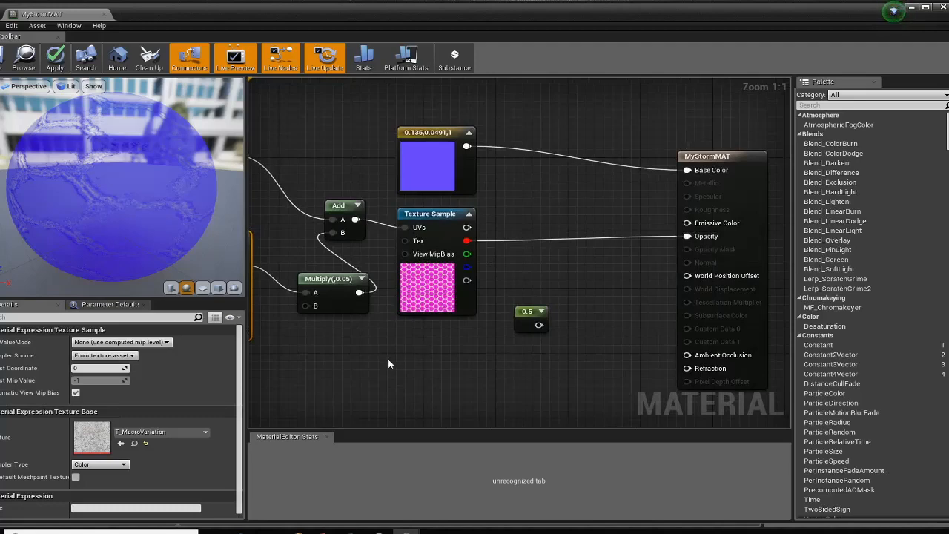
Add a Panner node beside the T_MacroVariation Texture Sample, shifting that sample slightly to make room.
right_click_drag(388, 359, 723, 347)
left_click_drag(546, 226, 521, 233)
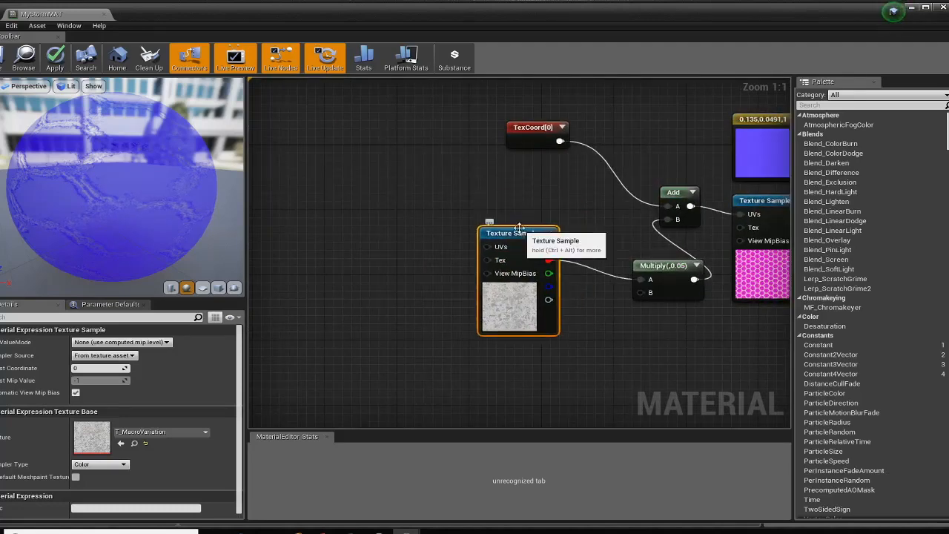
right_click(336, 231)
type("panner")
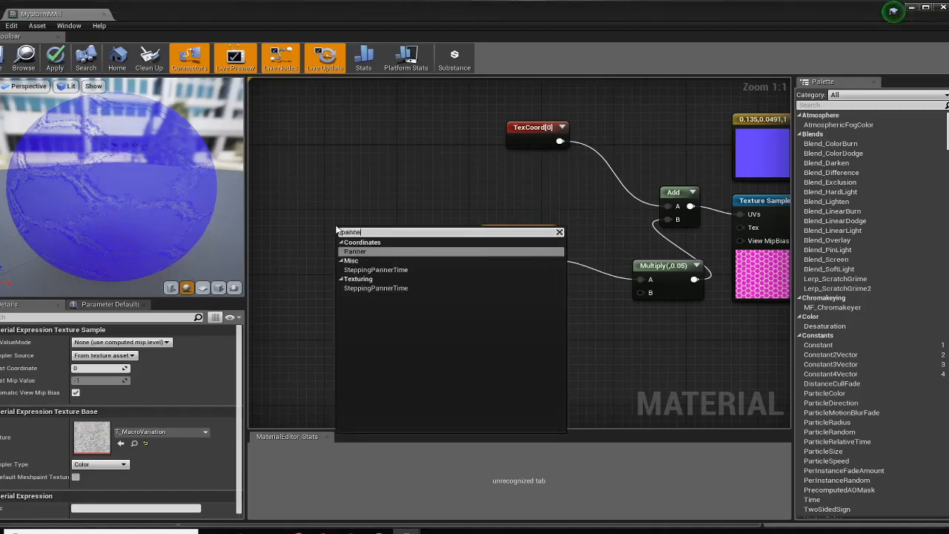
key("Return")
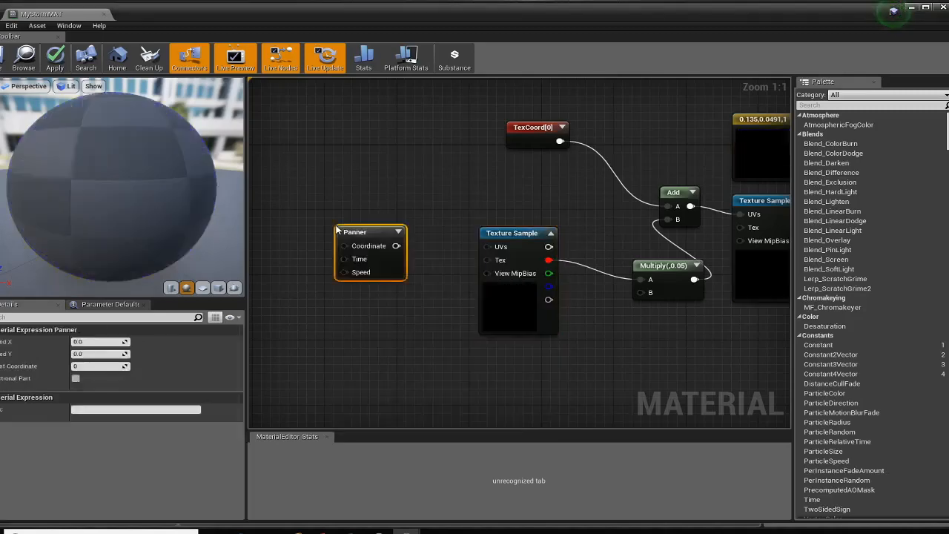
Set the Panner's Speed X and Speed Y to 0.1 and connect its output to the T_MacroVariation sample's UVs.
left_click(90, 344)
type("0.1")
key("Tab")
type("0.1")
key("Tab")
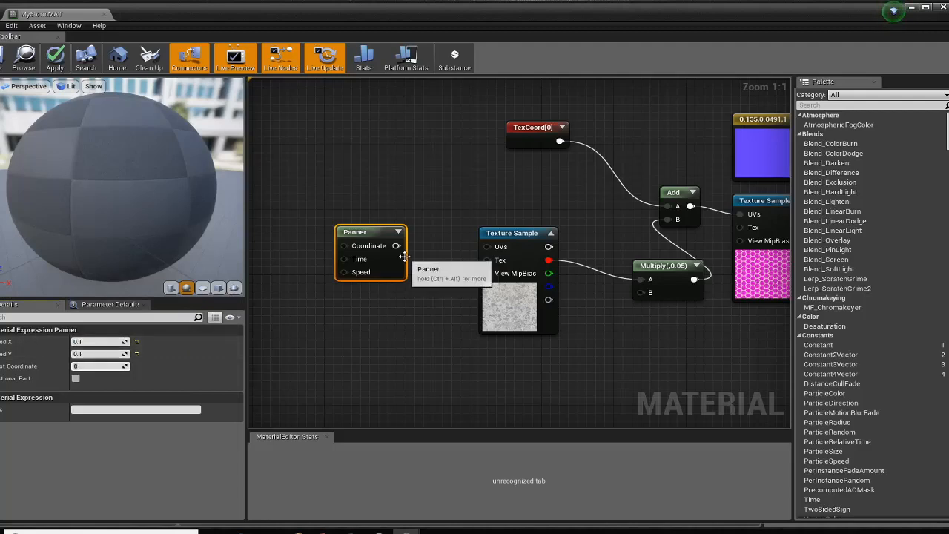
left_click_drag(397, 245, 492, 249)
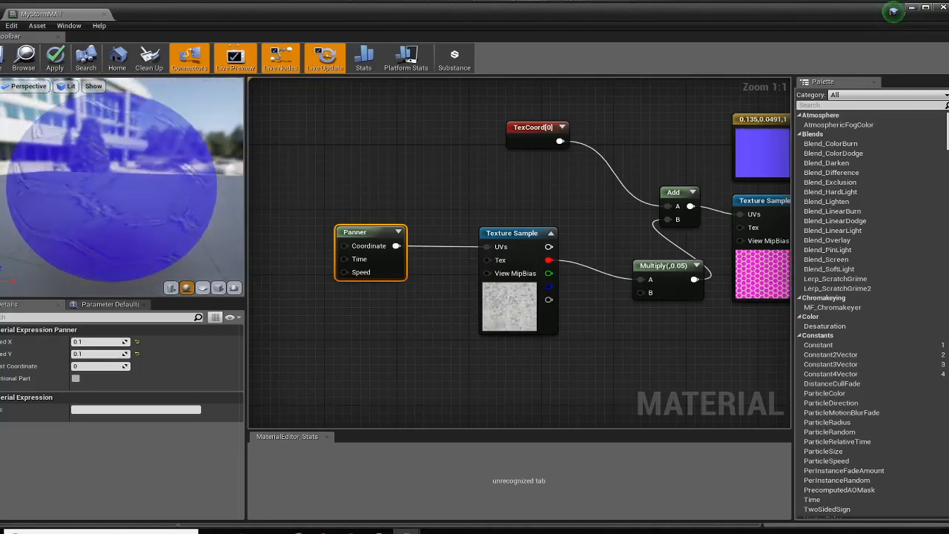
scroll(95, 211, "up", 5)
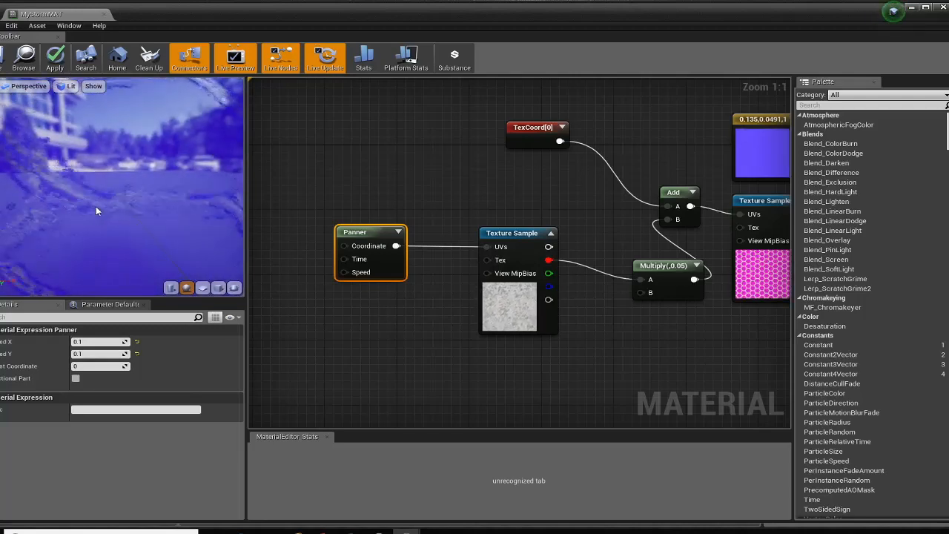
scroll(96, 211, "down", 6)
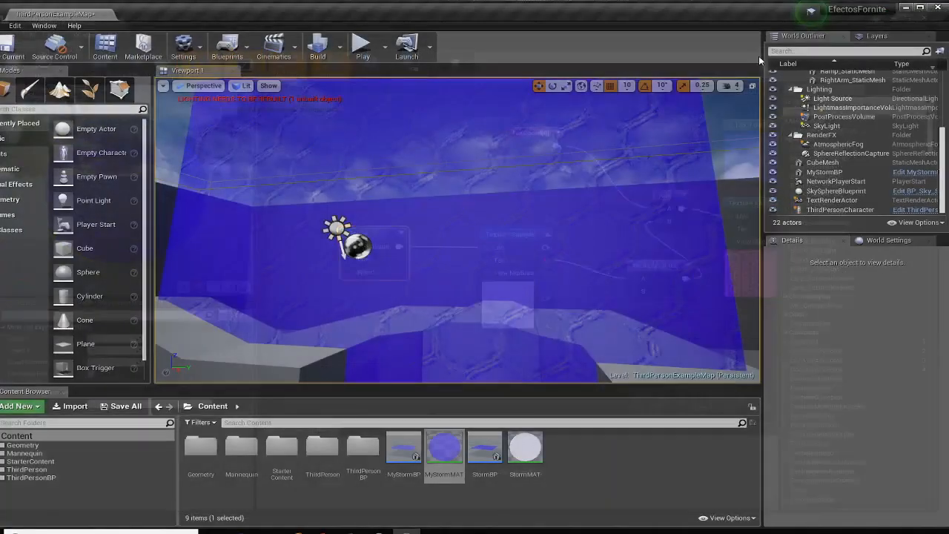
Fly around the storm wall in the level viewport to examine the panning distortion on the hexagons.
right_click_drag(458, 230, 415, 215)
key("w")
key("s")
key("w")
key("s")
key("w")
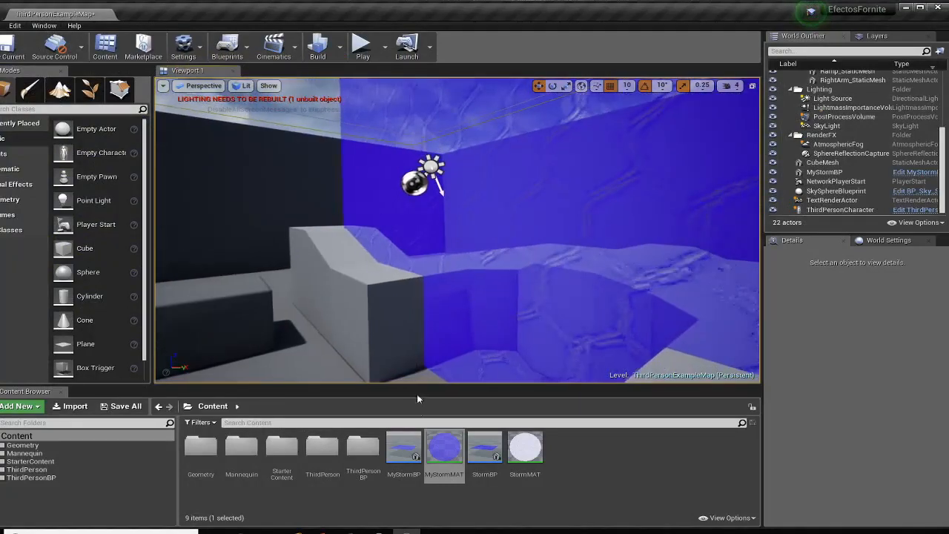
Reopen MyStormMAT and set the macro variation Panner's Speed X to 0.05 and Speed Y to -0.05.
double_click(403, 447)
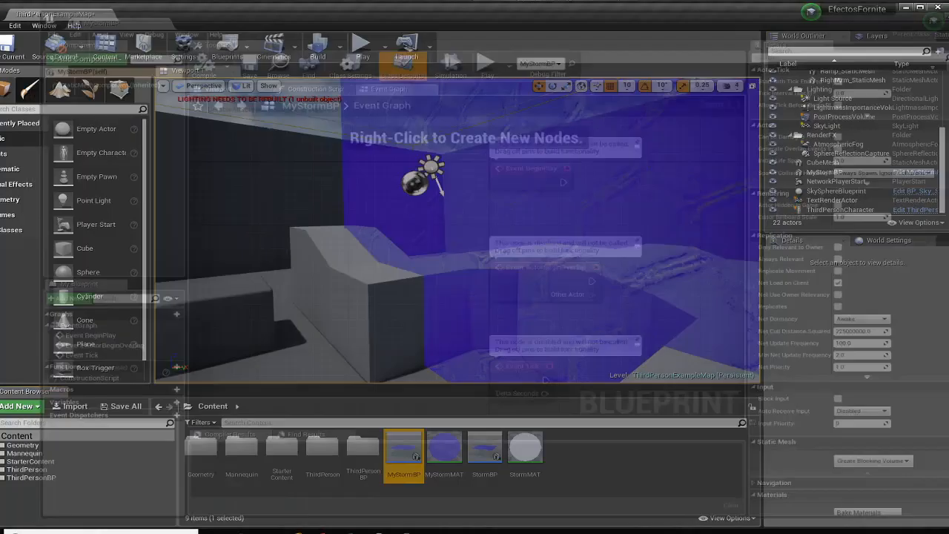
left_click(444, 447)
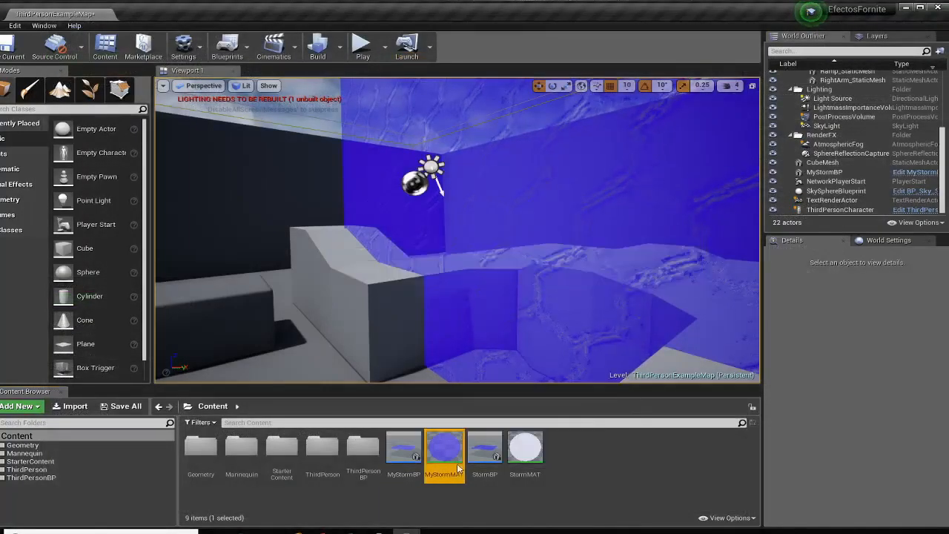
double_click(458, 468)
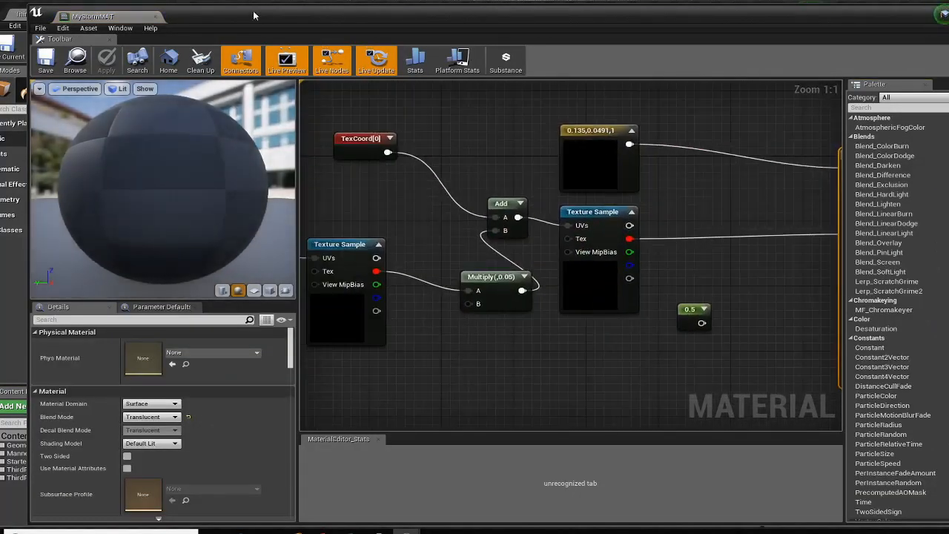
left_click_drag(264, 15, 214, 14)
right_click_drag(294, 208, 505, 221)
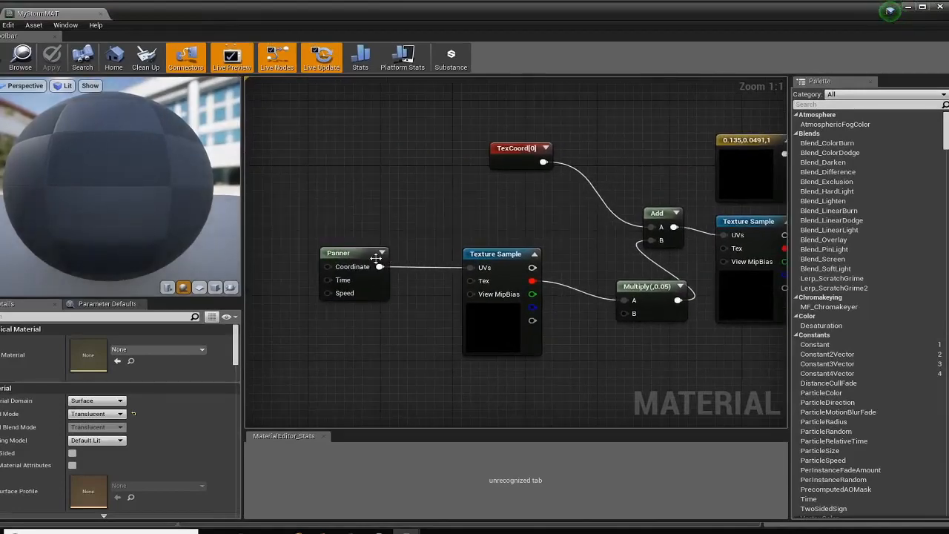
left_click(375, 255)
scroll(356, 253, "up", 4)
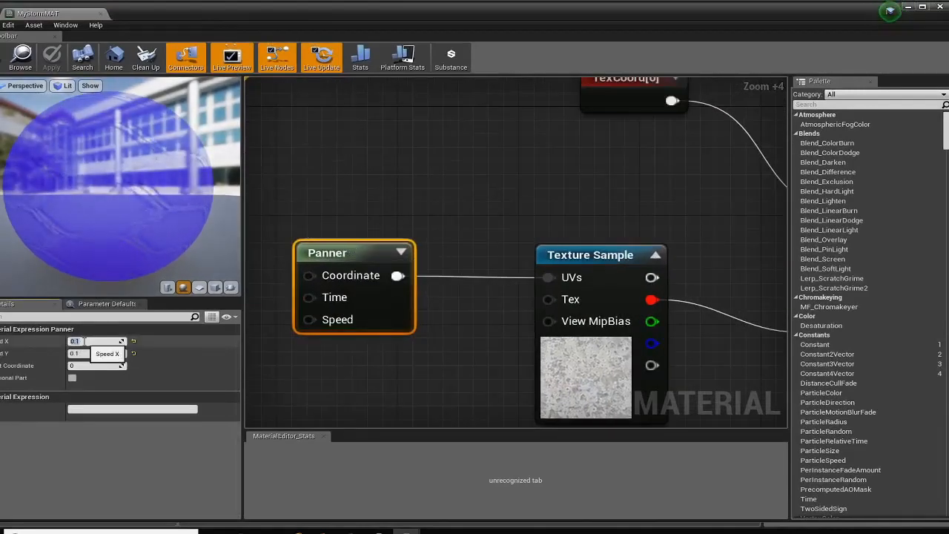
key("Tab")
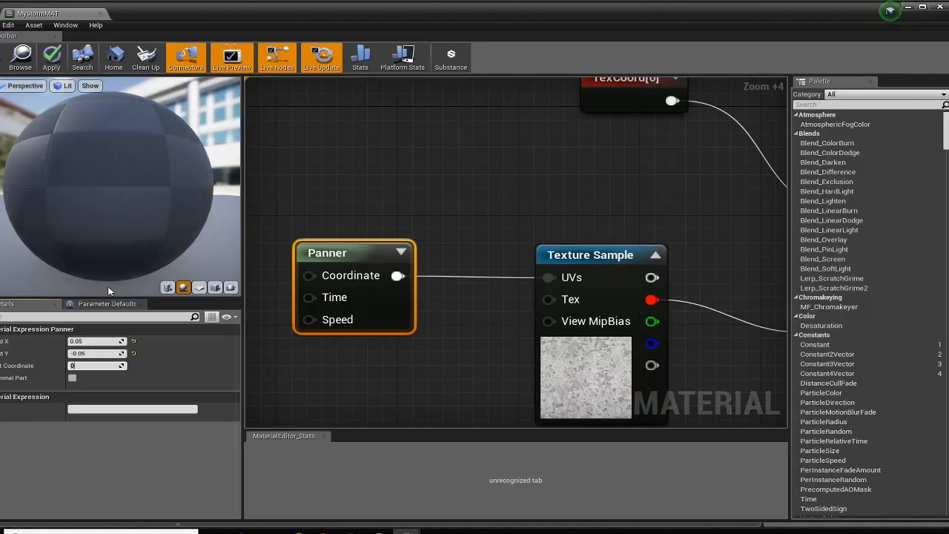
Switch the material preview mesh to a plane and view its animated hexagons up close.
left_click_drag(74, 227, 159, 227)
left_click(200, 288)
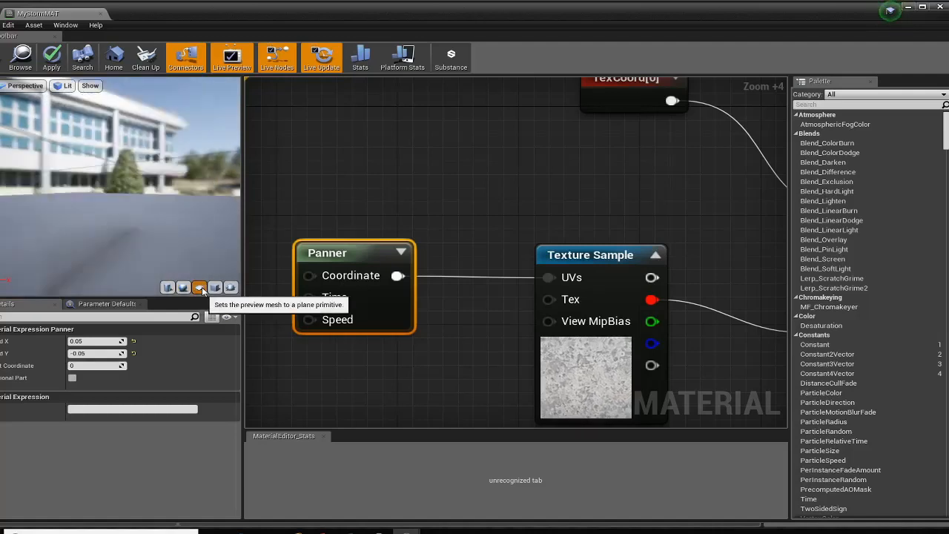
left_click_drag(57, 173, 44, 167)
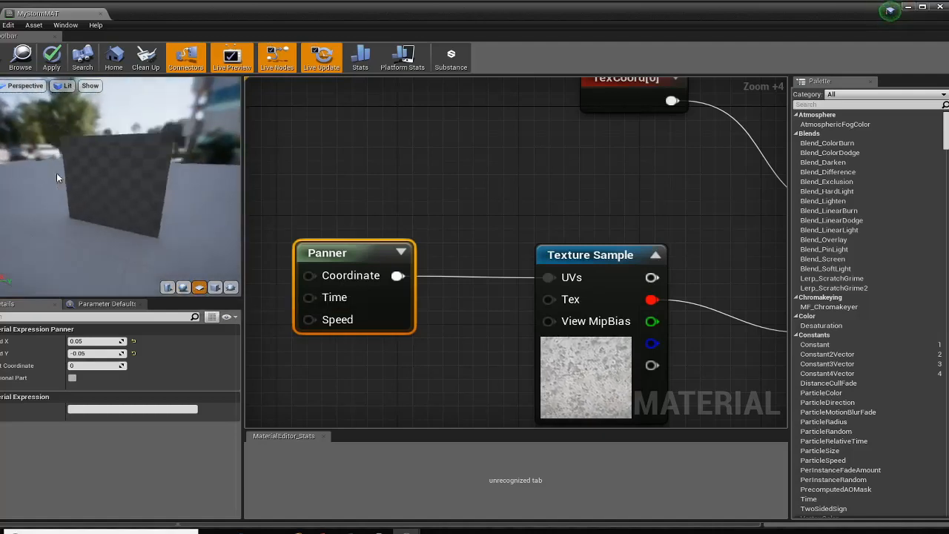
scroll(57, 173, "up", 5)
scroll(66, 211, "down", 4)
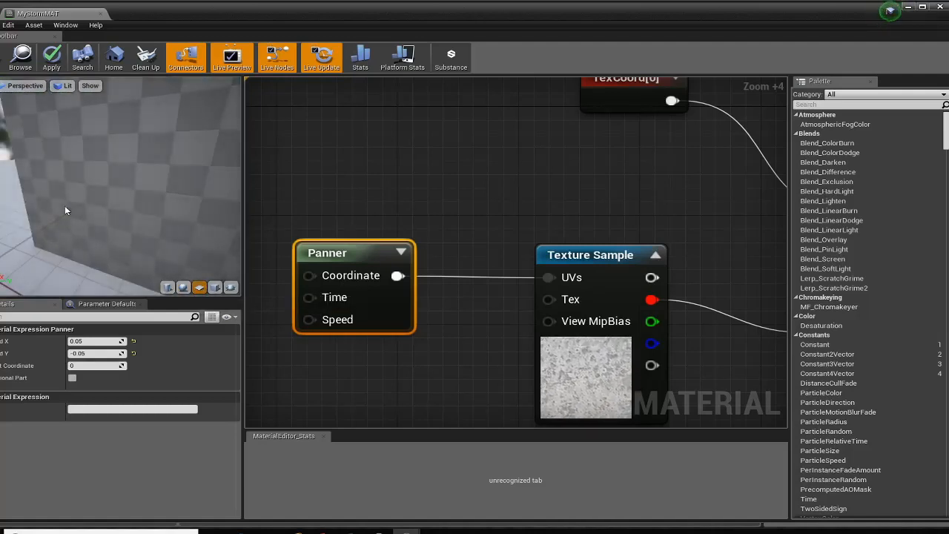
left_click_drag(114, 227, 129, 200)
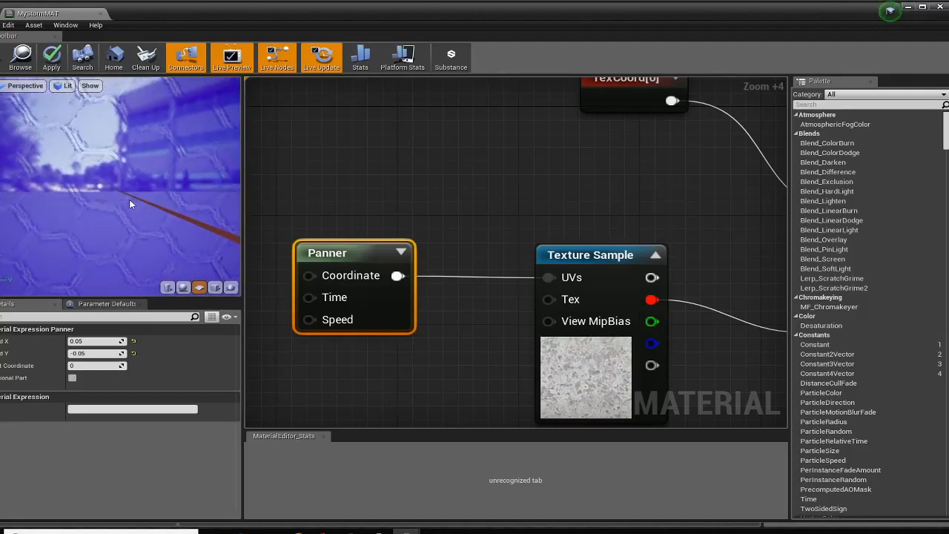
Review the material graph from the Panner and texture samples through to the base colour and opacity connections.
scroll(431, 305, "down", 5)
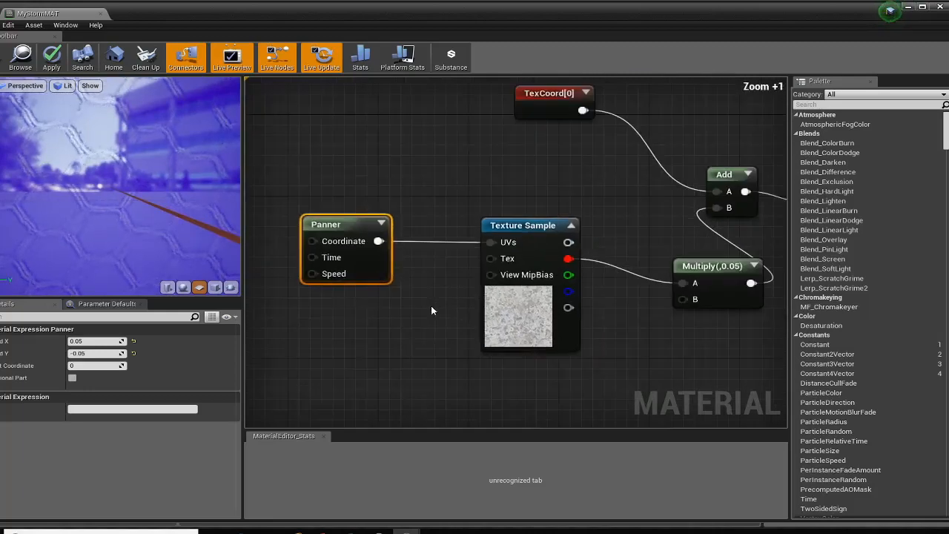
right_click_drag(537, 239, 358, 288)
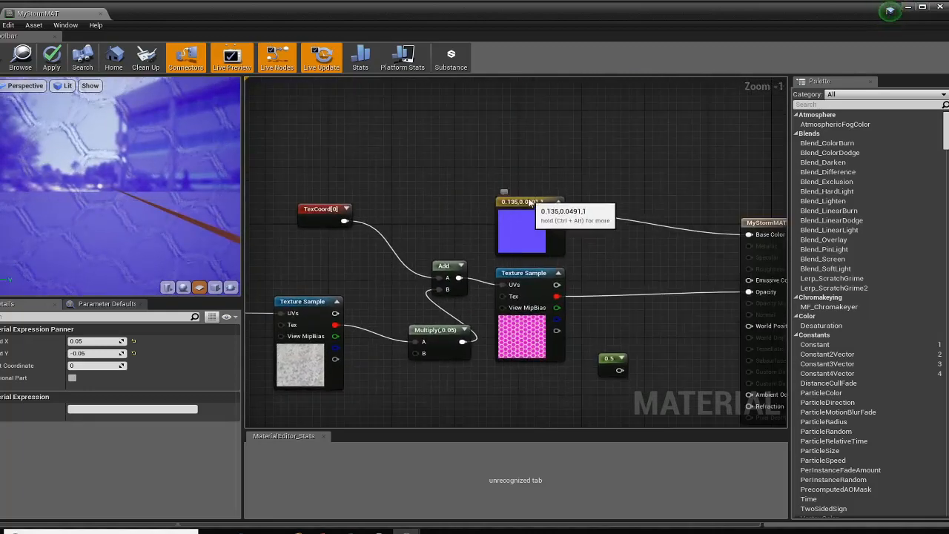
left_click(534, 219)
right_click_drag(597, 264, 520, 248)
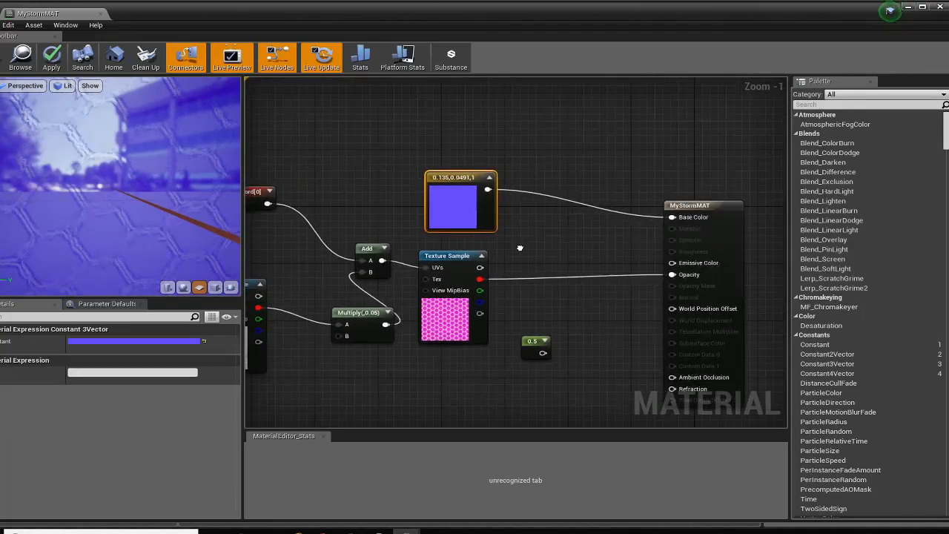
right_click_drag(535, 315, 725, 308)
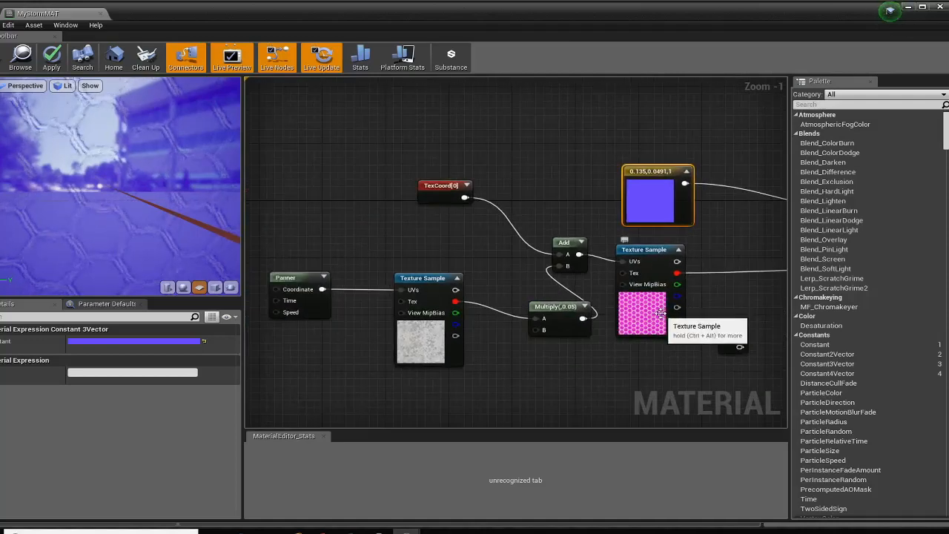
scroll(636, 315, "up", 2)
right_click_drag(526, 361, 671, 331)
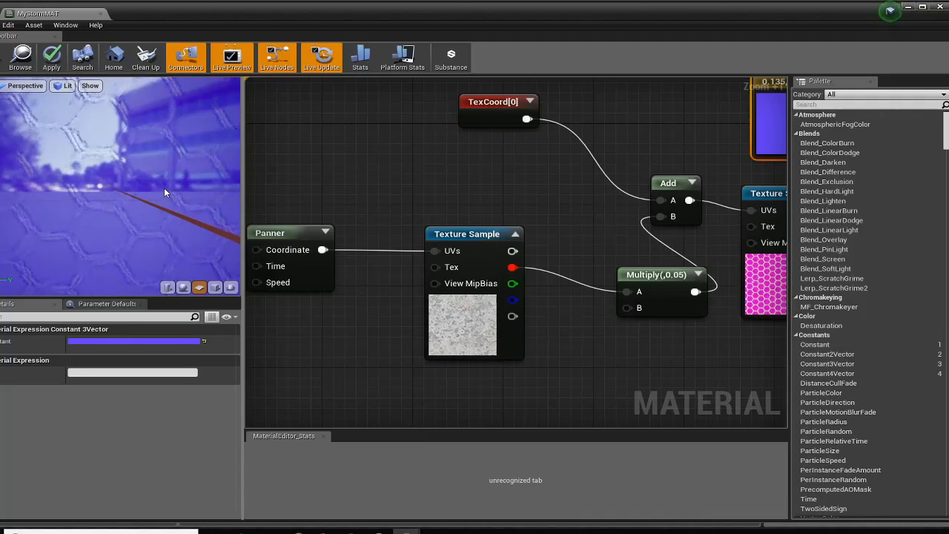
right_click_drag(445, 196, 354, 224)
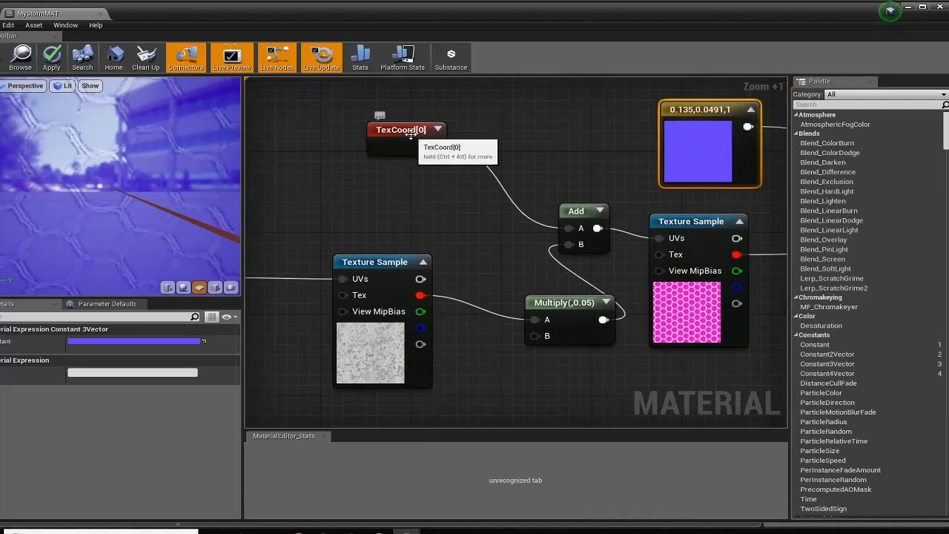
Add a second Panner node between the TextureCoordinate and Add nodes, spacing the neighbouring nodes to make room.
left_click_drag(415, 129, 391, 128)
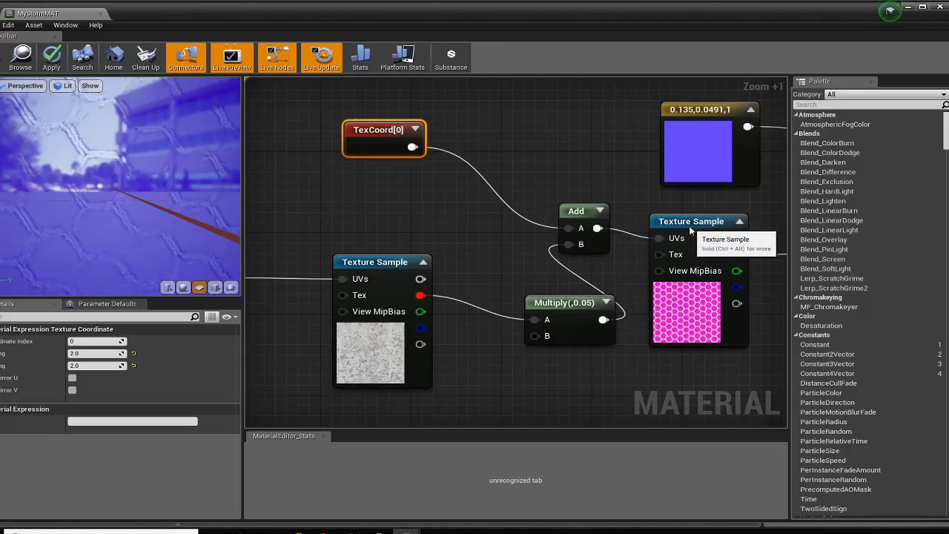
left_click_drag(686, 228, 697, 229)
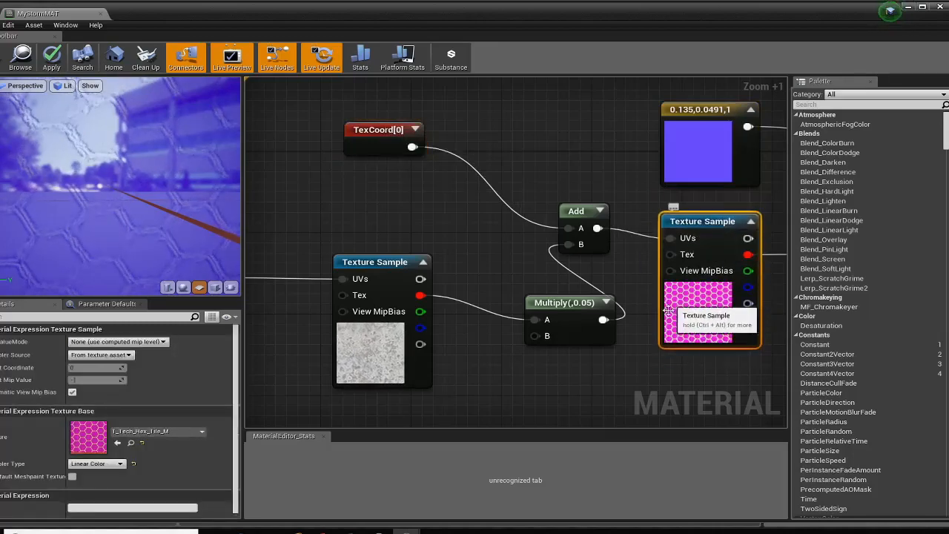
right_click_drag(356, 201, 497, 217)
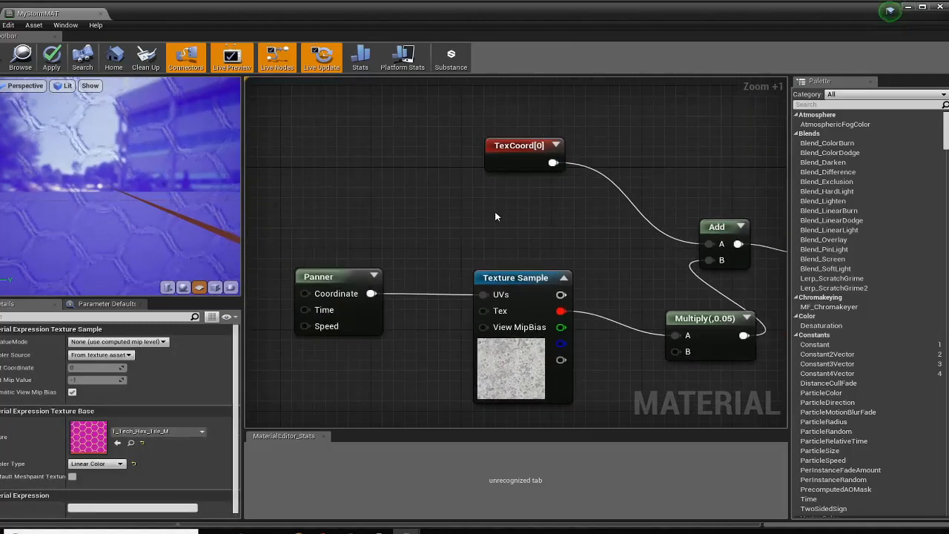
right_click(497, 217)
type("panner")
key("Return")
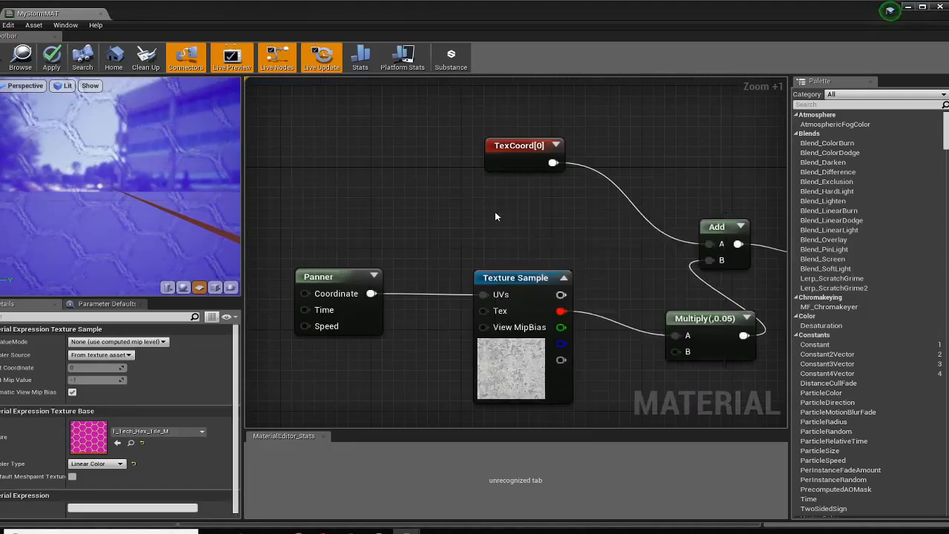
left_click_drag(526, 220, 526, 197)
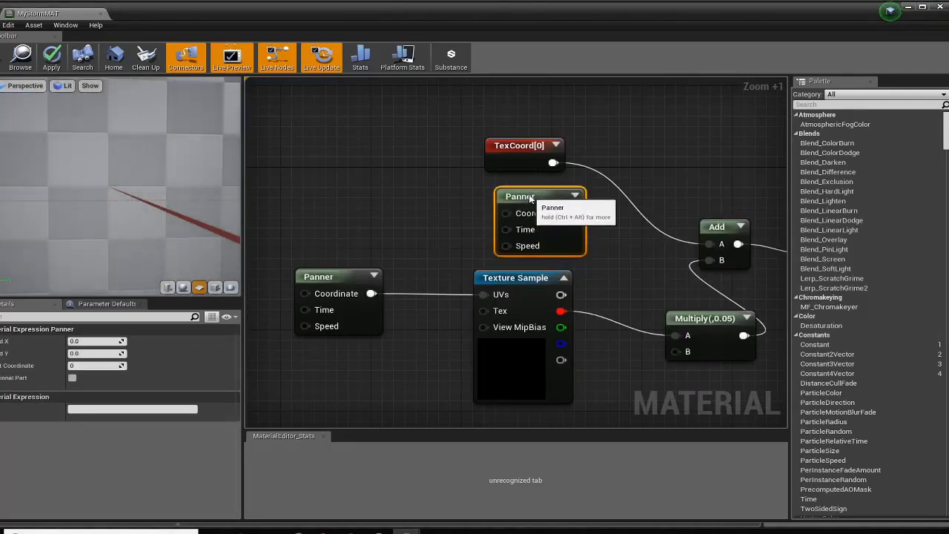
left_click_drag(512, 151, 420, 140)
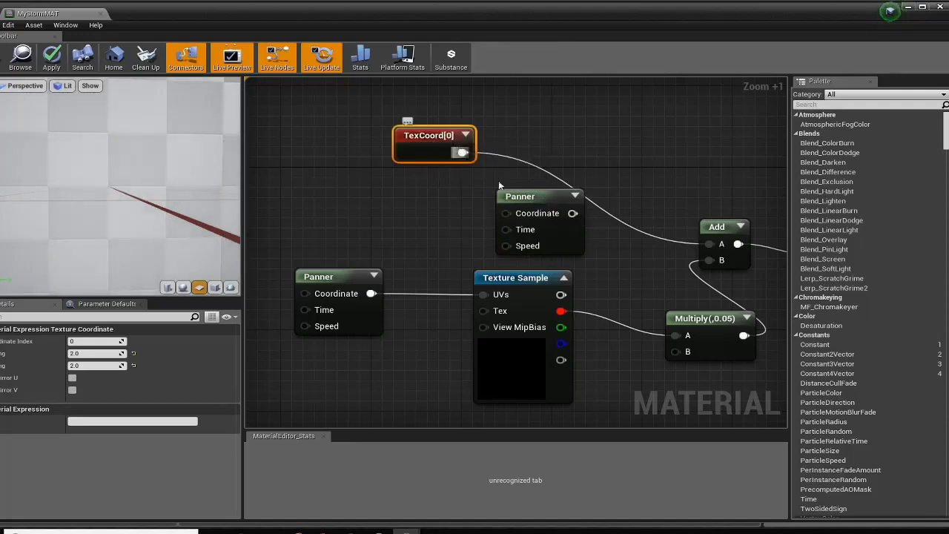
Connect the TextureCoordinate to the new Panner's Coordinate input and the Panner's output to the Add node's A input.
left_click_drag(572, 213, 712, 245)
left_click_drag(462, 152, 551, 174)
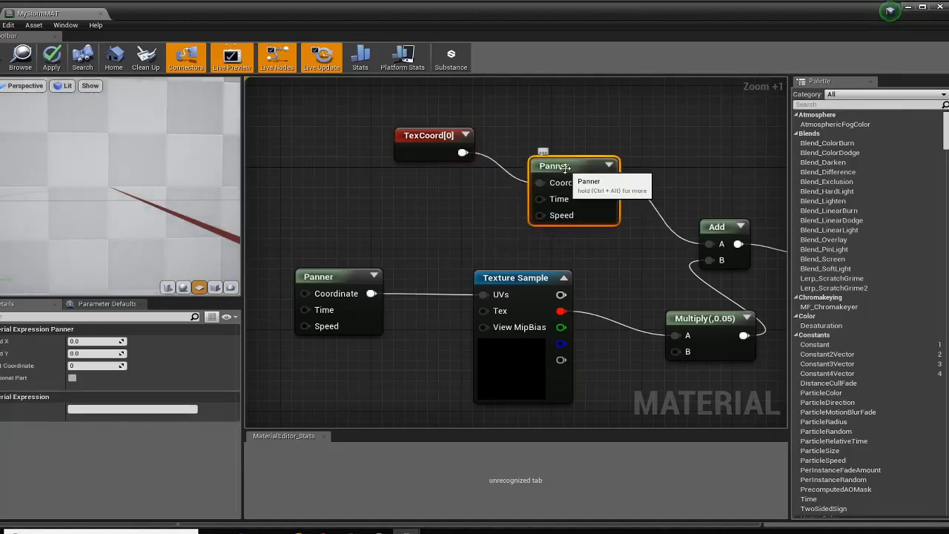
right_click_drag(637, 310, 566, 239)
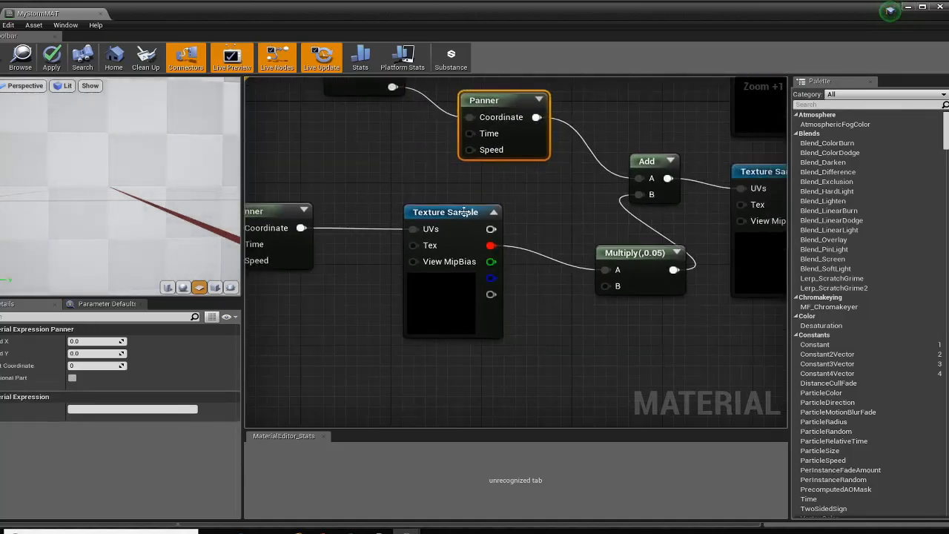
left_click_drag(465, 212, 485, 213)
right_click_drag(485, 213, 534, 303)
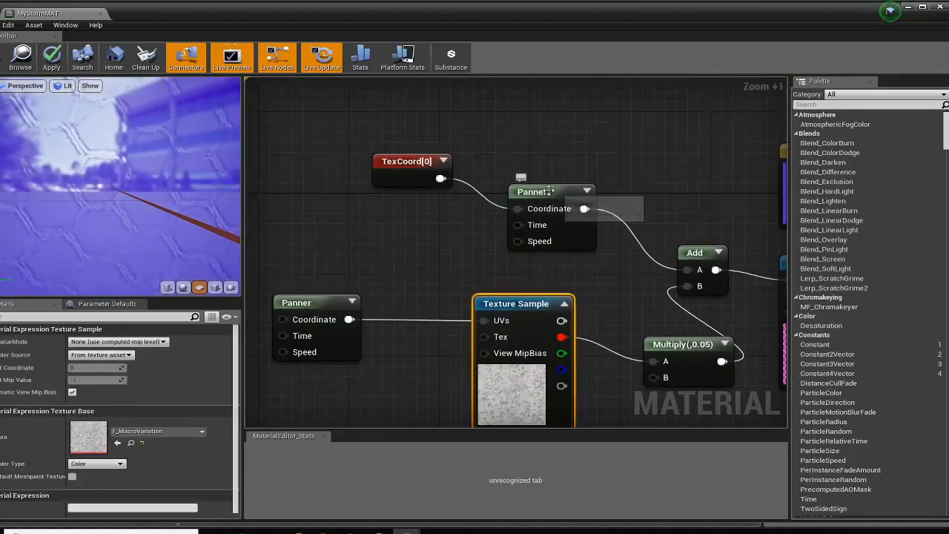
Set the new hexagon Panner's Speed X and Speed Y to 0.05.
left_click(550, 191)
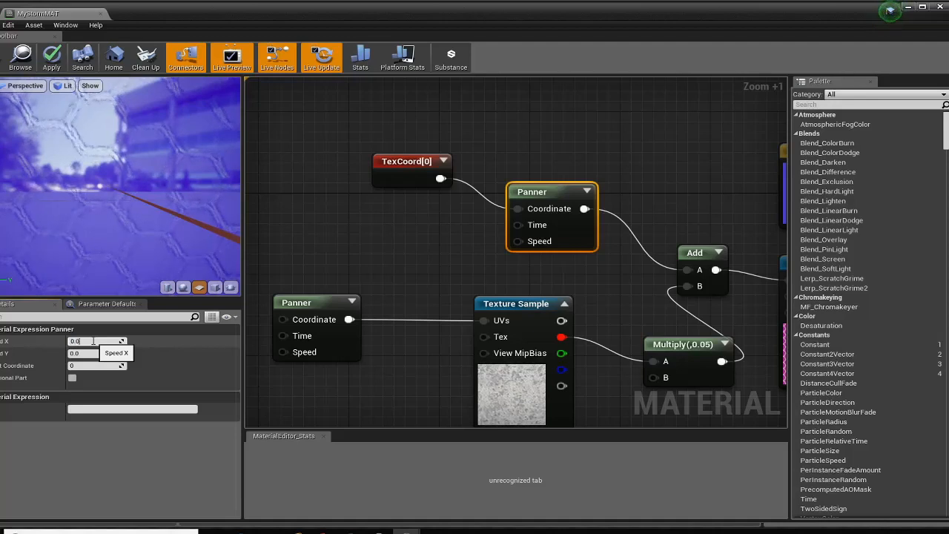
type("5")
key("Tab")
type("0.05")
key("Tab")
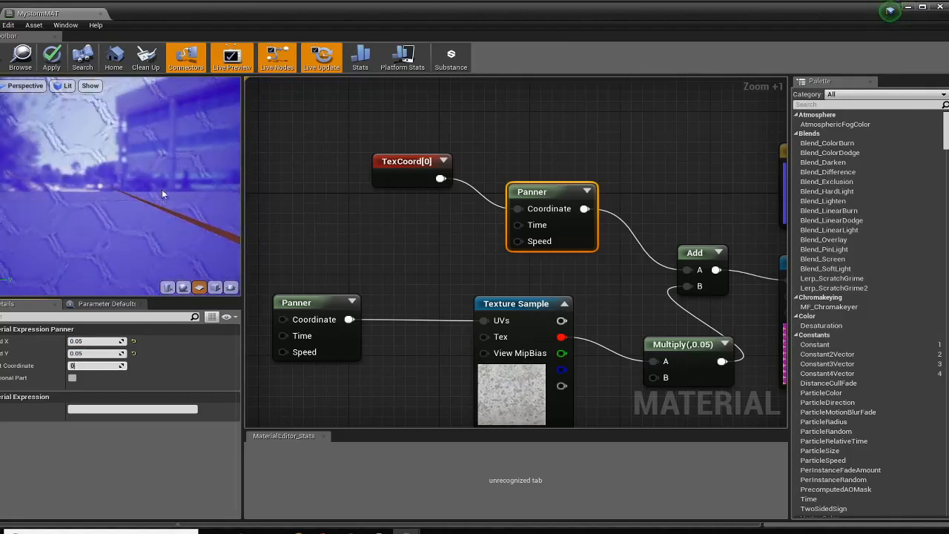
Set the hexagon Panner's Speed Y to 0.09, keeping Speed X at 0.05.
left_click_drag(401, 273, 251, 243)
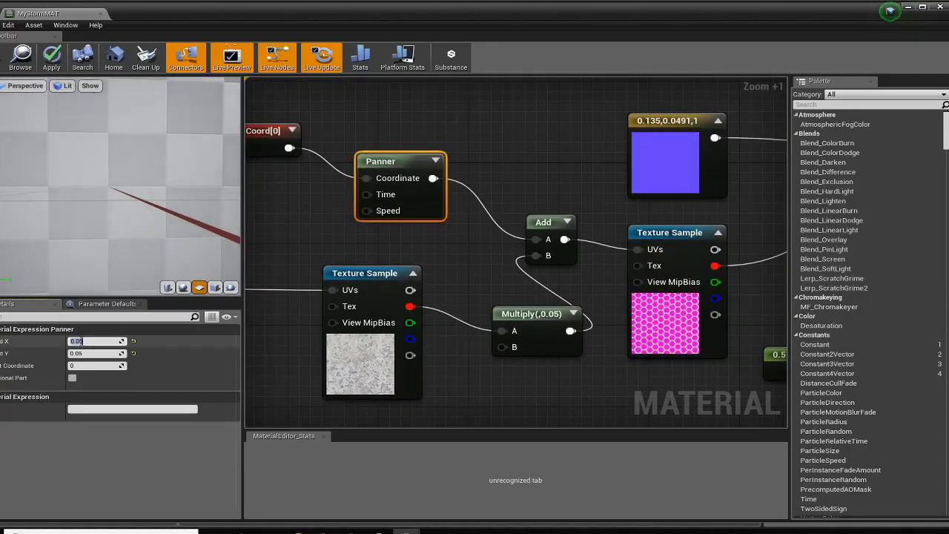
left_click(96, 353)
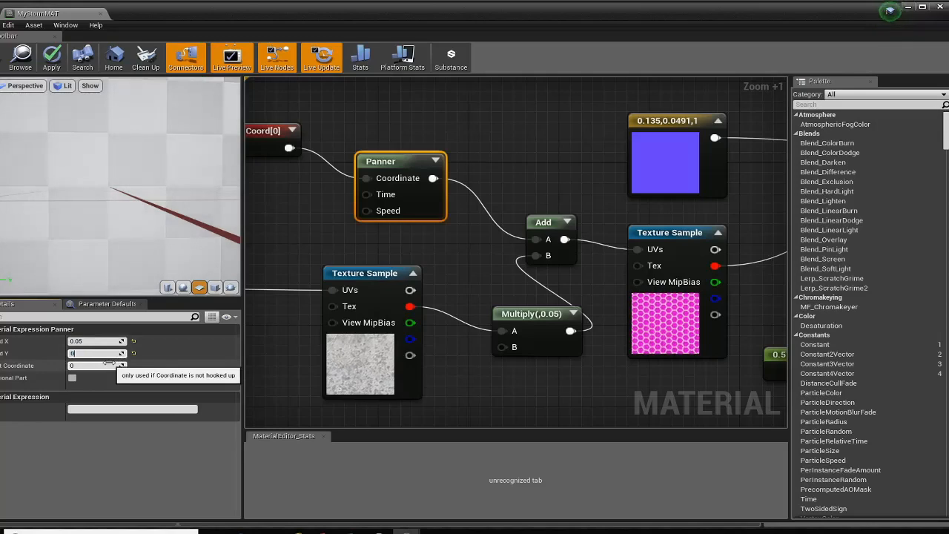
type("0.09")
key("Tab")
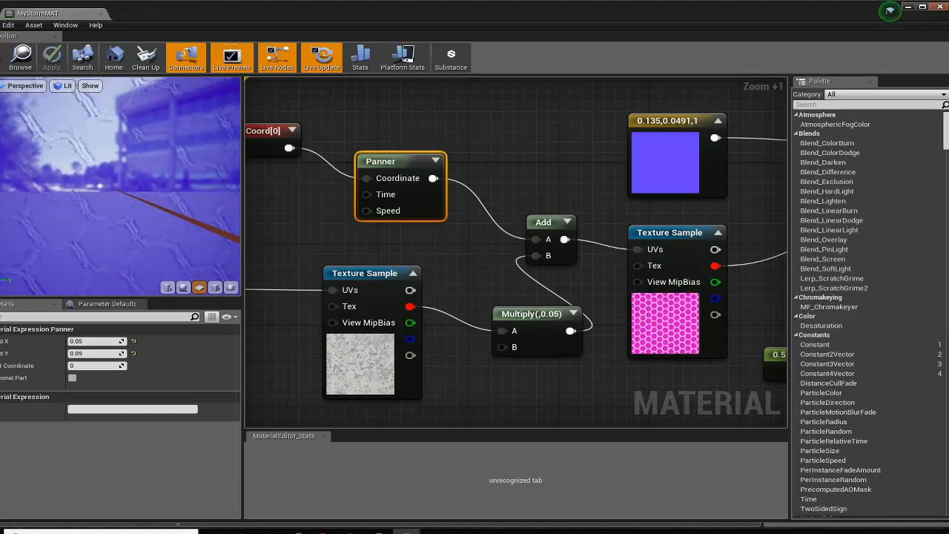
Play the level and run the character up to the storm wall to examine the panning hexagons, then stop and view the wall from the editor.
left_click(907, 7)
right_click_drag(561, 212, 593, 221)
left_click(363, 46)
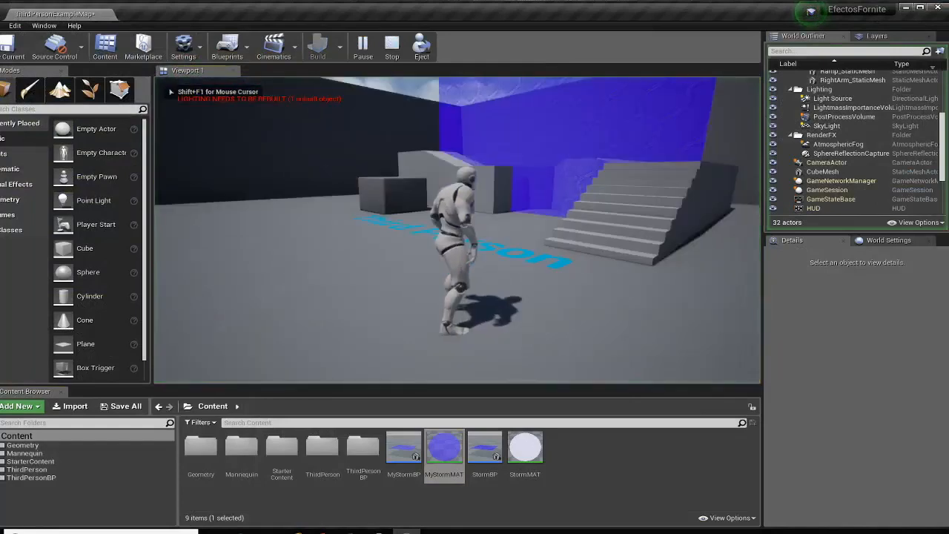
key("w")
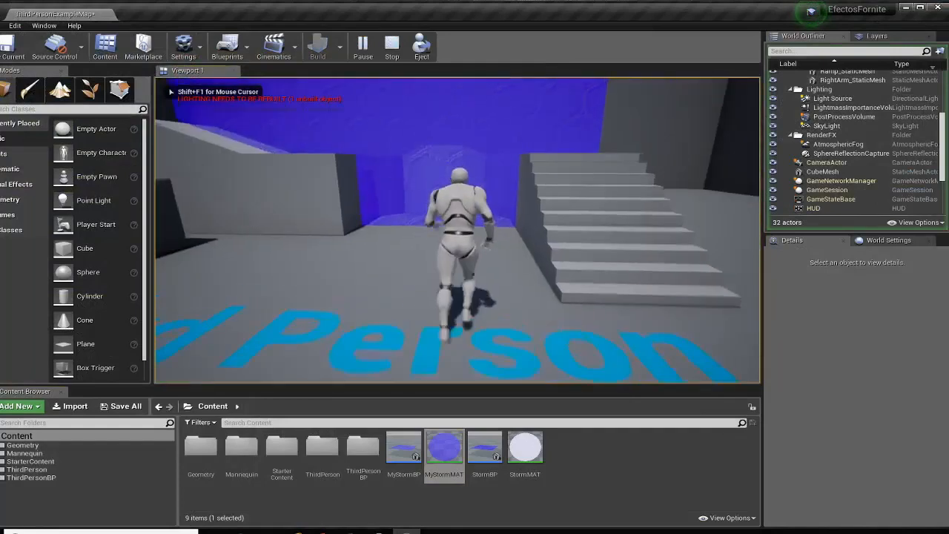
key("w")
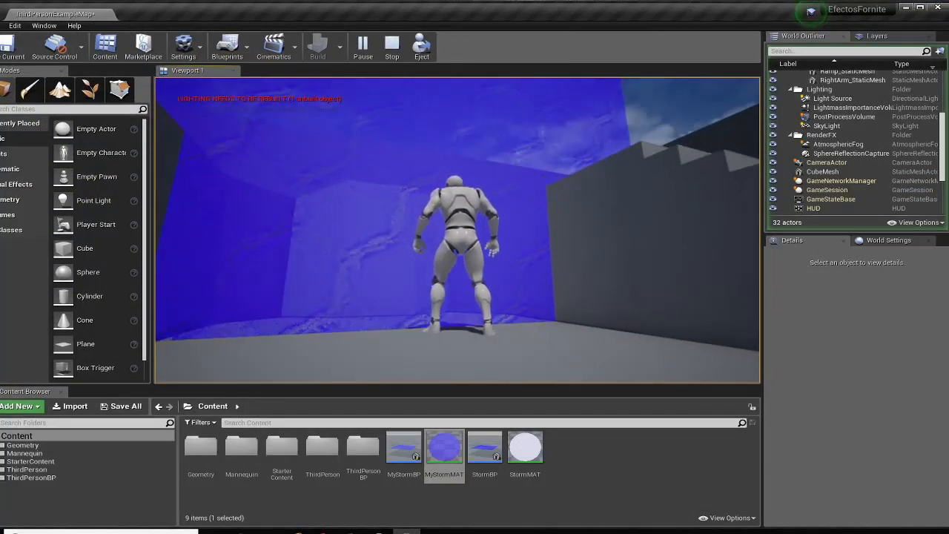
key("s")
key("w")
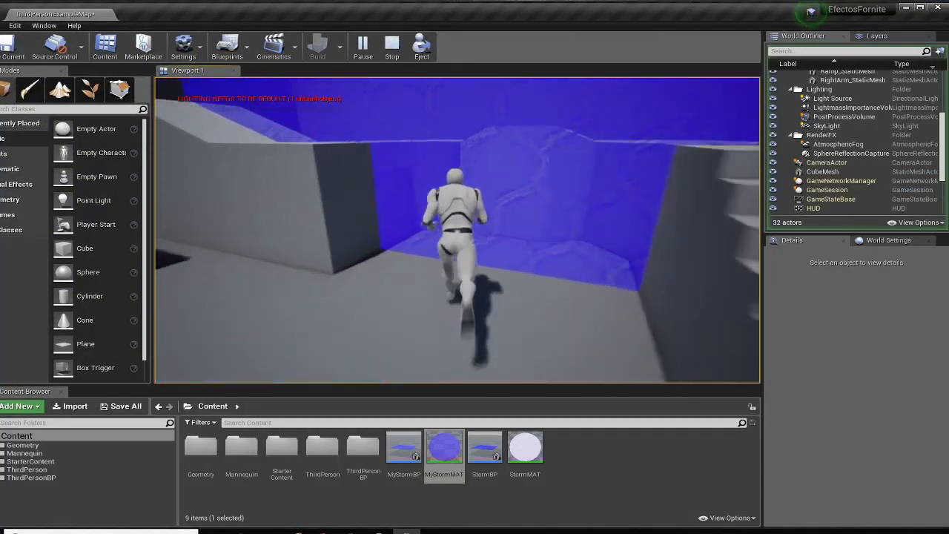
key("a")
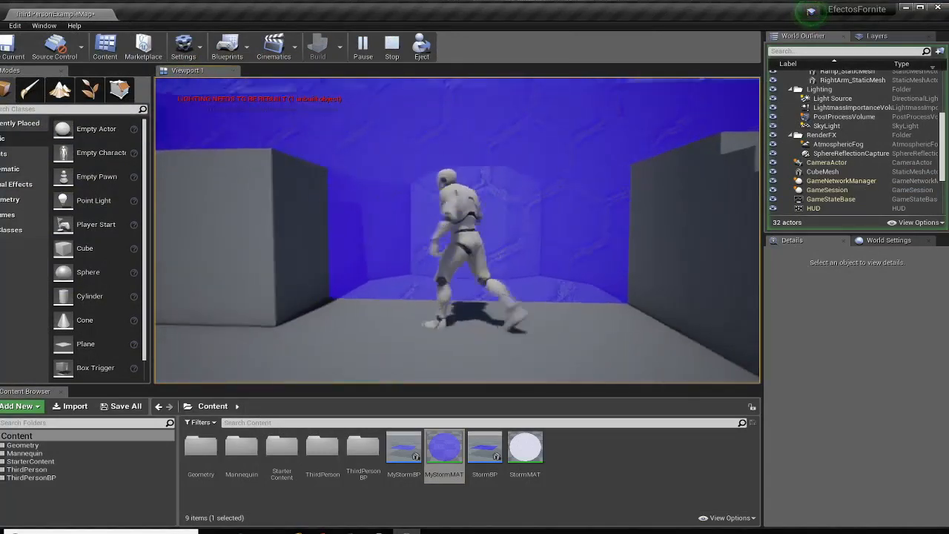
key("Escape")
key("w")
mouse_move(349, 227)
right_mouse_down()
mouse_move(363, 153)
mouse_move(349, 227)
right_mouse_up()
key("s")
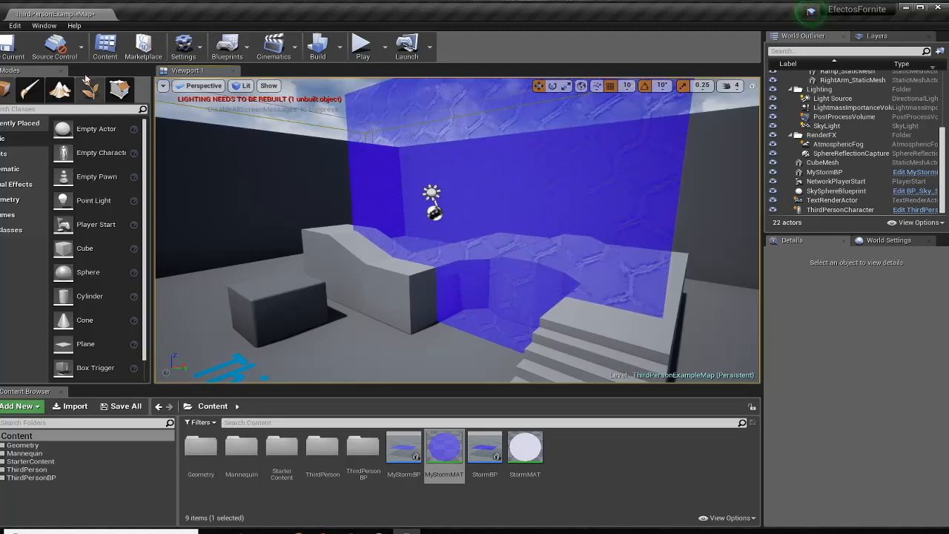
Search the project settings for distance options and check that Generate Mesh Distance Fields is enabled.
left_click(15, 25)
left_click(43, 170)
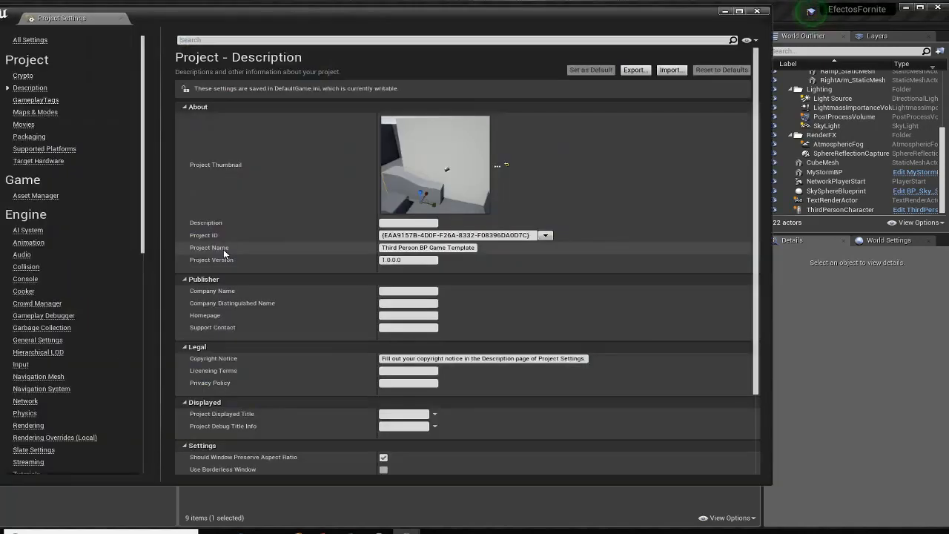
left_click(232, 40)
type("distan")
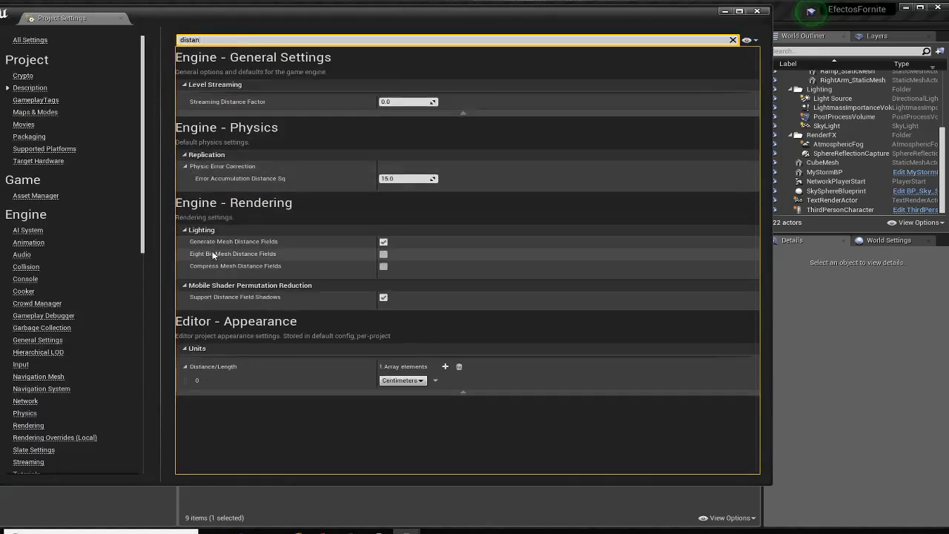
left_click(385, 243)
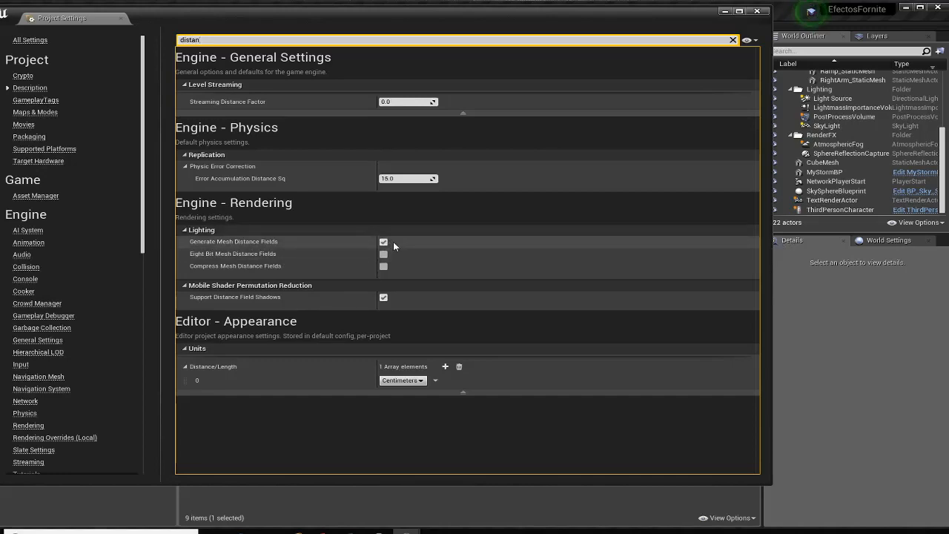
left_click(757, 11)
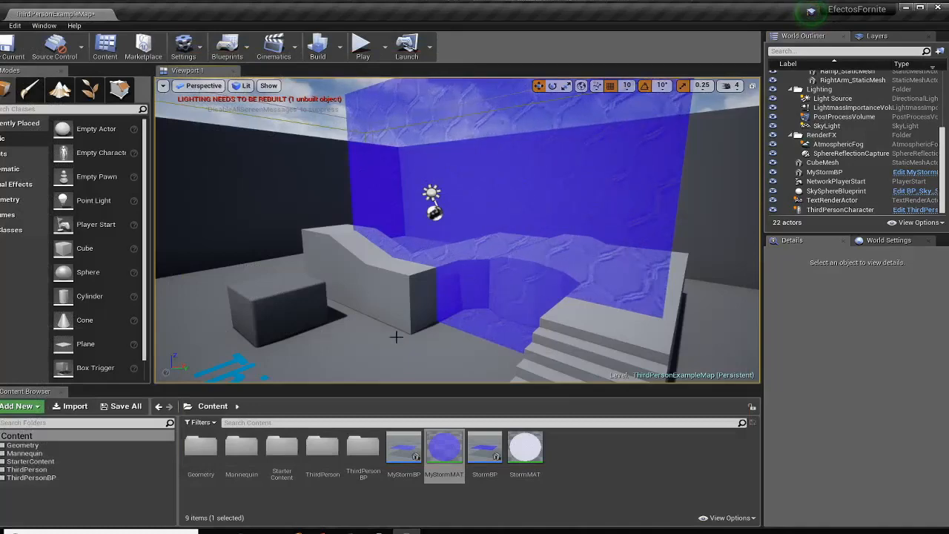
Open the MyStormMAT material and delete the unused 0.5 constant node.
right_click_drag(396, 335, 457, 316)
key("w")
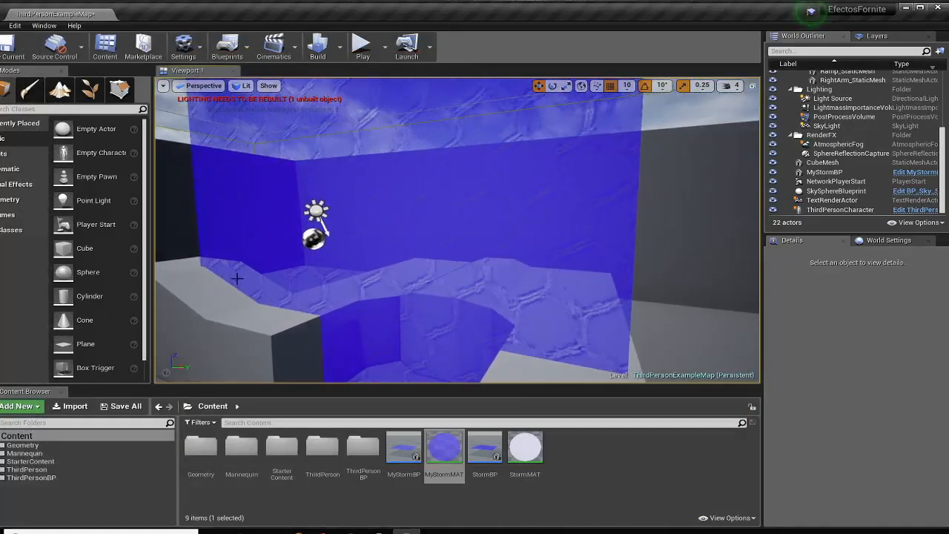
double_click(439, 457)
right_click_drag(361, 389, 612, 372)
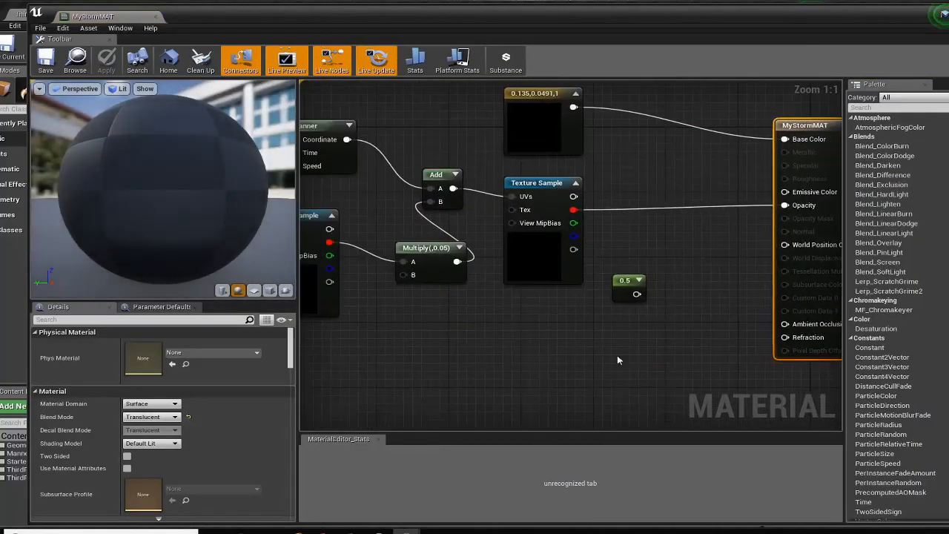
left_click(620, 285)
key("Delete")
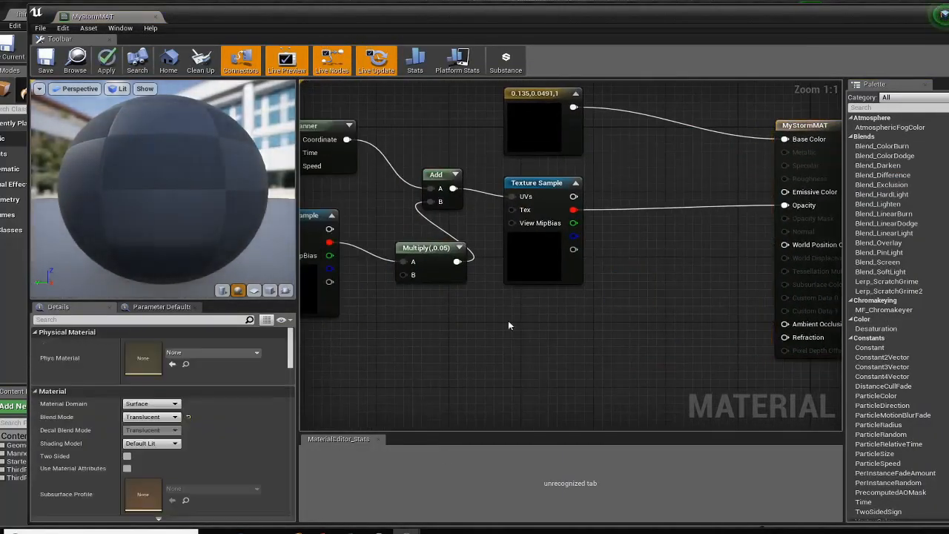
Add a DistanceToNearestSurface node below the macro variation Panner in the MyStormMAT graph.
right_click_drag(508, 321, 785, 262)
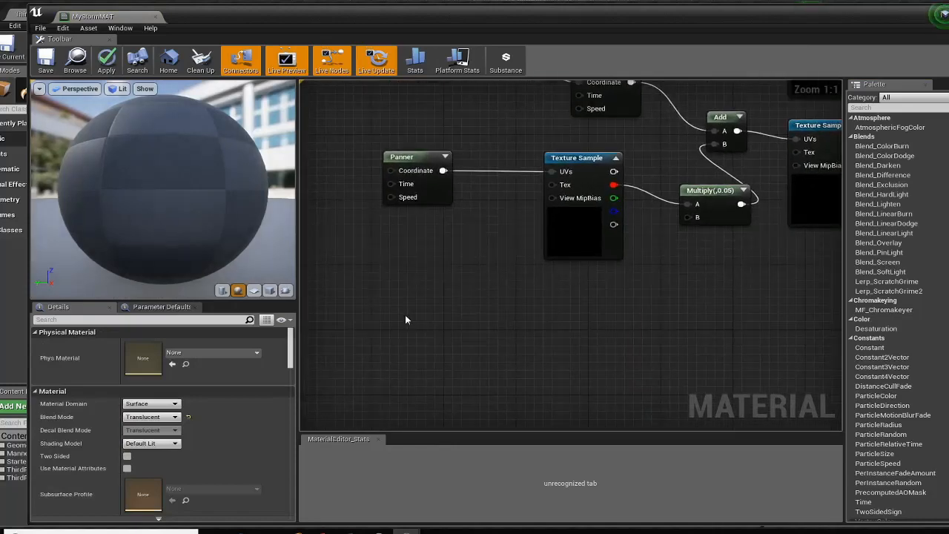
right_click(405, 320)
type("dis")
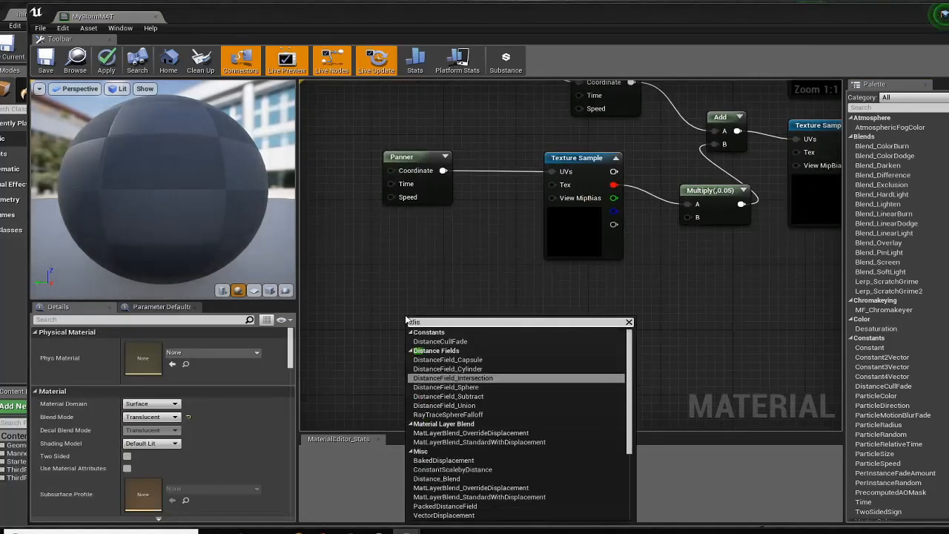
type("tance")
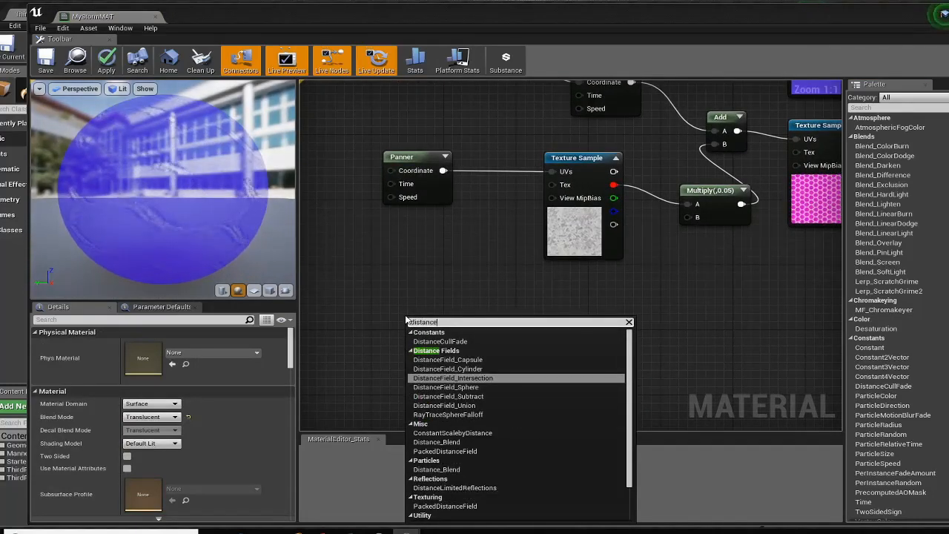
type("ton")
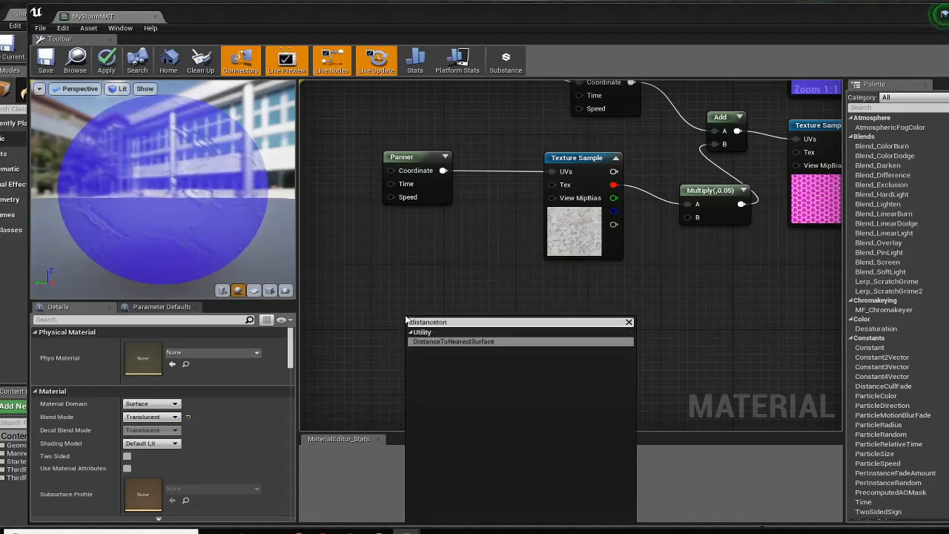
left_click(452, 342)
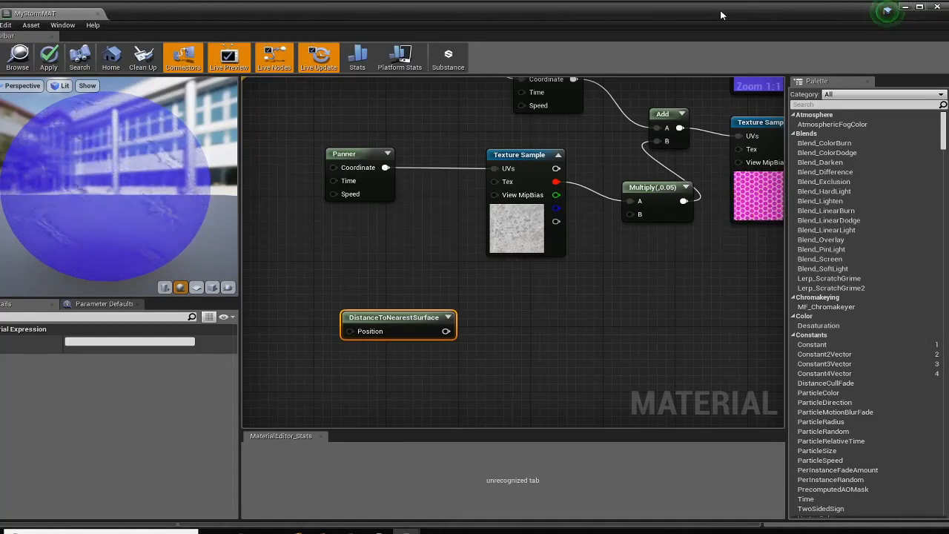
Check the quality levels in the level editor's Engine Scalability Settings and return to the MyStormMAT graph.
left_click(905, 7)
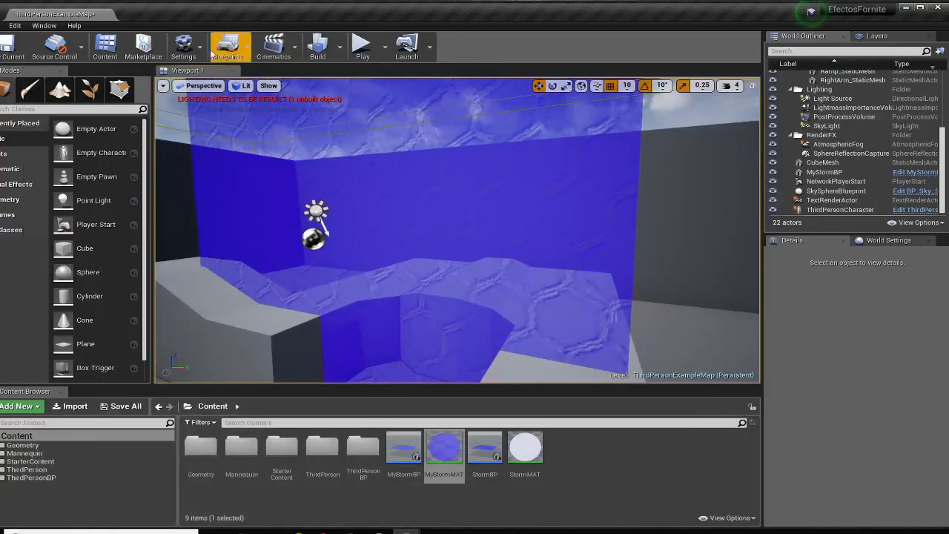
left_click(183, 46)
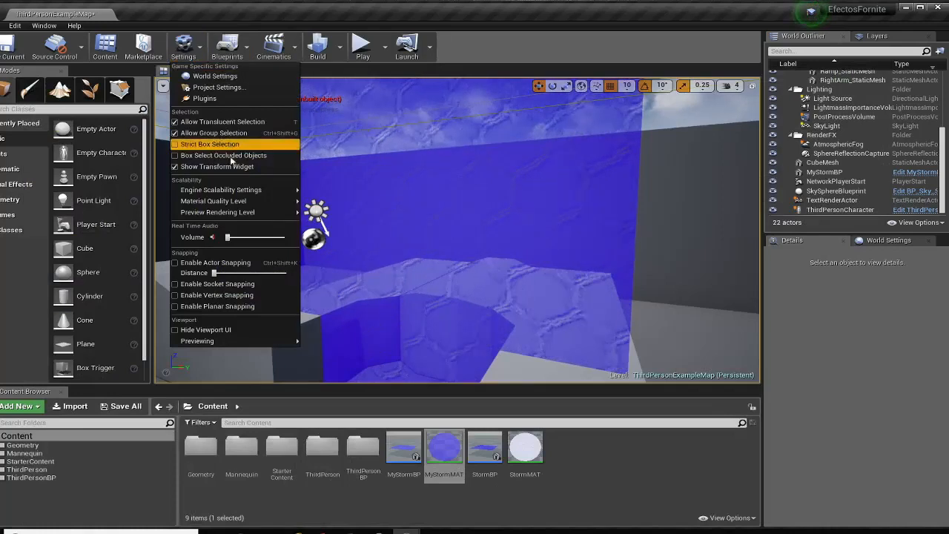
mouse_move(227, 193)
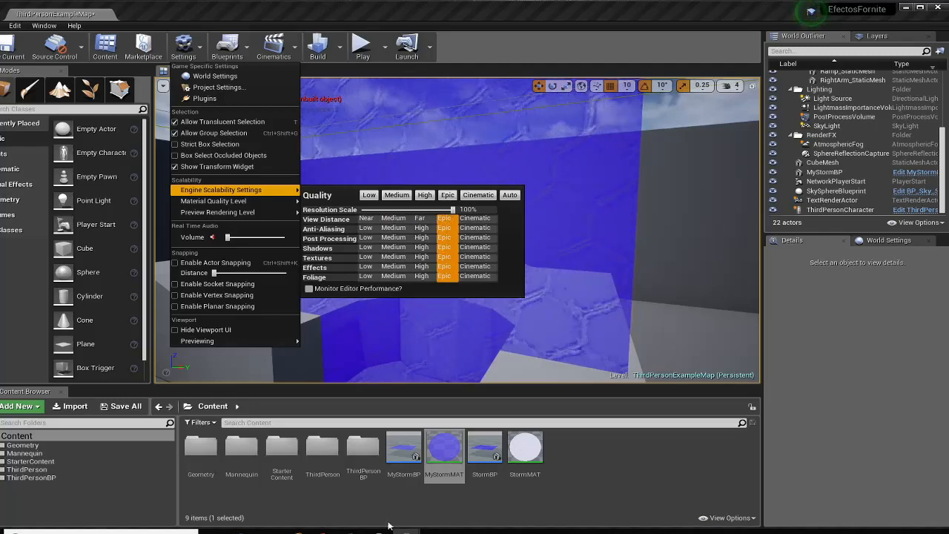
double_click(454, 475)
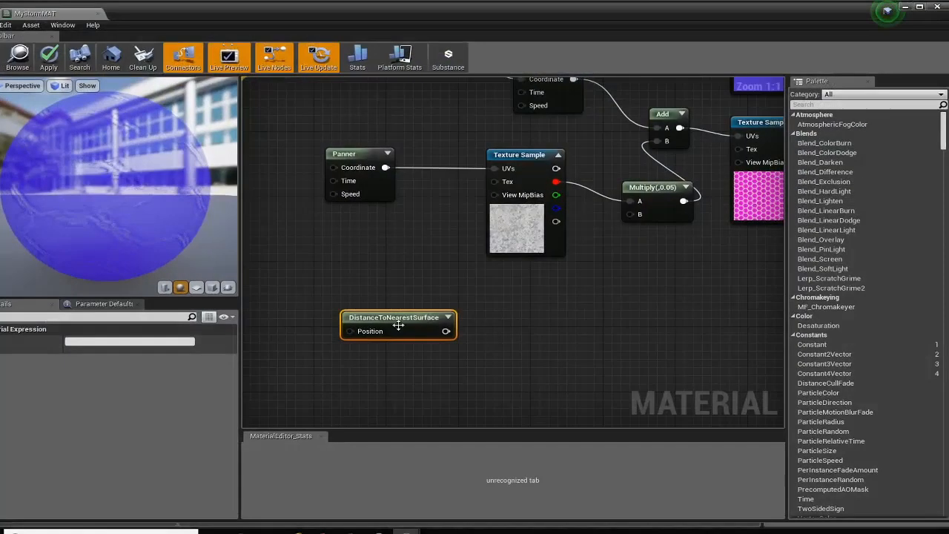
Move the DistanceToNearestSurface node closer beneath the Panner and look at where the storm wall meets the level geometry.
left_click_drag(398, 319, 390, 315)
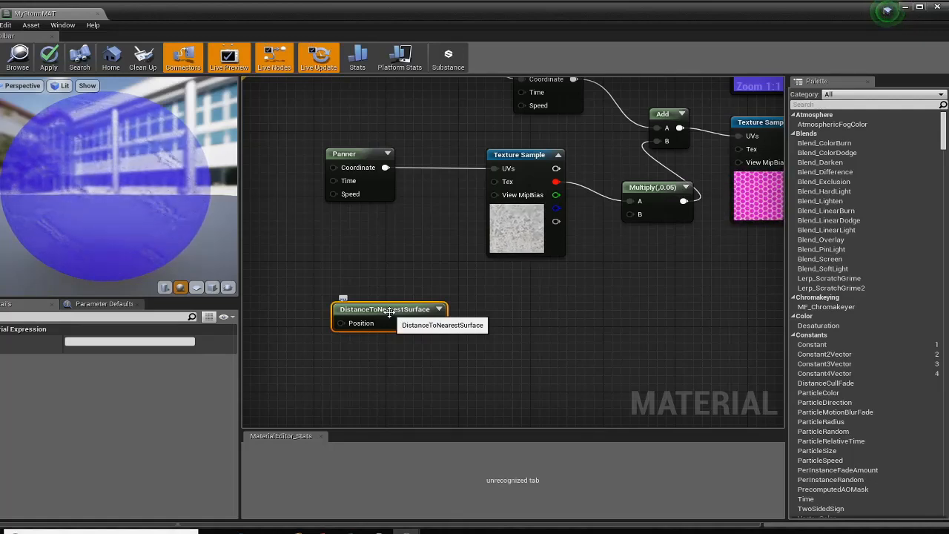
left_click_drag(390, 312, 380, 288)
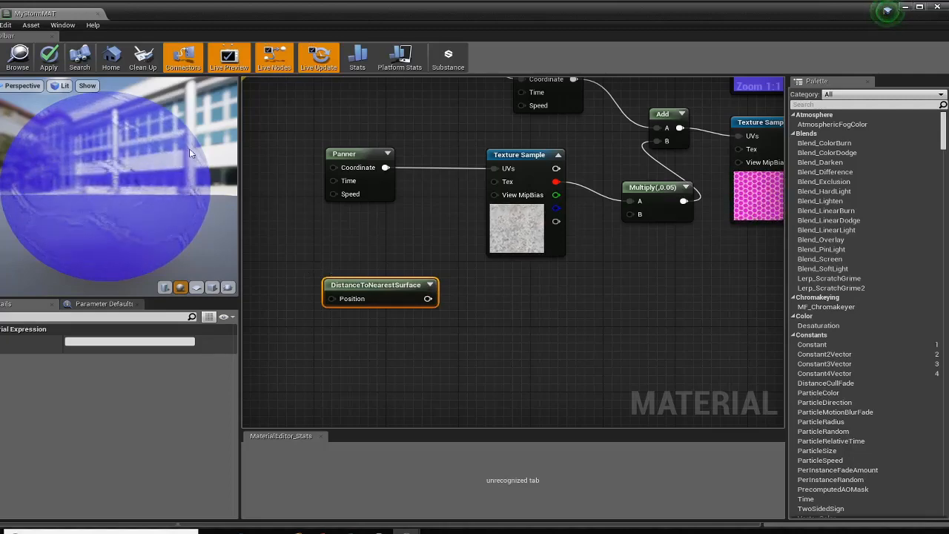
left_click_drag(290, 16, 519, 346)
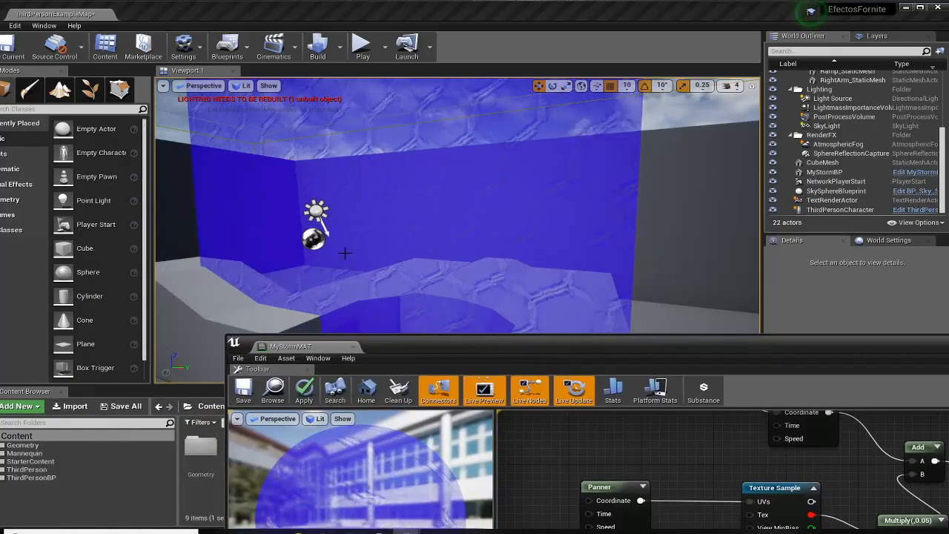
left_click_drag(495, 347, 257, 9)
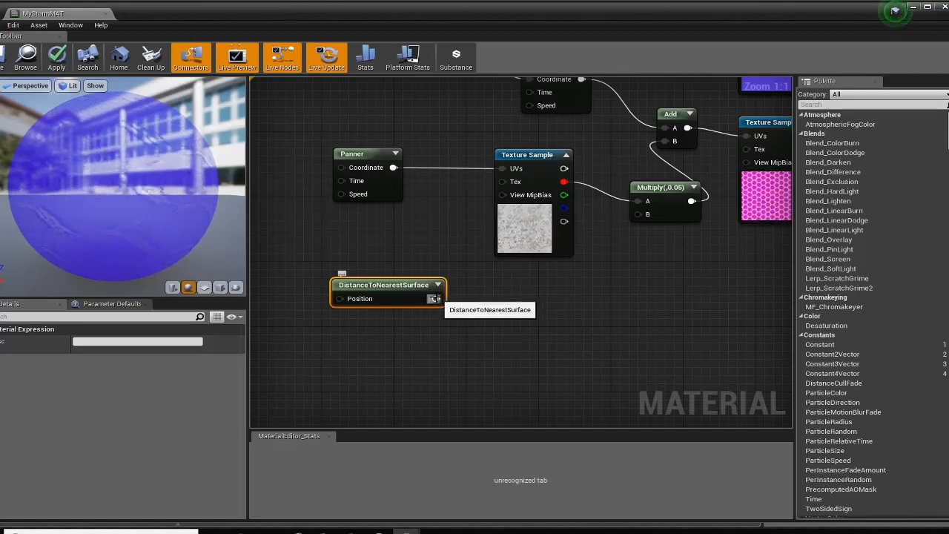
Divide the DistanceToNearestSurface output by 30 with a new Divide node and arrange the two nodes side by side.
left_click_drag(439, 305, 510, 329)
type("/")
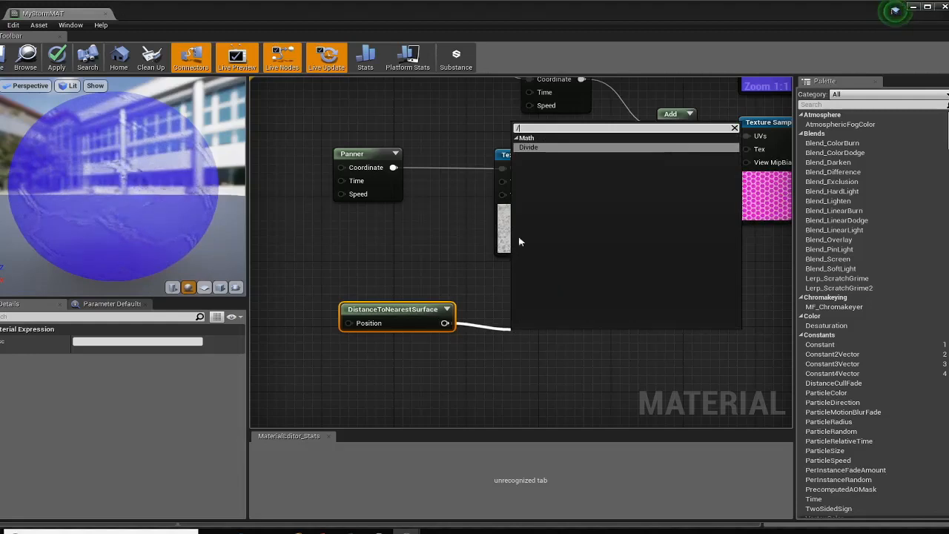
left_click(544, 147)
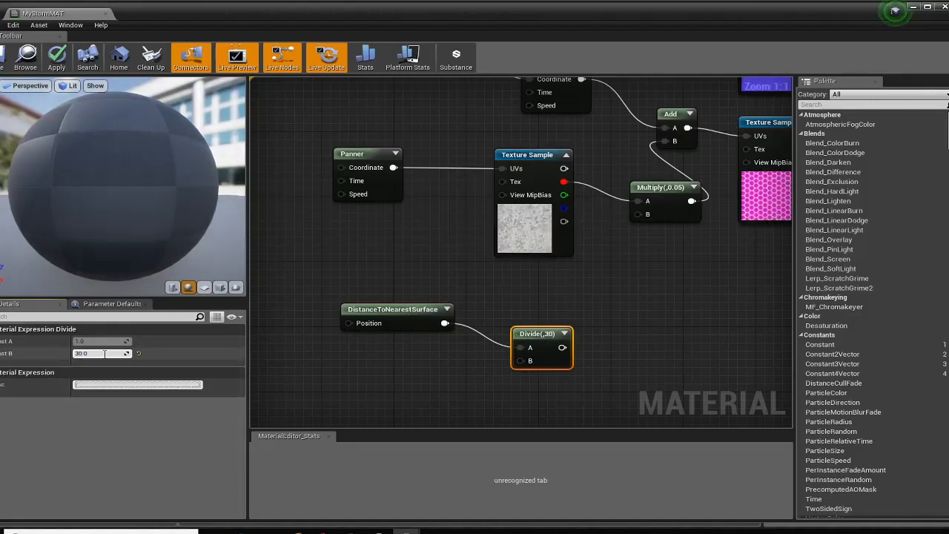
left_click_drag(533, 333, 532, 309)
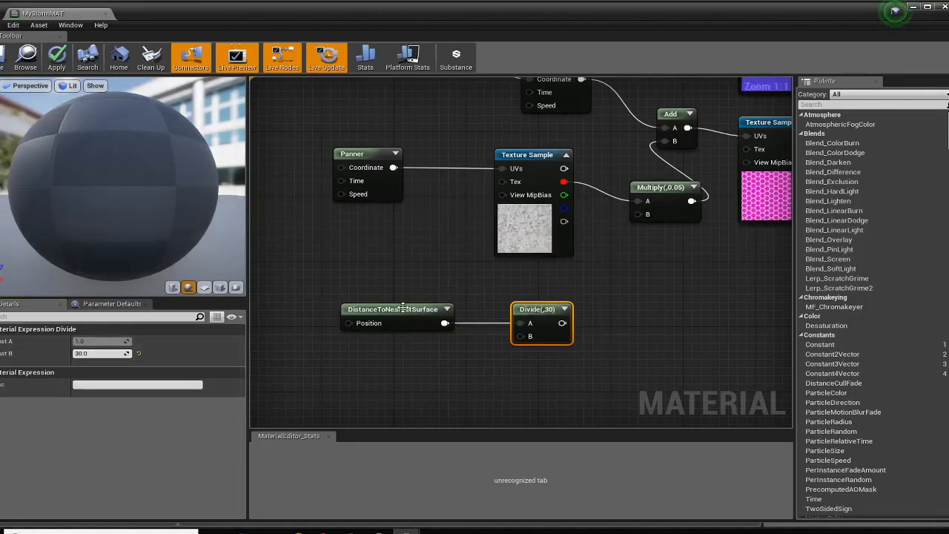
left_click(400, 312)
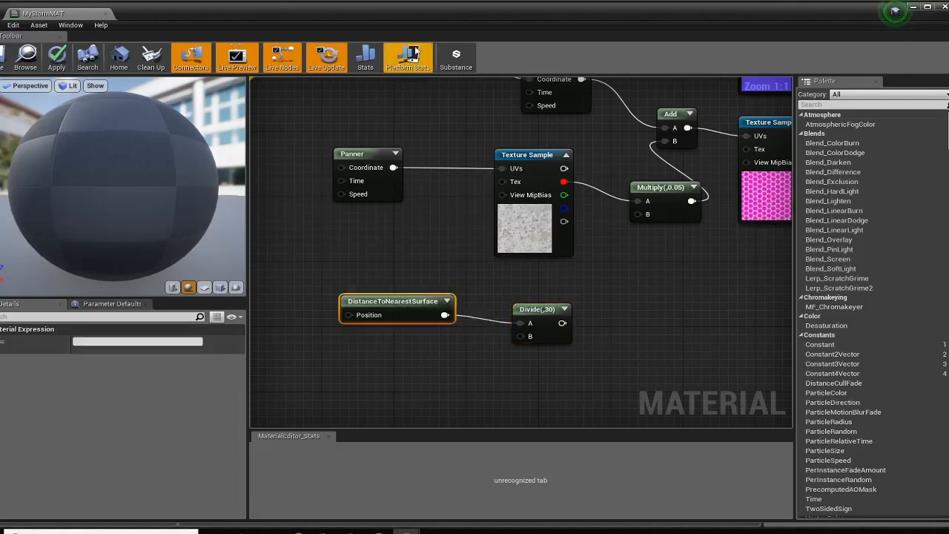
left_click_drag(445, 10, 859, 98)
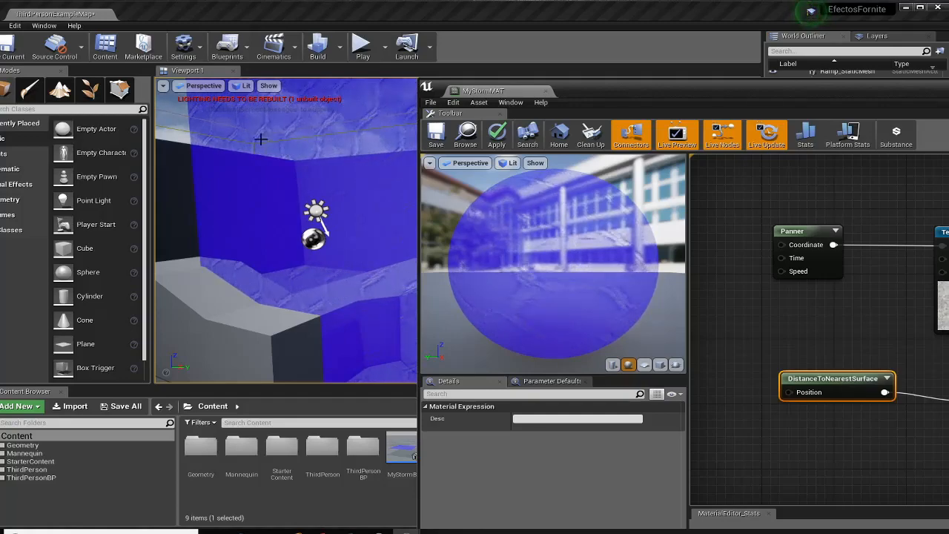
double_click(579, 90)
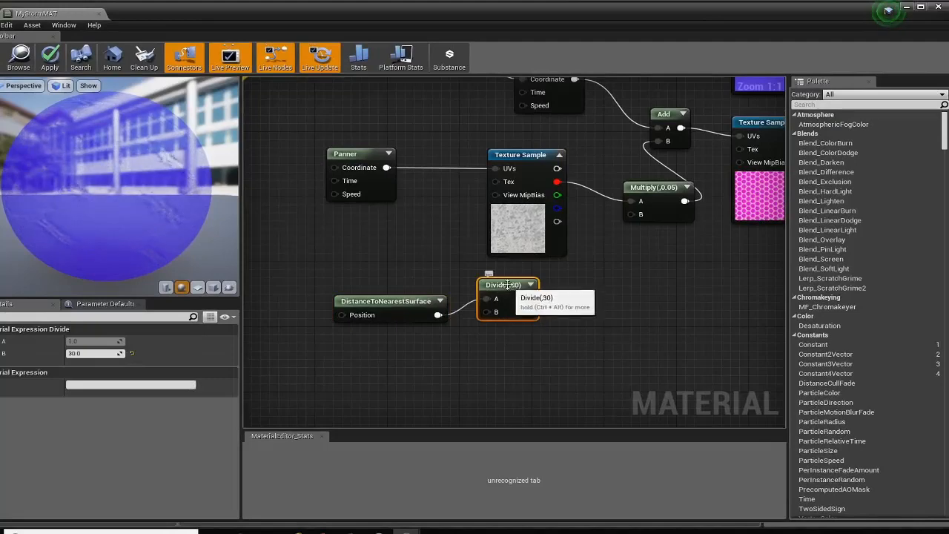
Feed the Divide output into a new Clamp node with min 0 and max 1, and check the storm wall in the level viewport.
left_click_drag(538, 314, 587, 323)
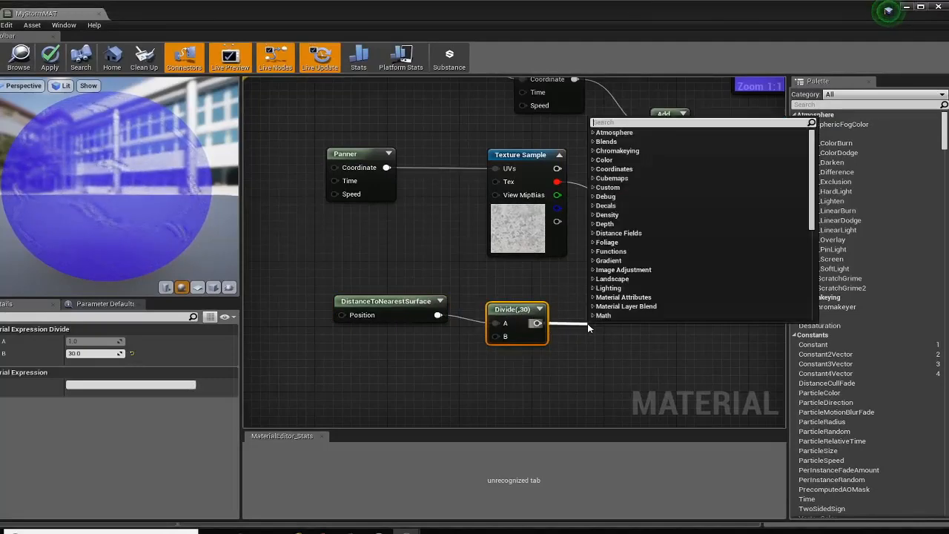
type("clamp")
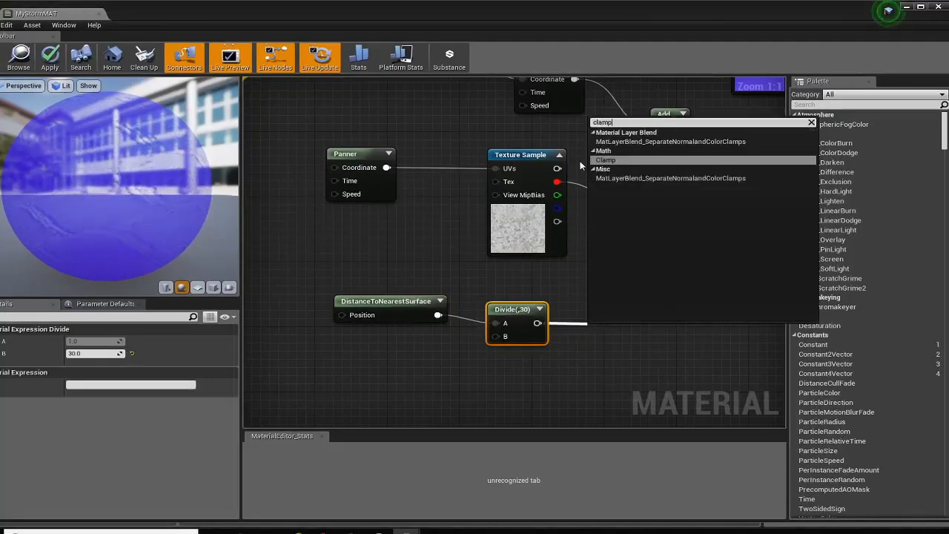
key("Return")
left_click_drag(608, 311, 599, 304)
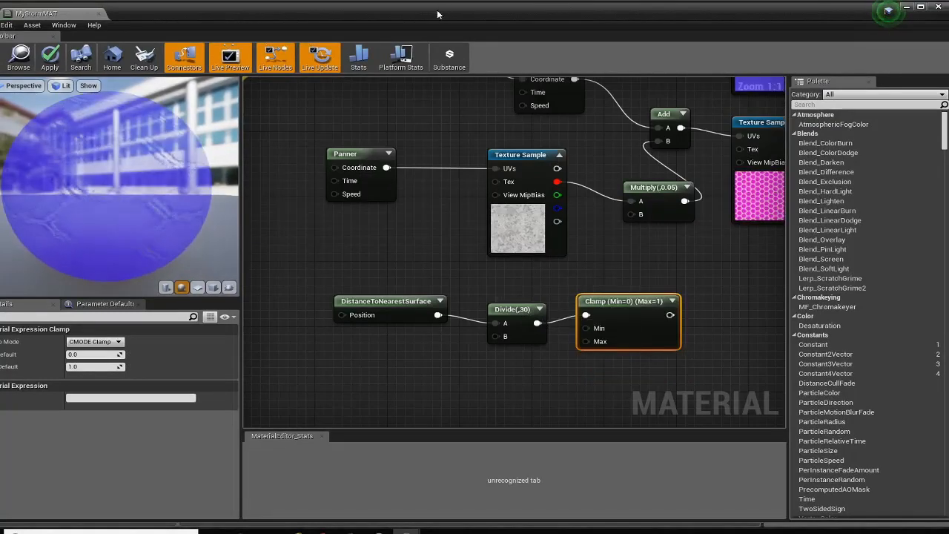
left_click_drag(438, 14, 773, 50)
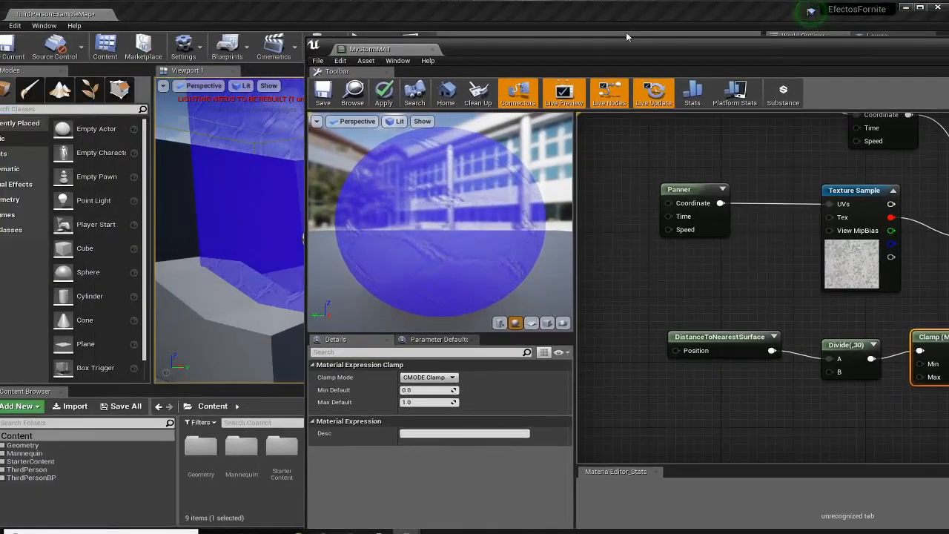
left_click_drag(624, 48, 707, 40)
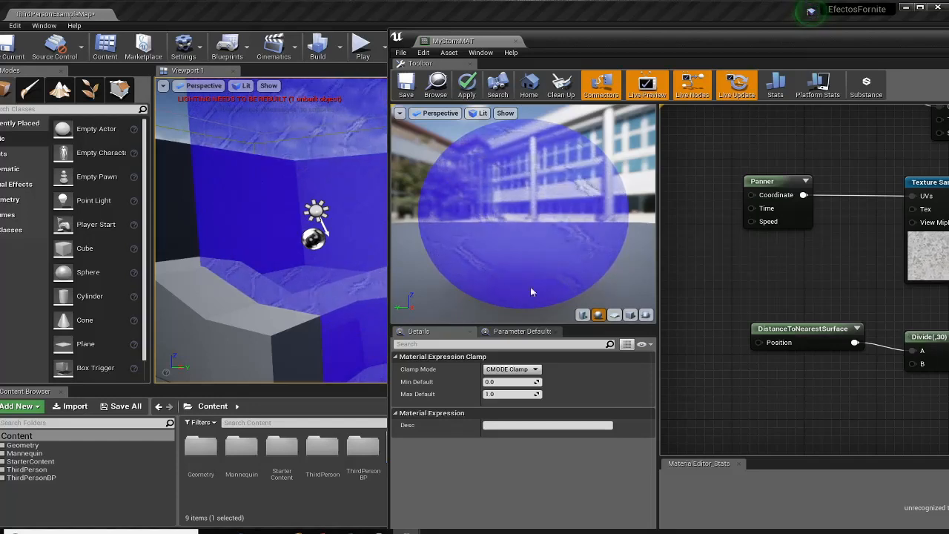
left_click_drag(746, 38, 341, 2)
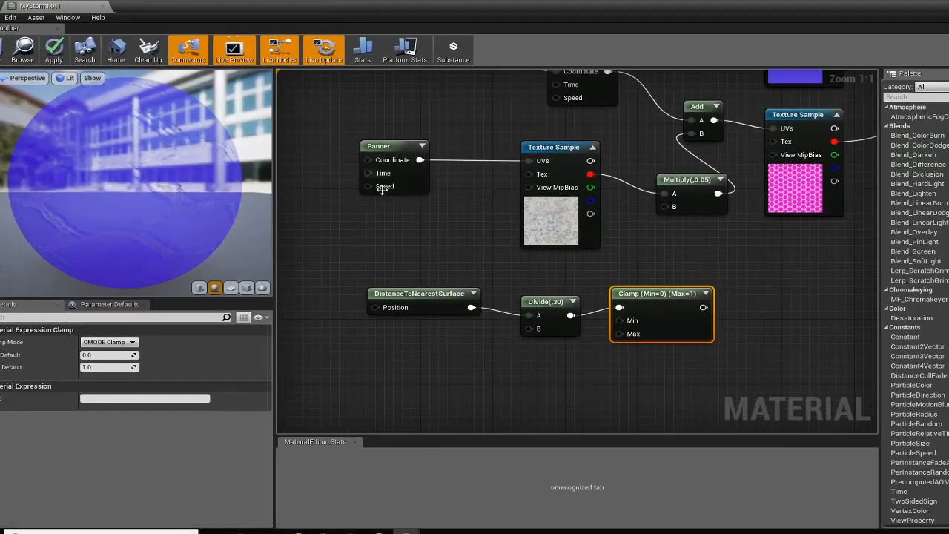
Invert the Clamp output with a new OneMinus node and reposition the whole distance node chain beneath the macro variation nodes.
left_click_drag(347, 257, 623, 371)
mouse_move(667, 302)
left_mouse_down()
mouse_move(549, 302)
mouse_move(657, 291)
left_mouse_up()
left_click(577, 275)
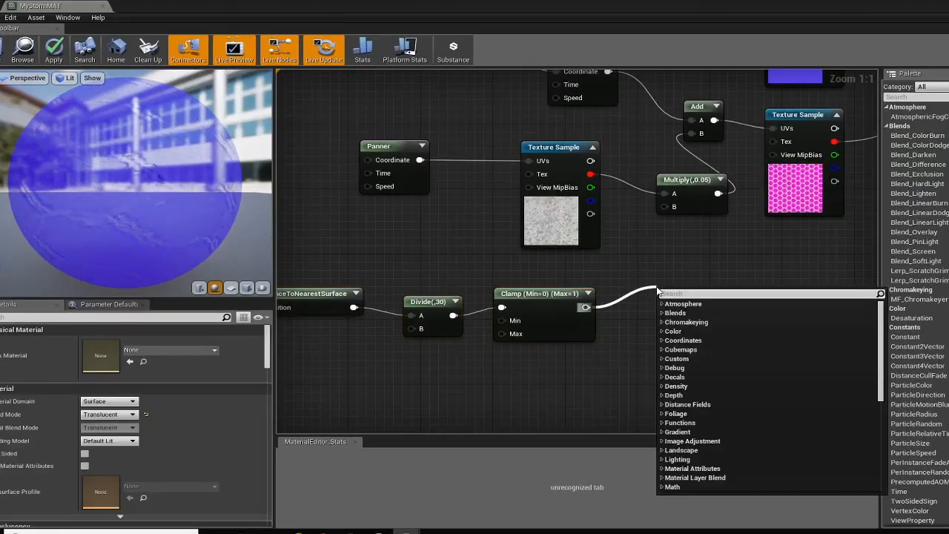
type("one")
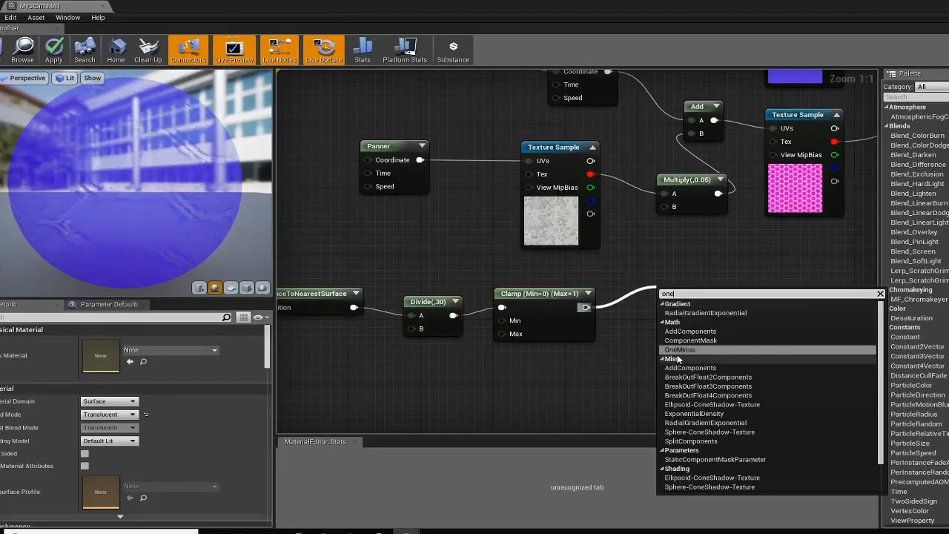
left_click(677, 350)
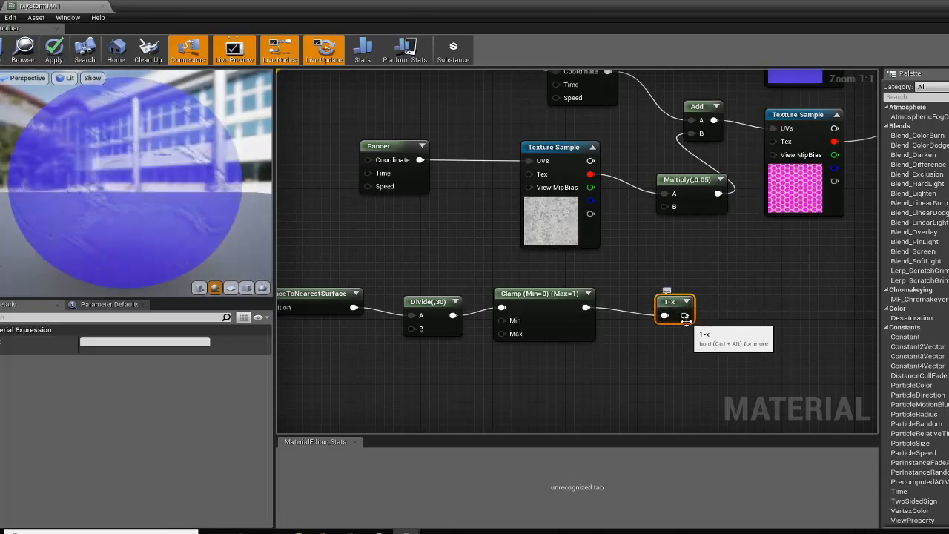
left_click_drag(319, 261, 683, 375)
left_click_drag(538, 296, 724, 303)
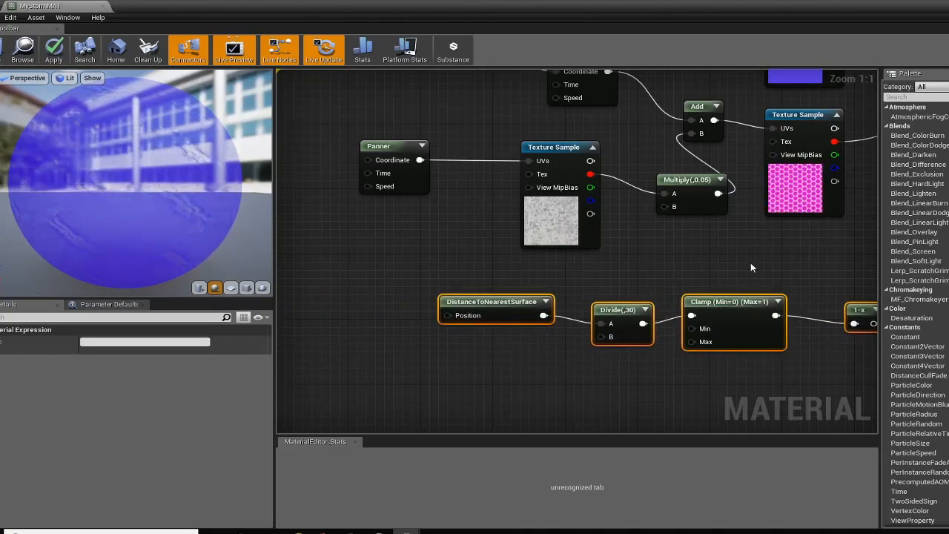
Connect the OneMinus output to MyStormMAT's Emissive Color and save the material.
right_click_drag(751, 263, 443, 324)
right_click_drag(563, 297, 576, 266)
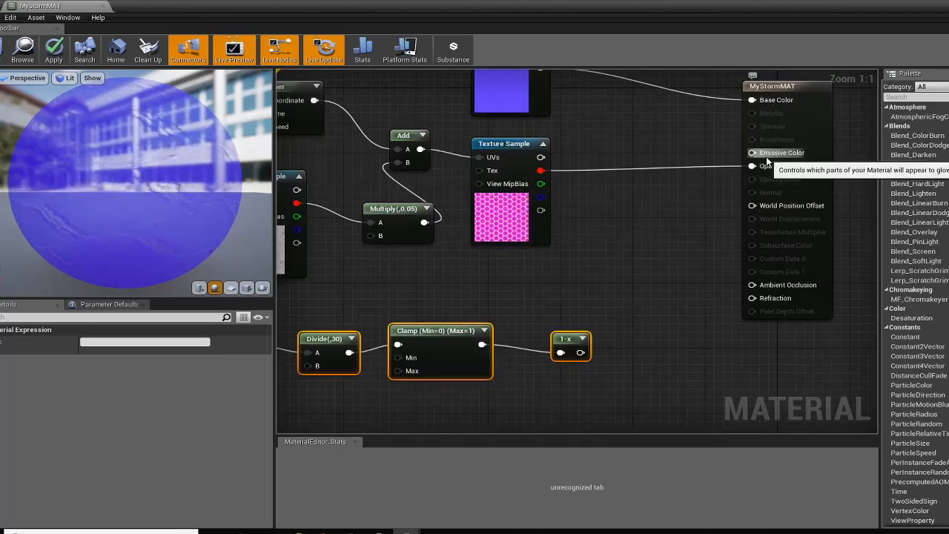
left_click_drag(579, 352, 755, 153)
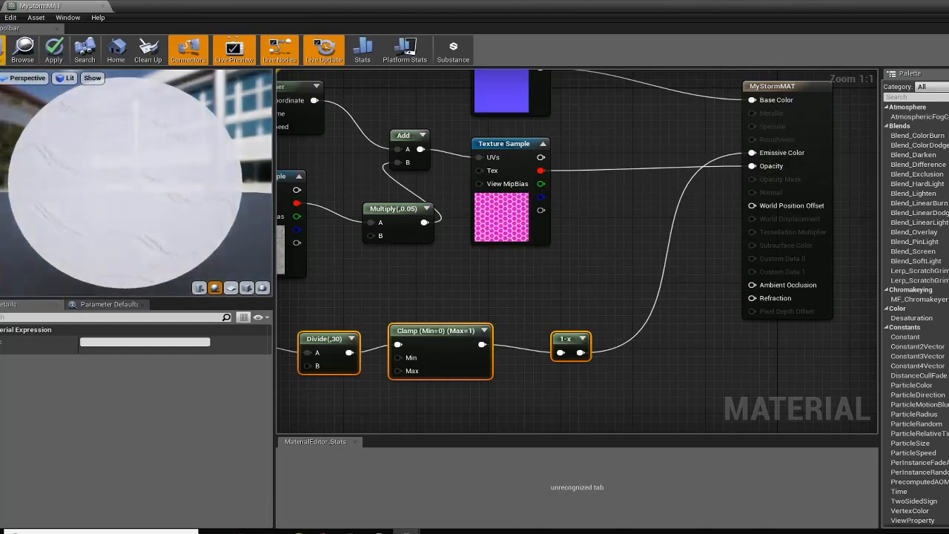
left_click(2, 51)
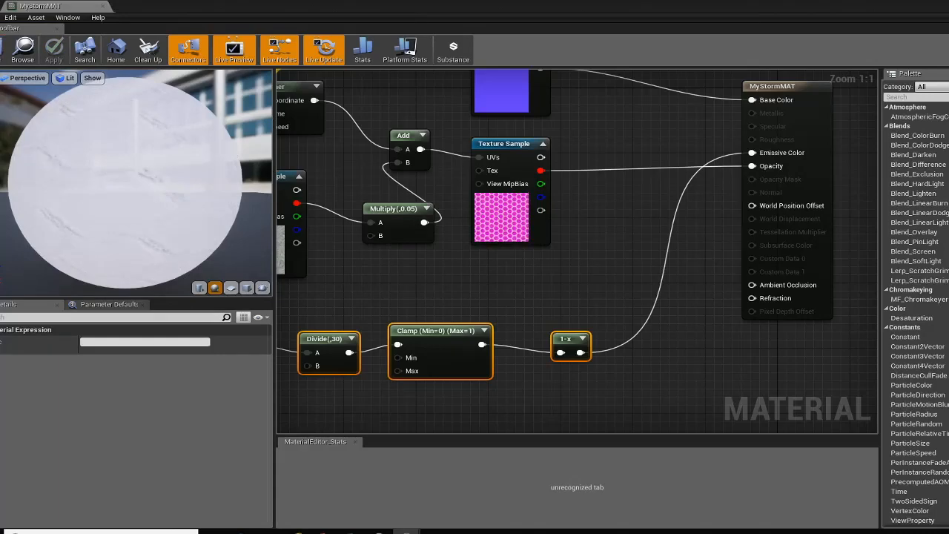
Review the distance node chain up to Emissive Color and inspect where the storm wall meets the geometry in the level.
left_click(948, 2)
left_click_drag(749, 18, 739, 20)
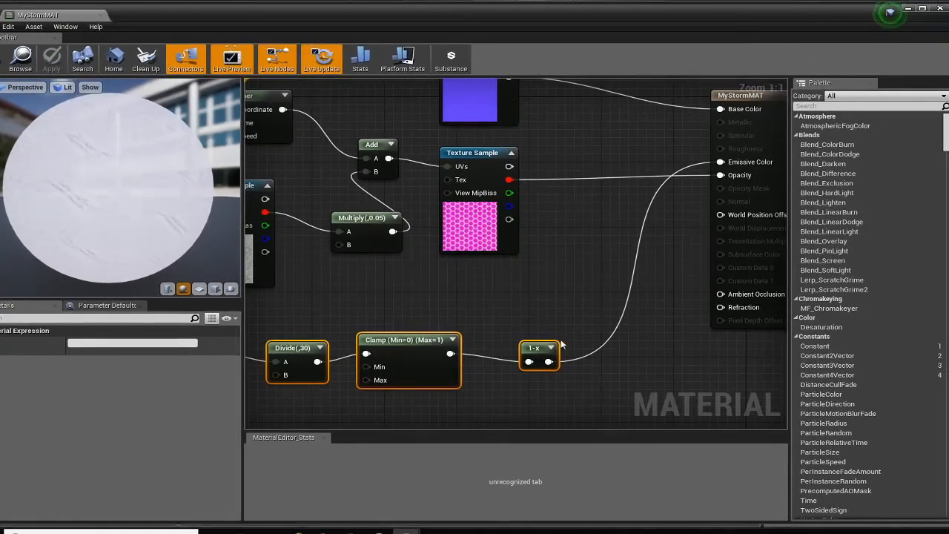
right_click_drag(528, 318, 744, 251)
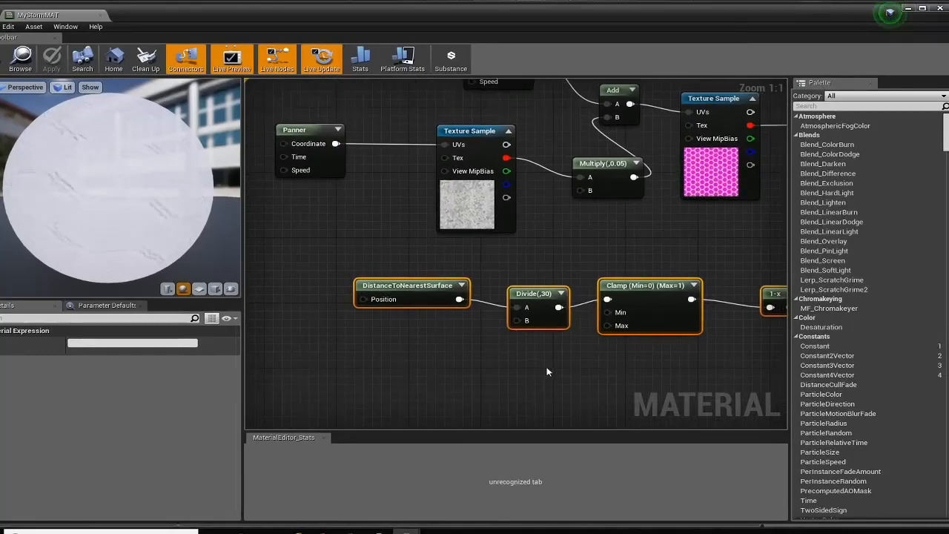
scroll(547, 372, "up", 1)
right_click_drag(604, 374, 216, 438)
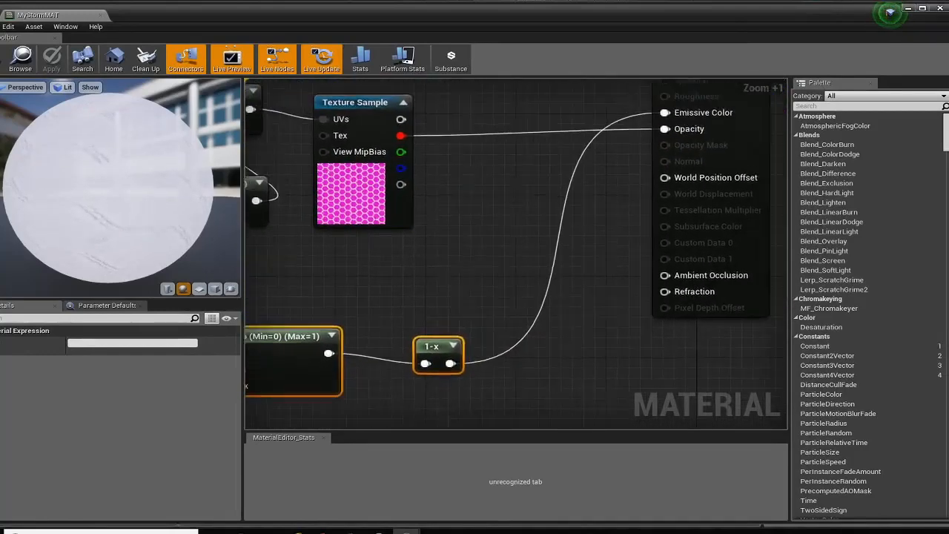
right_click_drag(602, 198, 678, 178)
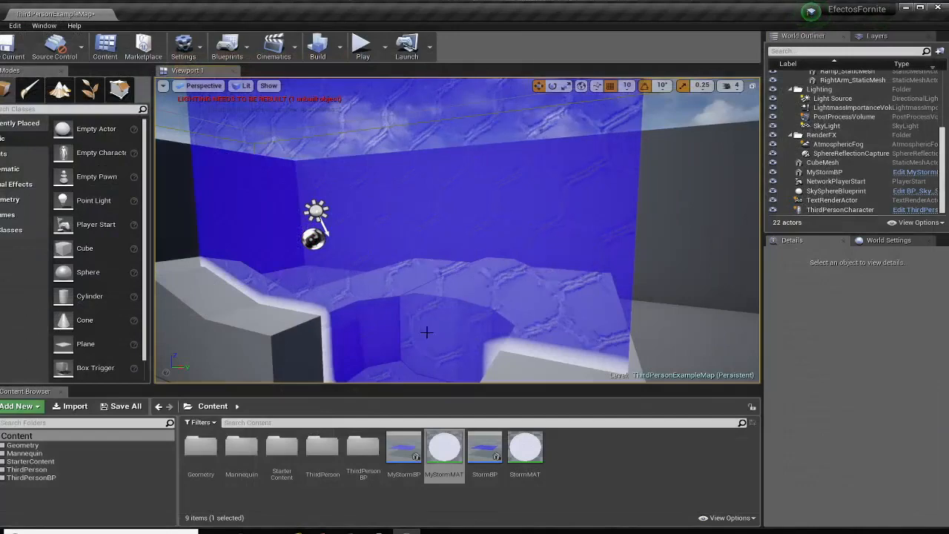
right_click_drag(425, 331, 394, 348)
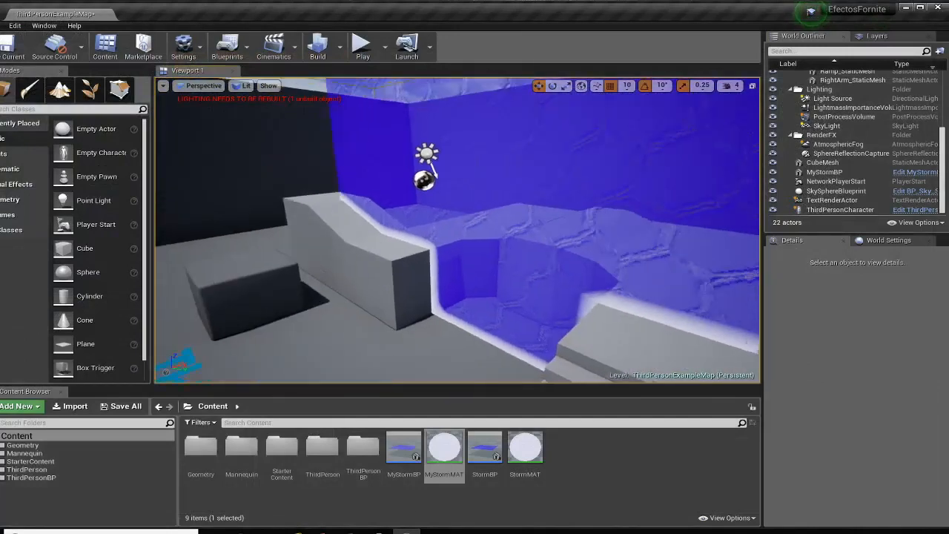
right_click_drag(420, 301, 468, 267)
Move the MyStormBP wall along X to 70 while viewing its edges against the ramps and blocks.
left_click(438, 246)
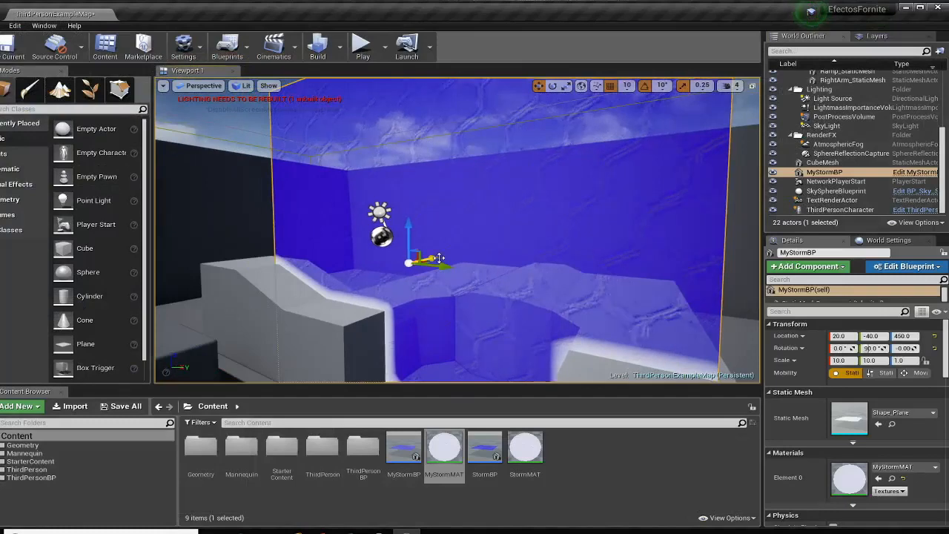
mouse_move(438, 257)
left_mouse_down()
mouse_move(375, 267)
mouse_move(469, 248)
mouse_move(517, 272)
mouse_move(467, 246)
mouse_move(433, 248)
left_mouse_up()
right_click_drag(433, 248, 407, 267)
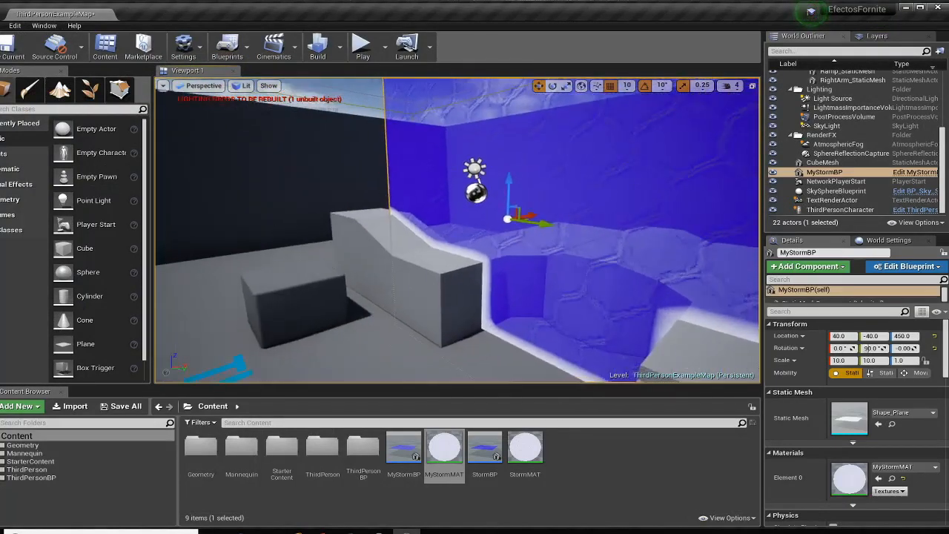
key("s")
right_click_drag(471, 238, 471, 238)
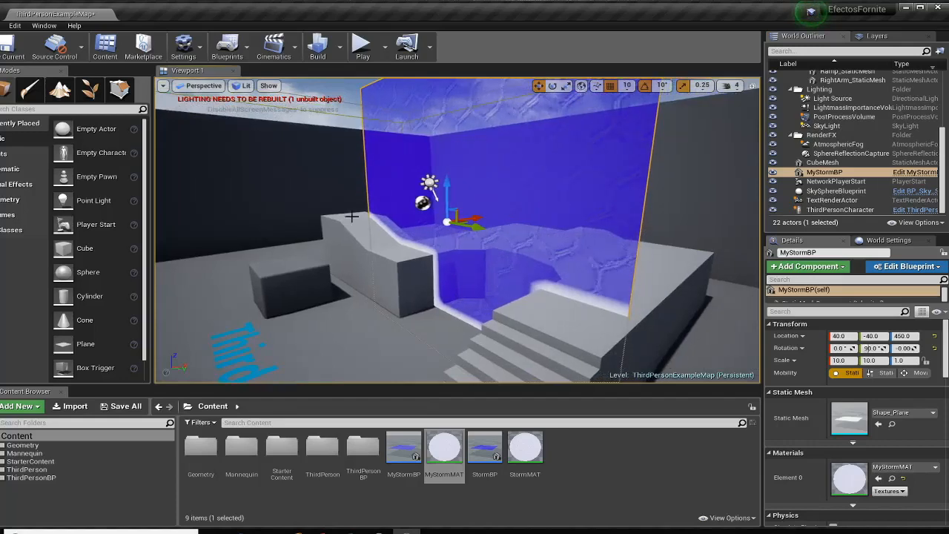
mouse_move(476, 225)
left_mouse_down()
mouse_move(449, 213)
mouse_move(381, 285)
mouse_move(436, 206)
mouse_move(482, 221)
left_mouse_up()
key("w")
Rotate the MyStormBP wall about its vertical axis through the level geometry.
mouse_move(575, 154)
right_mouse_down()
mouse_move(582, 141)
mouse_move(595, 150)
mouse_move(574, 154)
right_mouse_up()
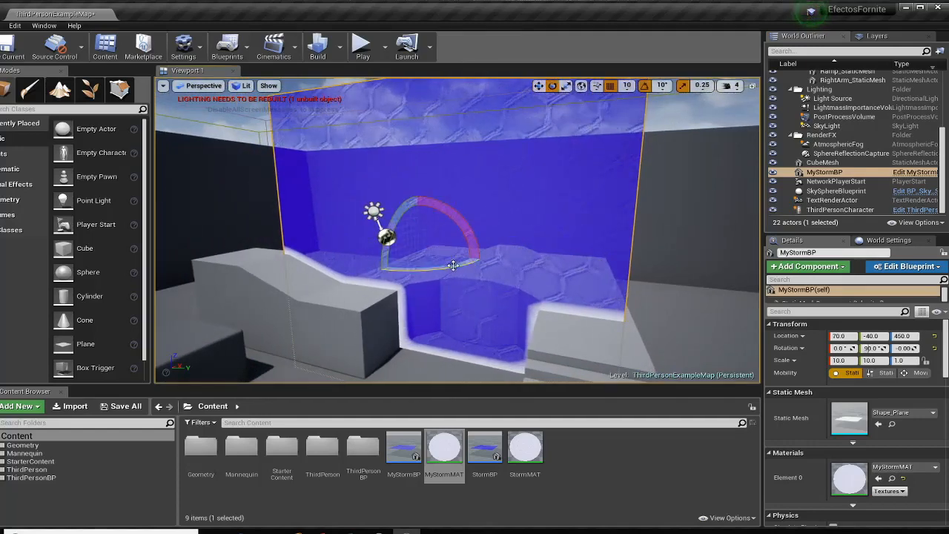
left_click_drag(453, 265, 570, 268)
left_click_drag(496, 268, 430, 243)
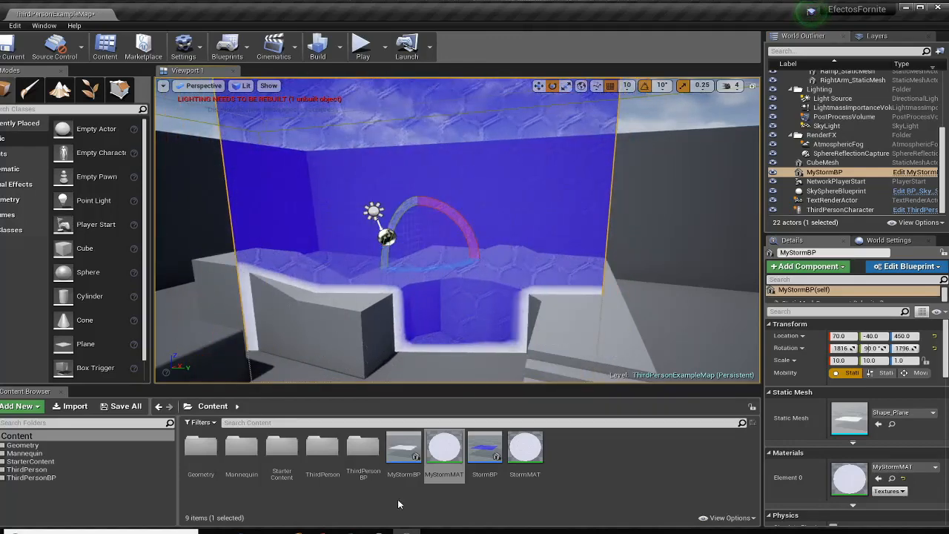
Enable Two Sided on MyStormMAT, save the material and return to the level.
double_click(437, 461)
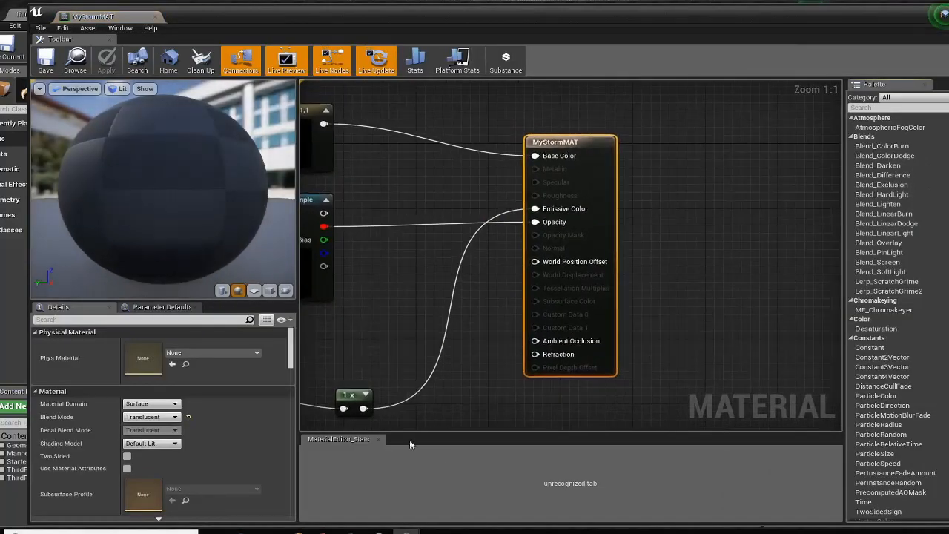
left_click(127, 456)
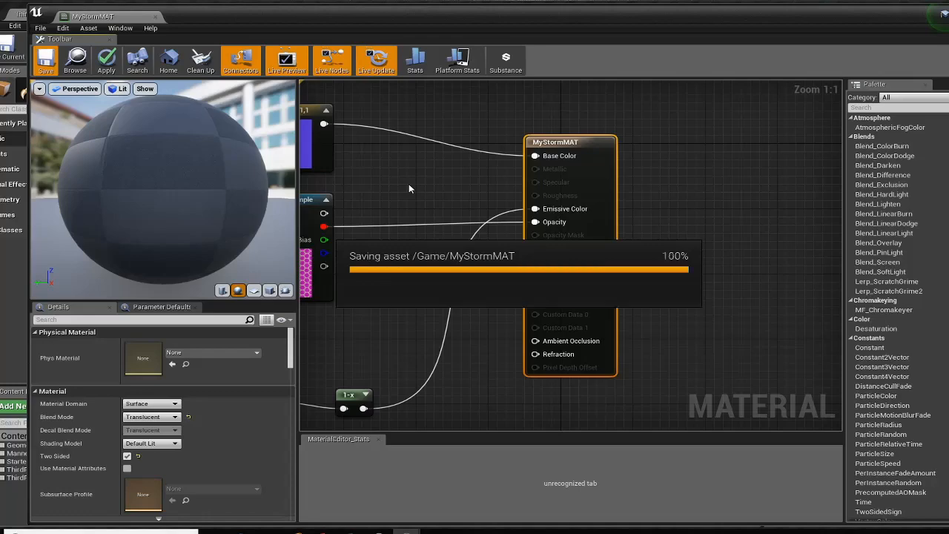
left_click_drag(930, 14, 852, 10)
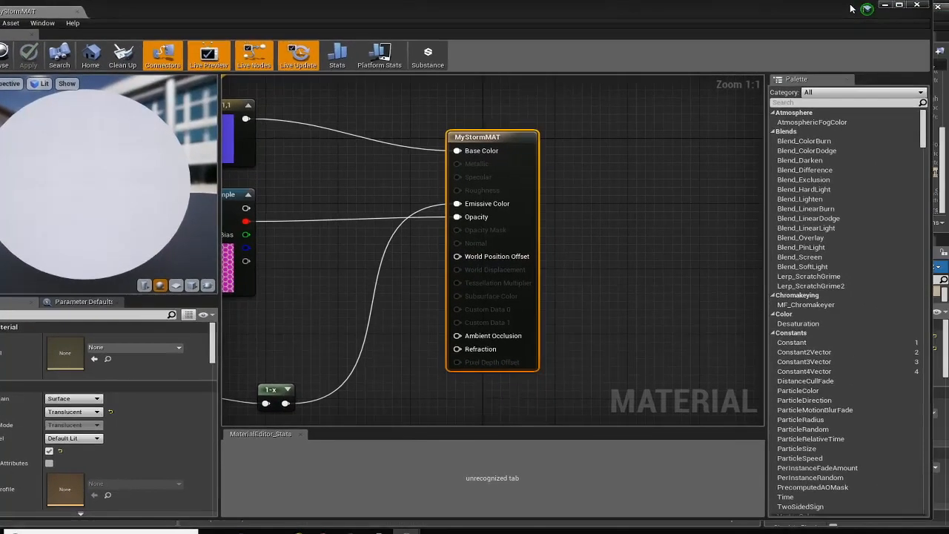
left_click(925, 6)
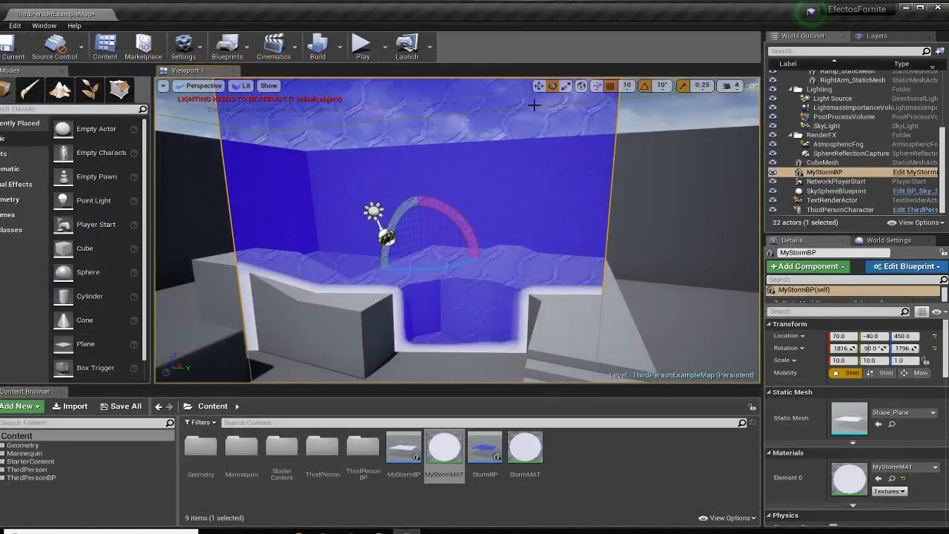
Rotate the MyStormBP wall again to check the two-sided material, and look at the whole wall from farther away.
left_click_drag(455, 265, 504, 267)
left_click_drag(382, 245, 482, 255)
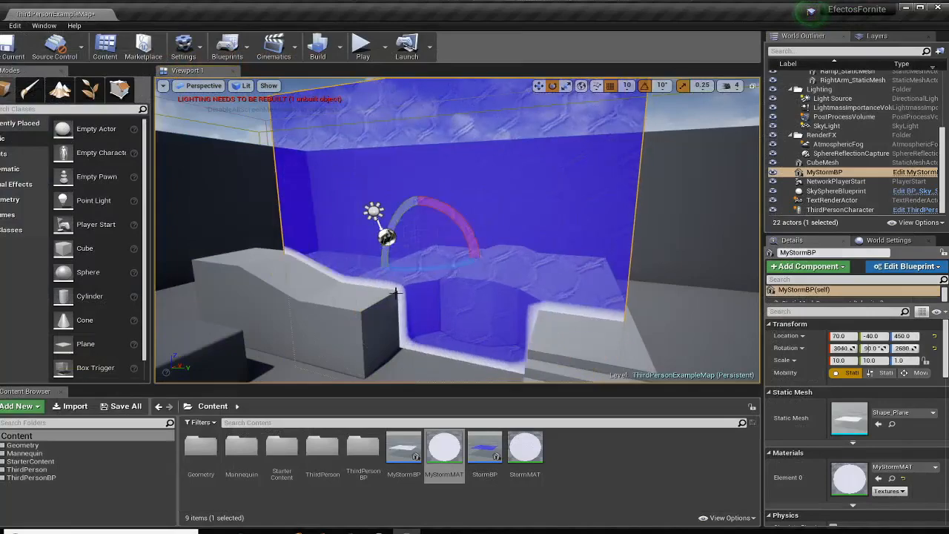
right_click_drag(486, 256, 368, 237)
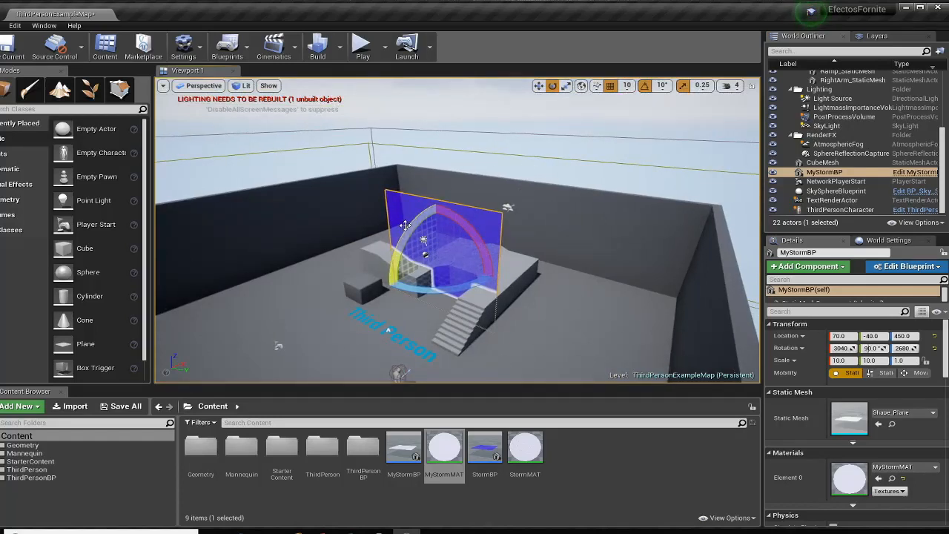
right_click_drag(375, 282, 374, 259)
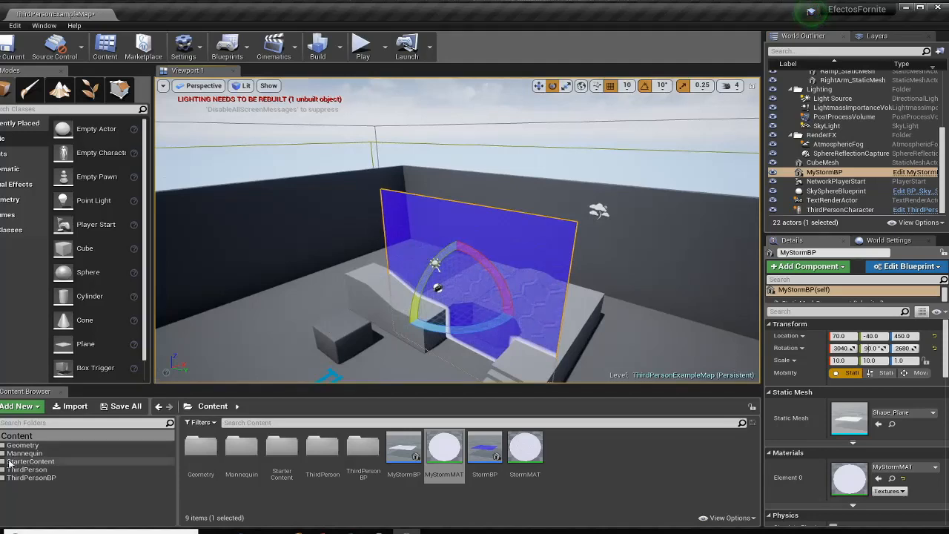
Place a Cylinder on the floor beside the storm wall and raise it to Z 530.
left_click_drag(89, 296, 299, 338)
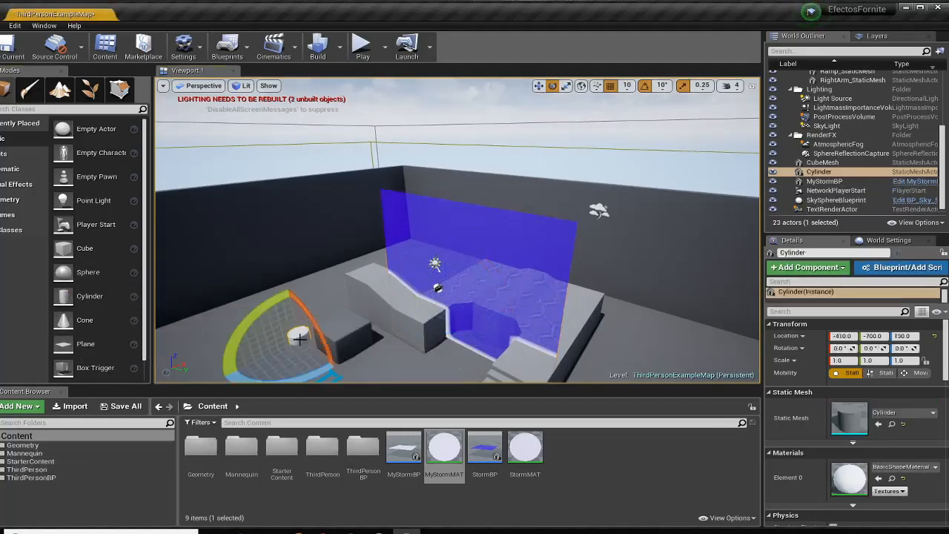
left_click(540, 86)
left_click_drag(289, 307, 286, 250)
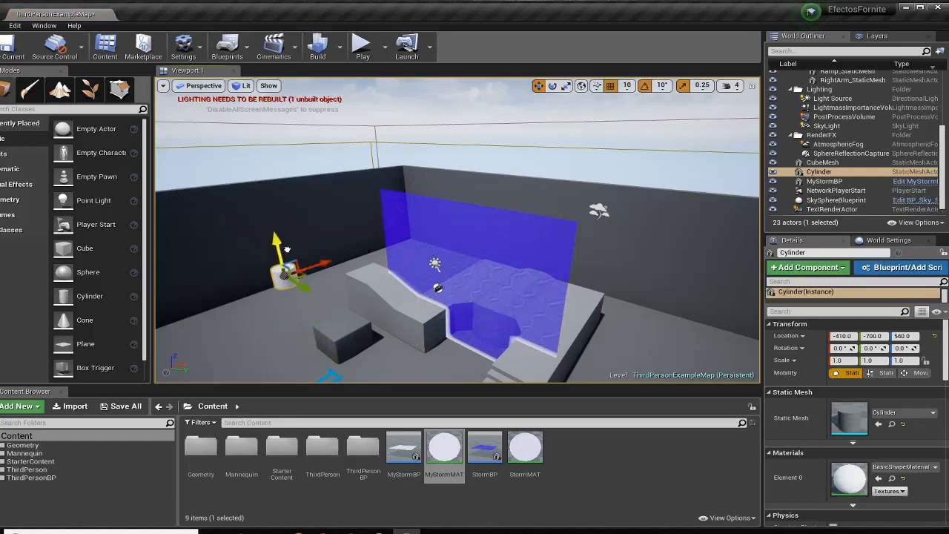
Scale the cylinder to 11 in X and Y and 12.25 in Z.
left_click(566, 86)
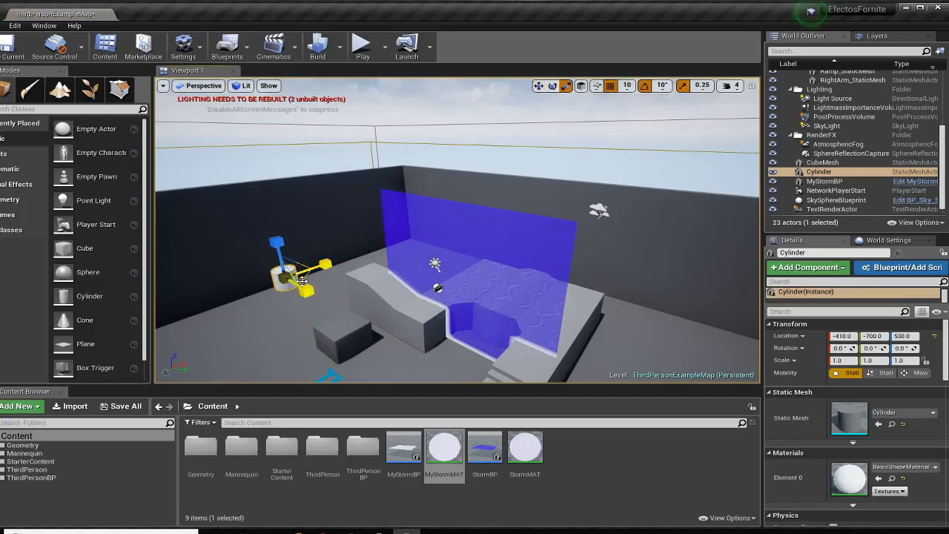
left_click_drag(303, 277, 423, 275)
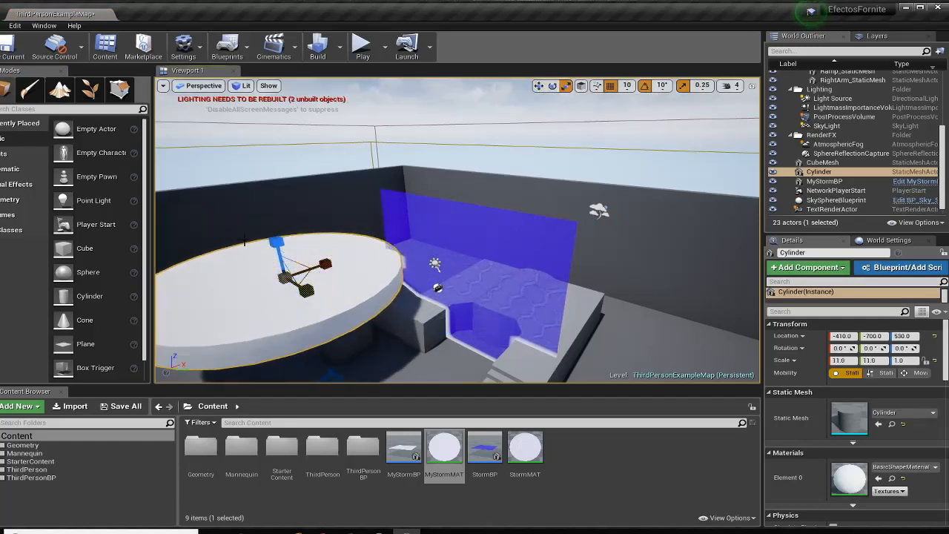
left_click_drag(269, 244, 270, 178)
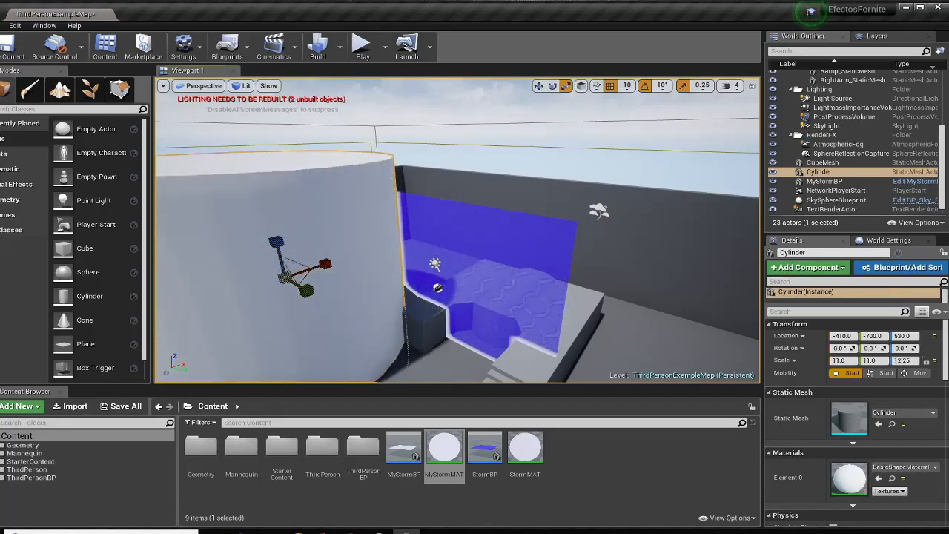
Shrink the cylinder to 10.5 in X and Y, and delete it from the level.
key("s")
mouse_move(354, 371)
right_mouse_down()
mouse_move(291, 370)
mouse_move(354, 370)
right_mouse_up()
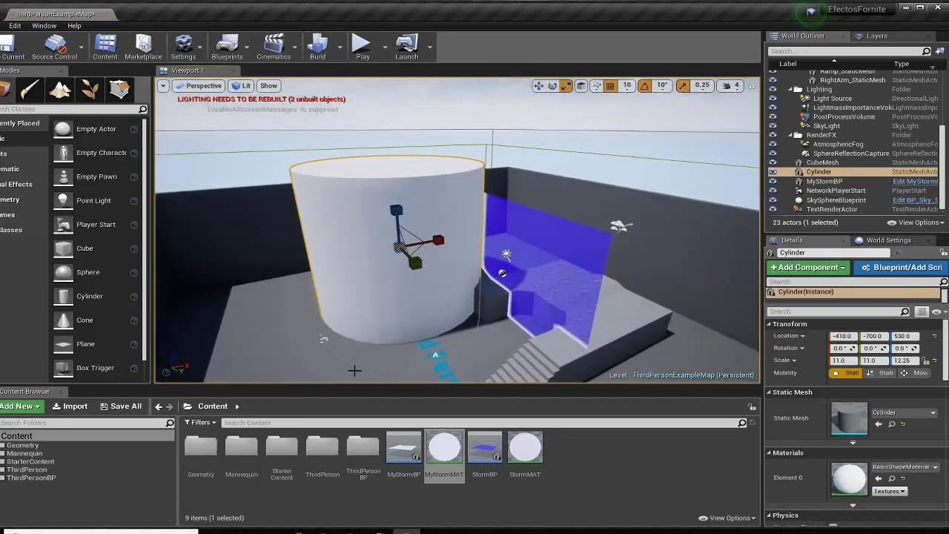
mouse_move(412, 246)
left_mouse_down()
mouse_move(586, 246)
mouse_move(407, 247)
left_mouse_up()
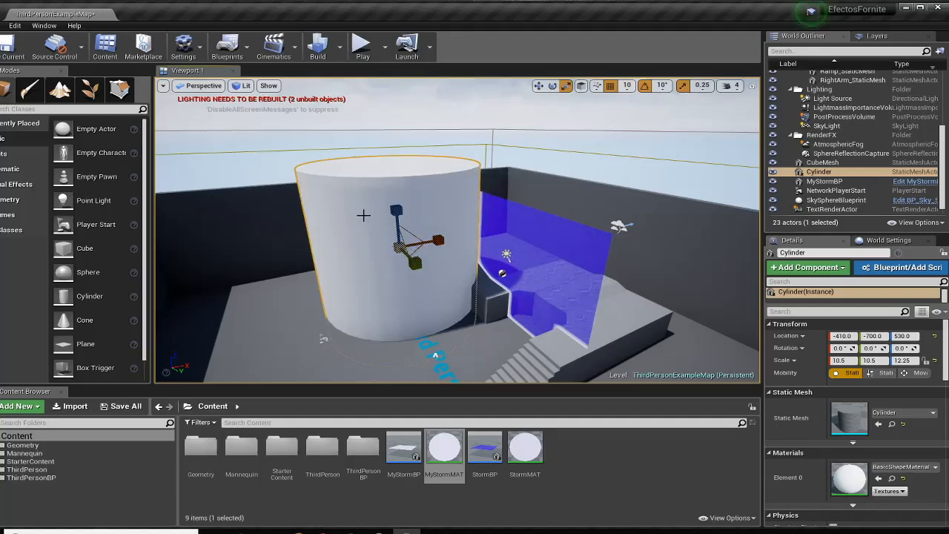
key("Delete")
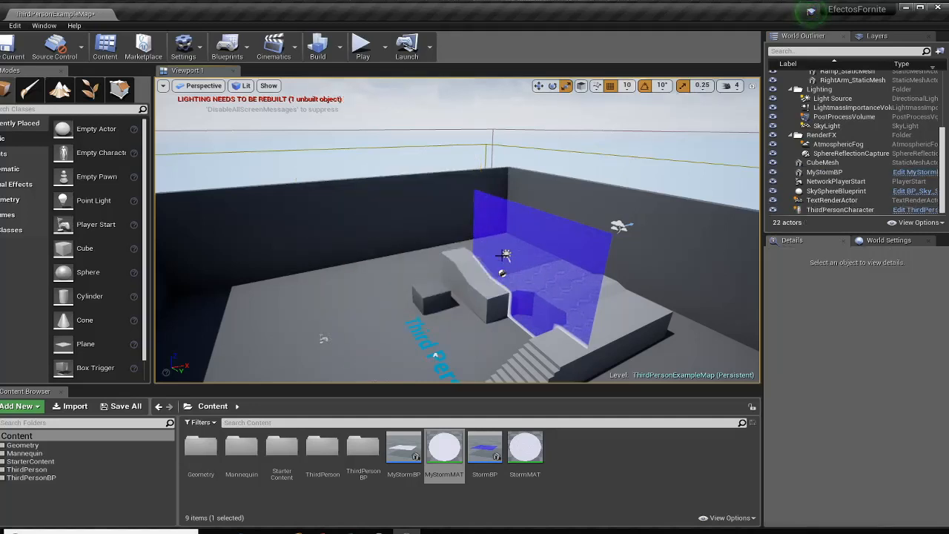
Select the MyStormBP wall and enlarge it to a scale of 34.25 in X and Y.
left_click(562, 243)
right_click_drag(417, 348, 475, 334)
key("w")
key("f")
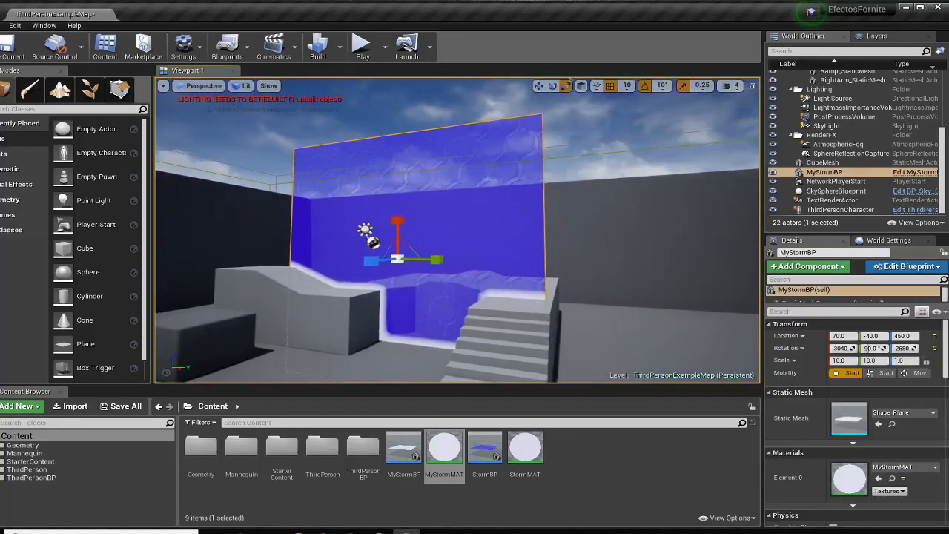
left_click_drag(414, 250, 296, 167)
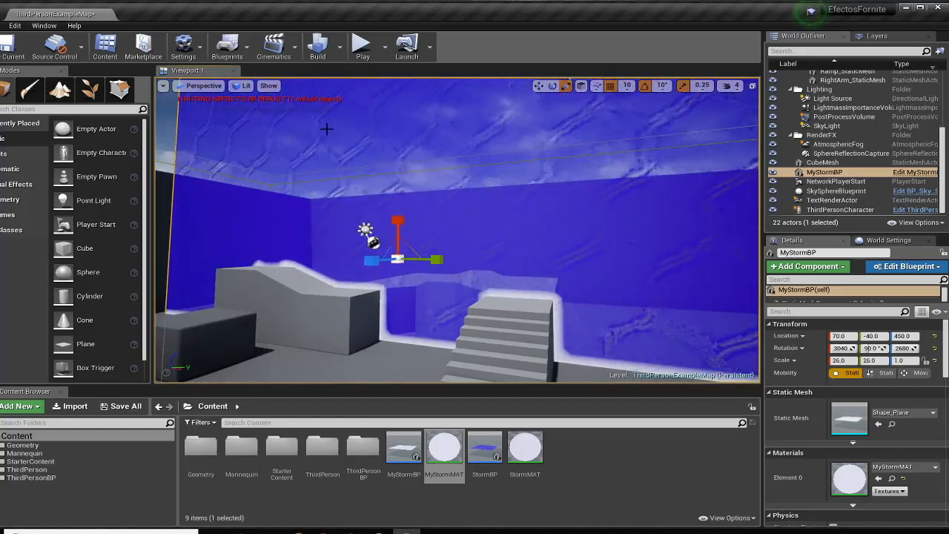
right_click_drag(525, 197, 512, 148)
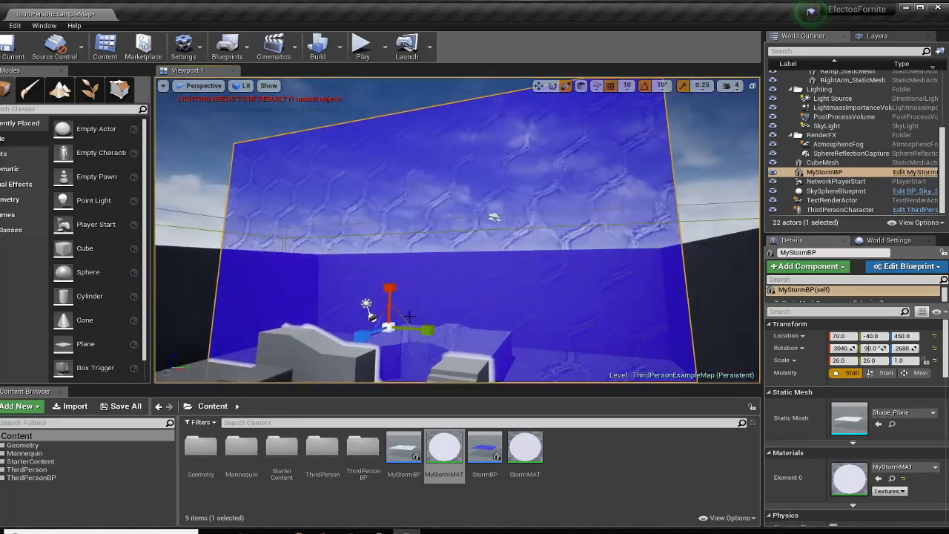
left_click_drag(404, 313, 467, 267)
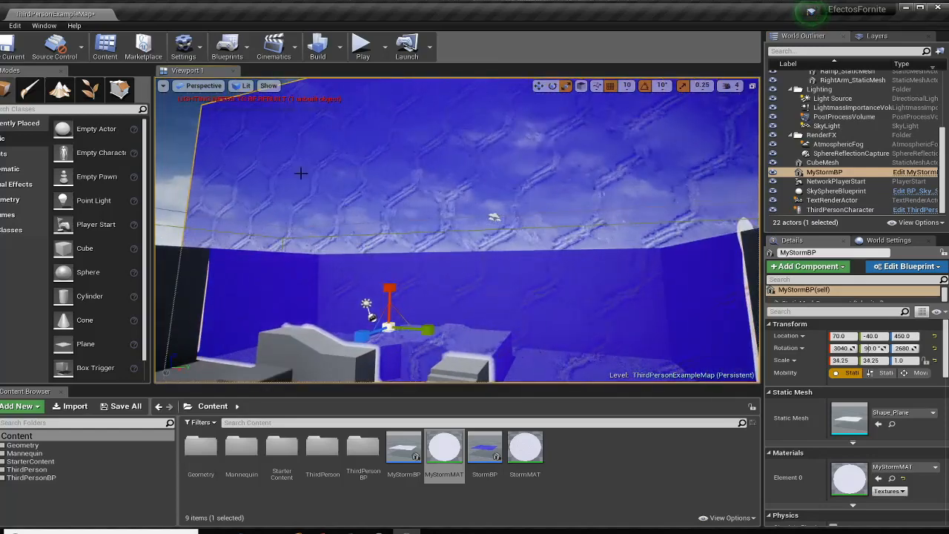
Open MyStormMAT and review the Panner, Add, Multiply and Texture Sample nodes that drive the hexagon pattern.
double_click(427, 469)
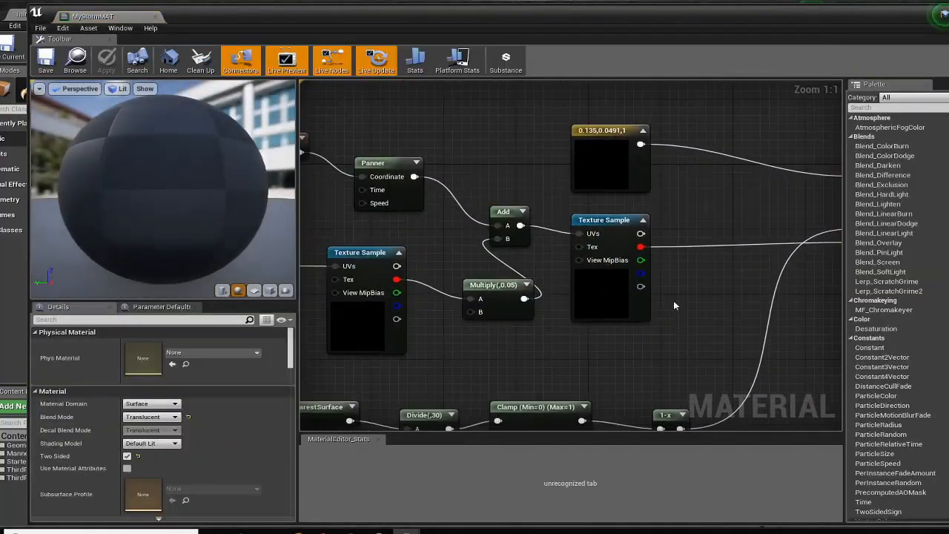
right_click_drag(441, 235, 598, 283)
left_click(433, 190)
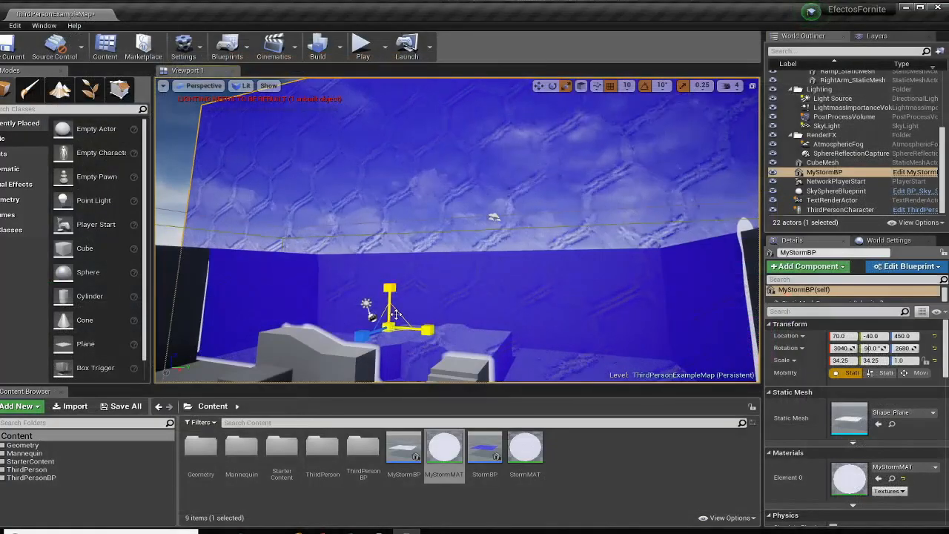
Reduce the MyStormBP wall to a scale of 21 in X and Y, and look at it up close.
mouse_move(395, 315)
left_mouse_down()
mouse_move(377, 331)
mouse_move(394, 311)
mouse_move(386, 319)
left_mouse_up()
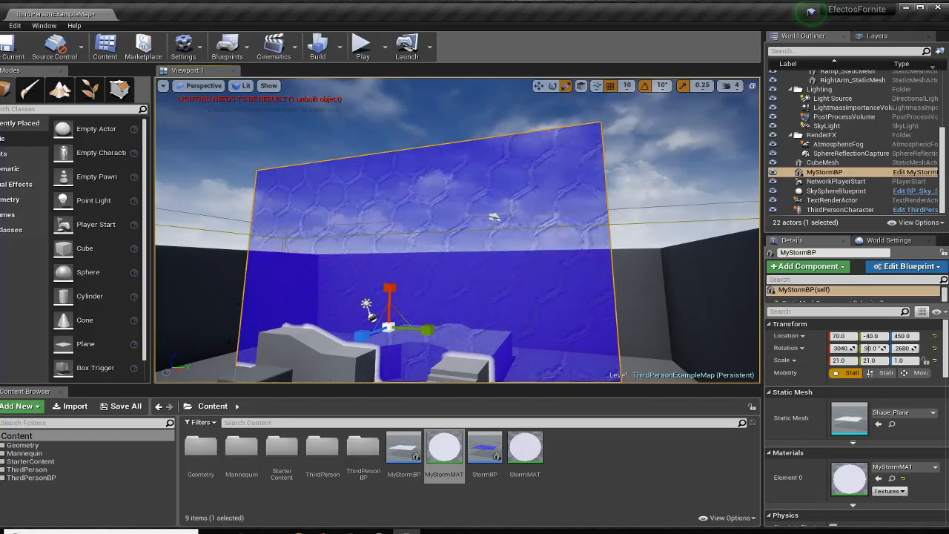
right_click_drag(424, 308, 376, 349)
key("w")
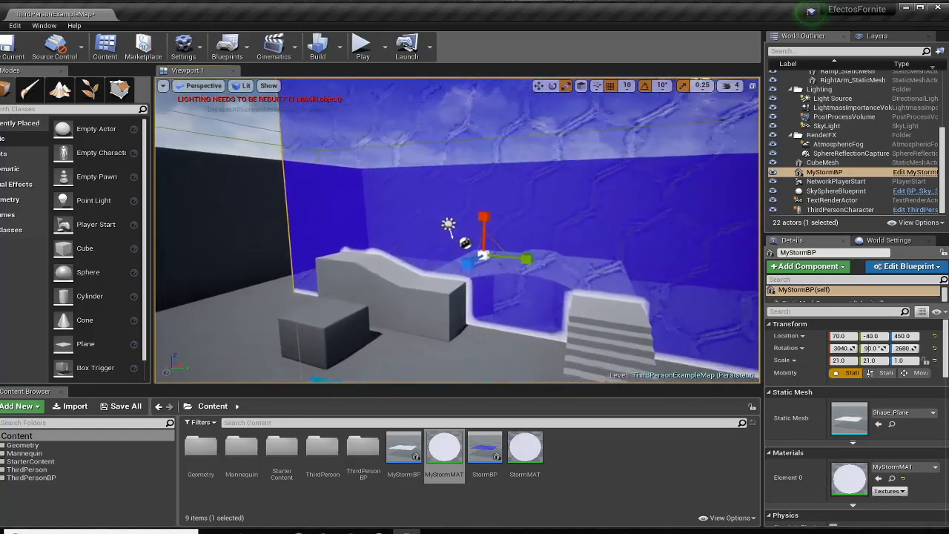
Move the MyStormBP wall to X 160, Y 60, Z 530 and look at its upper part.
left_click(539, 86)
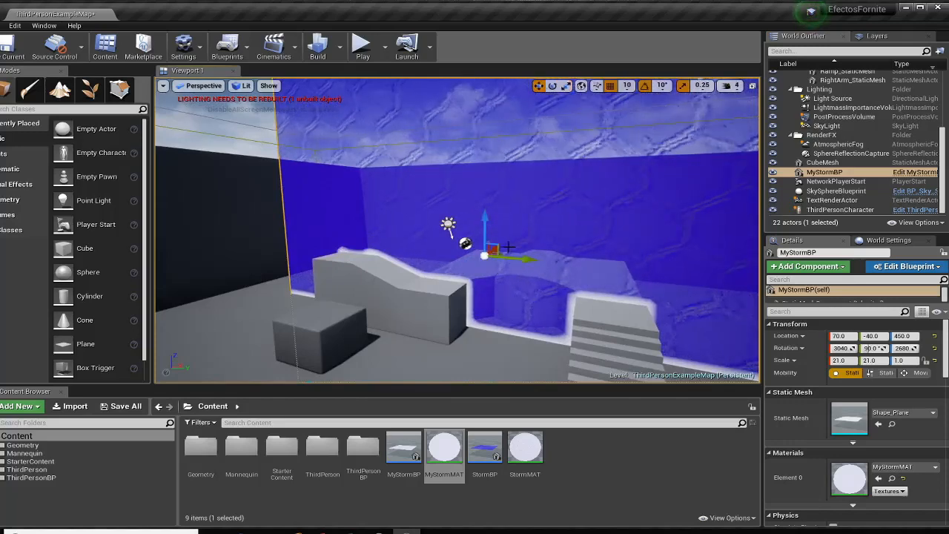
left_click_drag(496, 250, 525, 230)
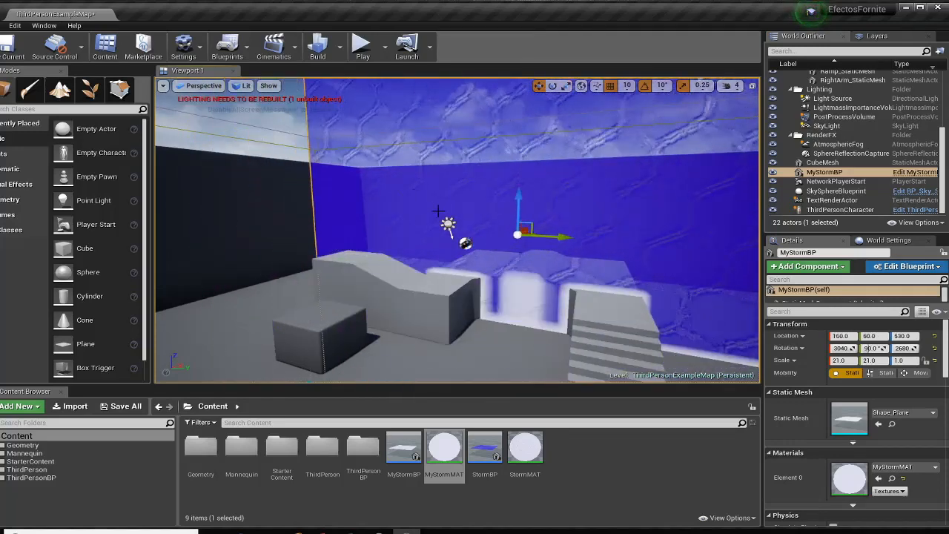
right_click_drag(416, 216, 418, 159)
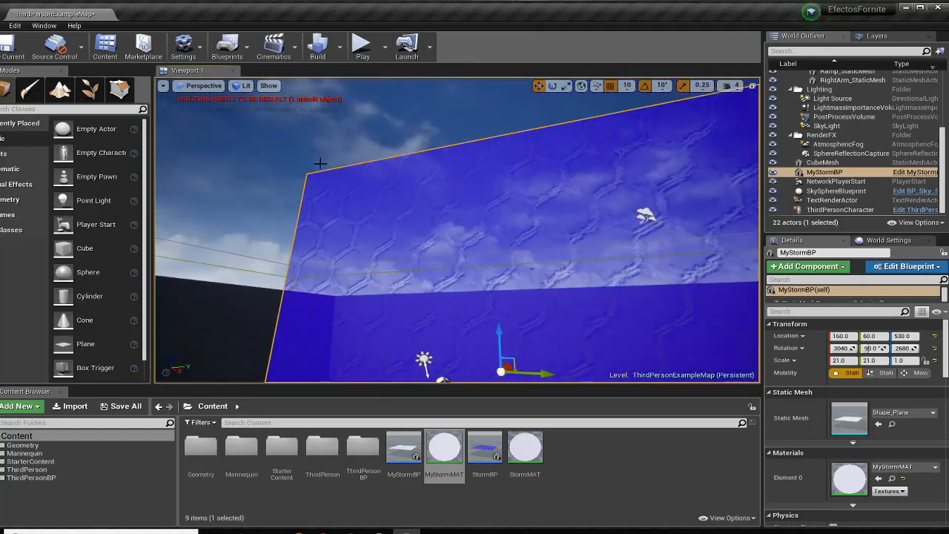
Reopen MyStormMAT and review the connections into Emissive Color and Opacity on the material's result node.
double_click(443, 447)
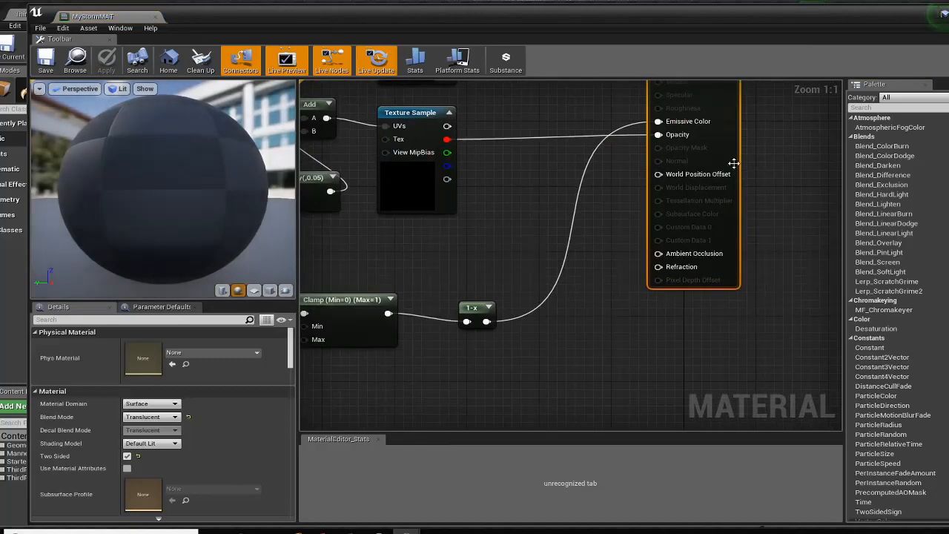
right_click_drag(668, 196, 639, 258)
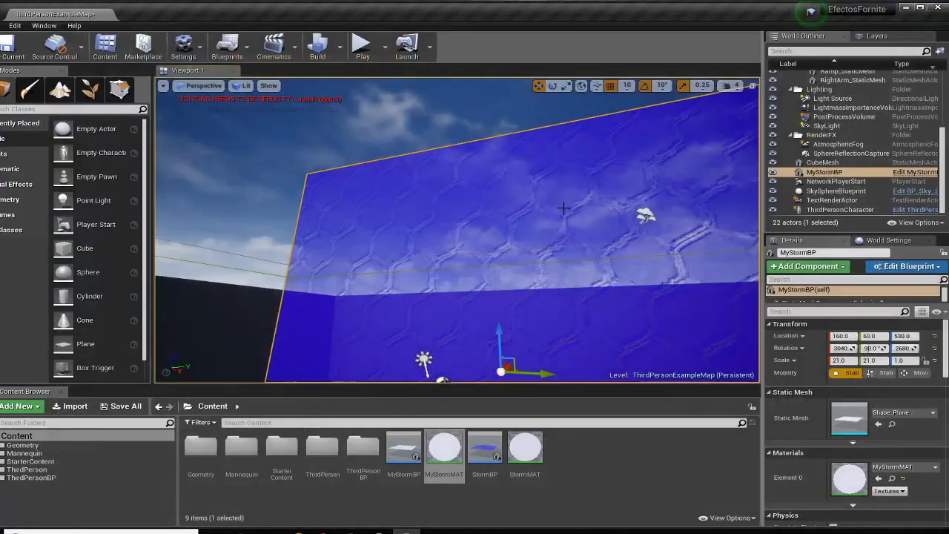
Slide the storm wall along X to 90 and back through the ramp to 330, checking the glow where it meets the geometry.
mouse_move(456, 229)
right_mouse_down()
mouse_move(476, 223)
mouse_move(460, 226)
right_mouse_up()
right_click_drag(550, 244, 612, 92)
right_click_drag(507, 243, 507, 243)
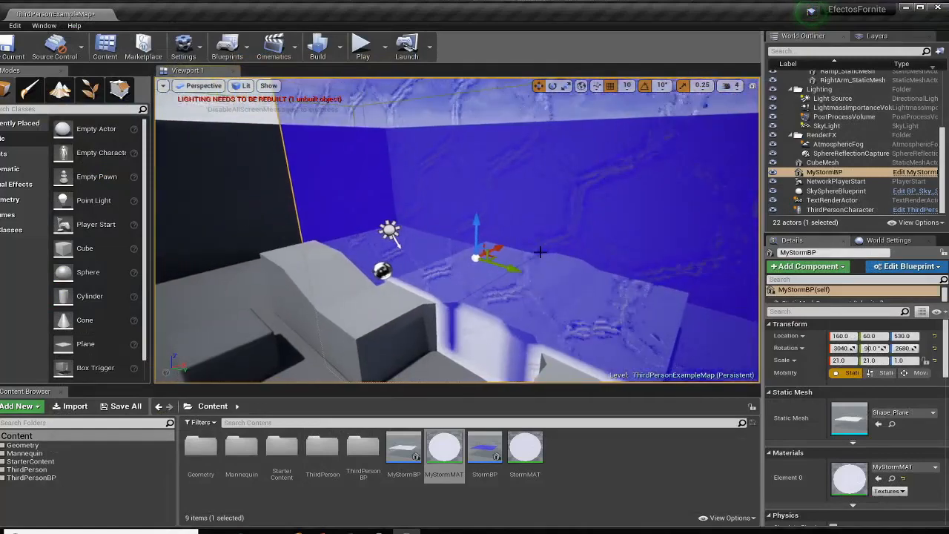
left_click_drag(507, 242, 487, 254)
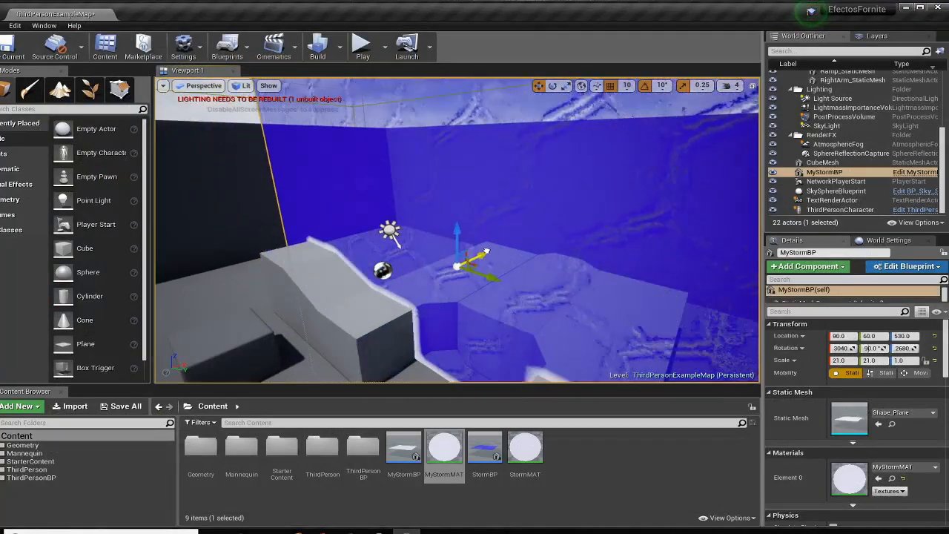
right_click_drag(487, 255, 487, 296)
right_click_drag(409, 269, 410, 270)
left_click_drag(429, 185, 483, 173)
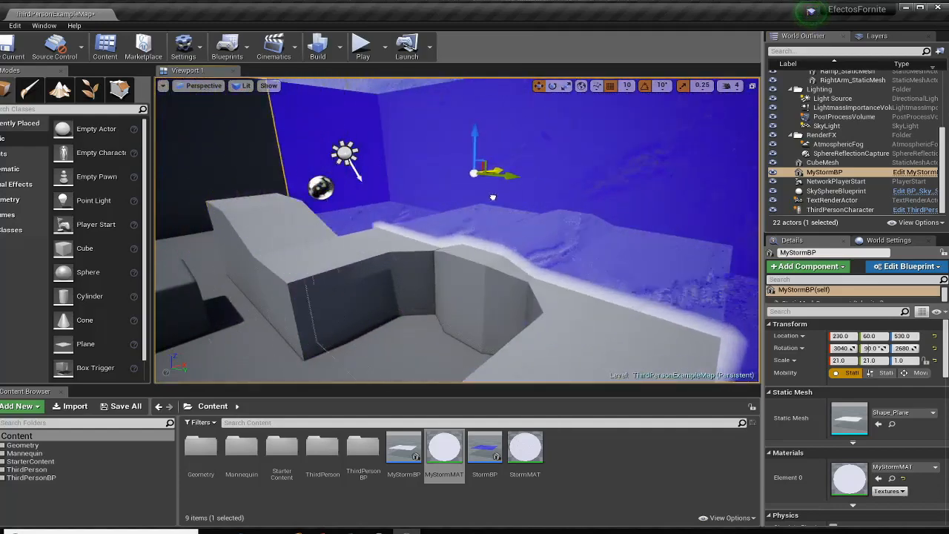
right_click_drag(439, 251, 440, 251)
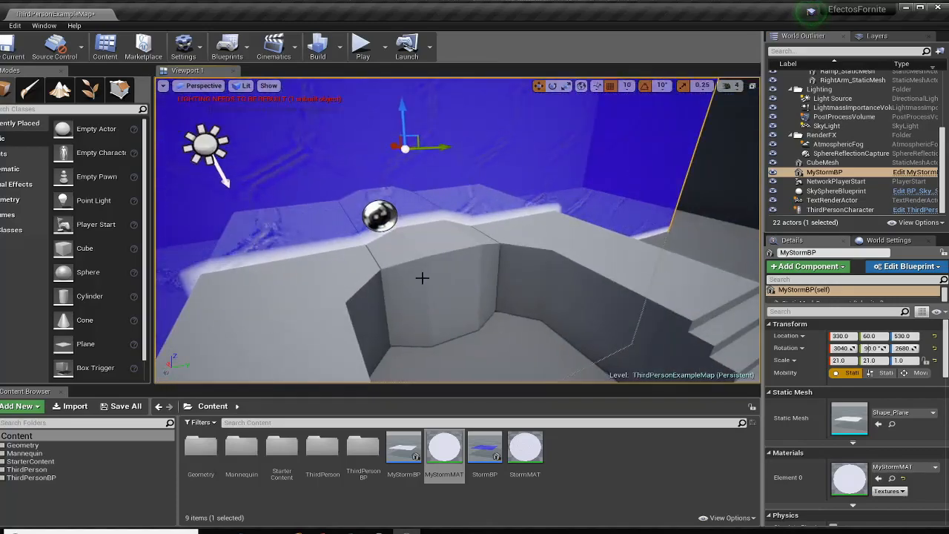